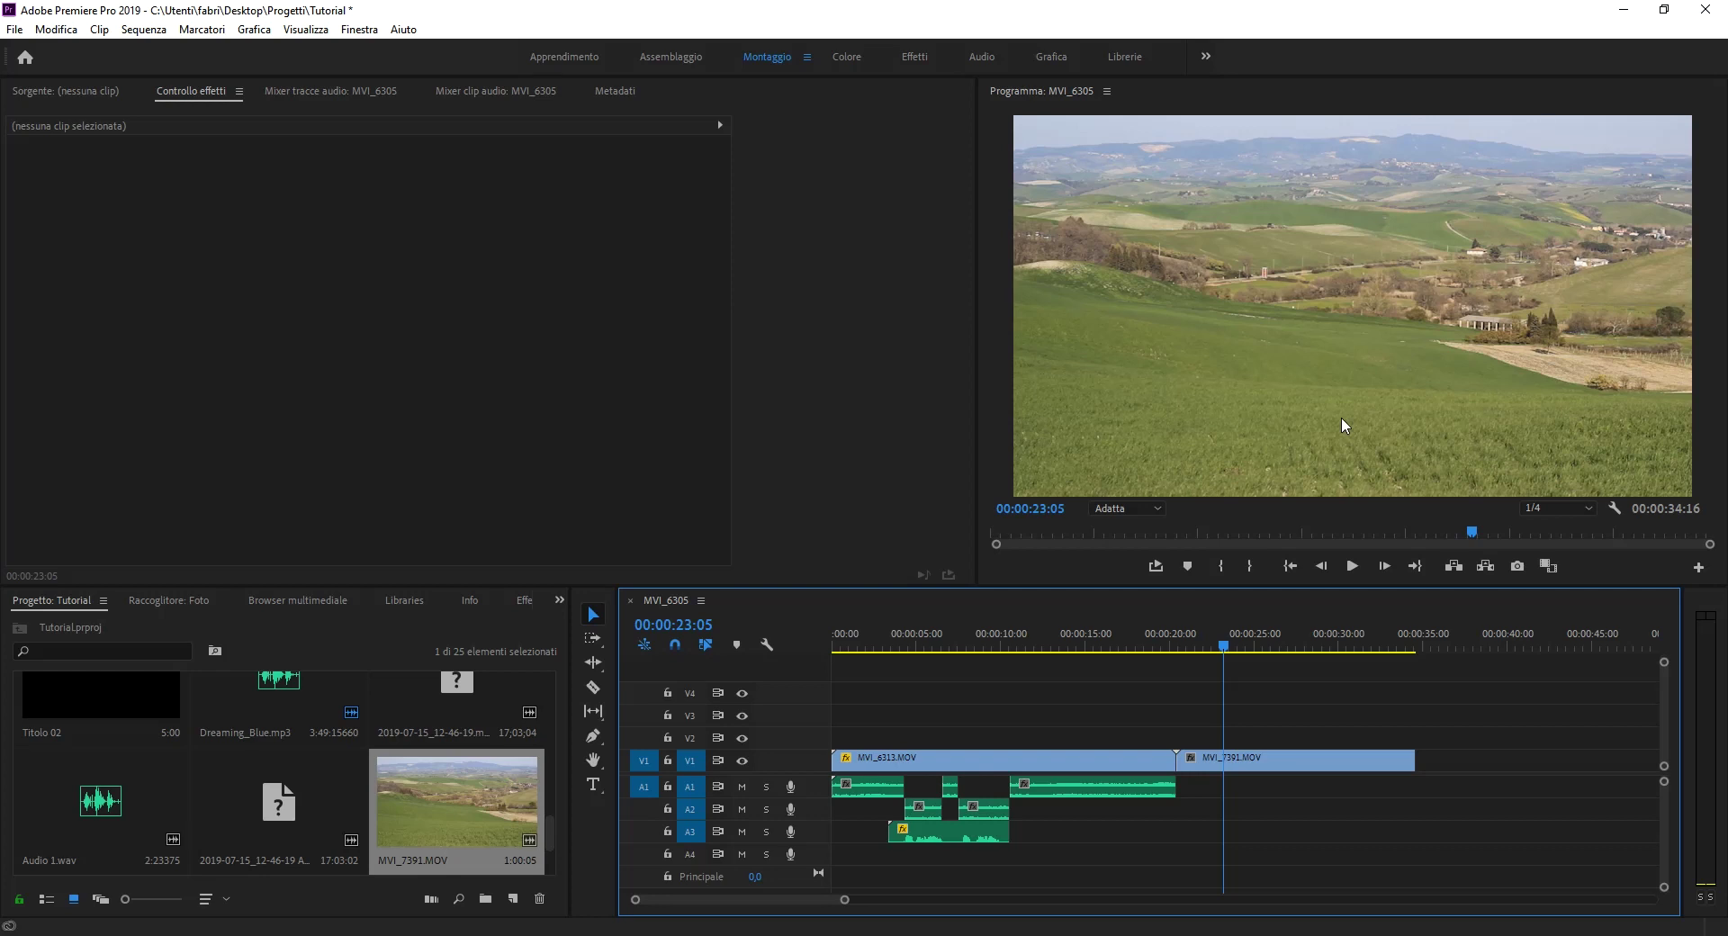
- Scrub the MVI_6305 timeline to preview frames at 00:00:08:08, 00:00:14:06 and 00:00:06:14
left_click(972, 641)
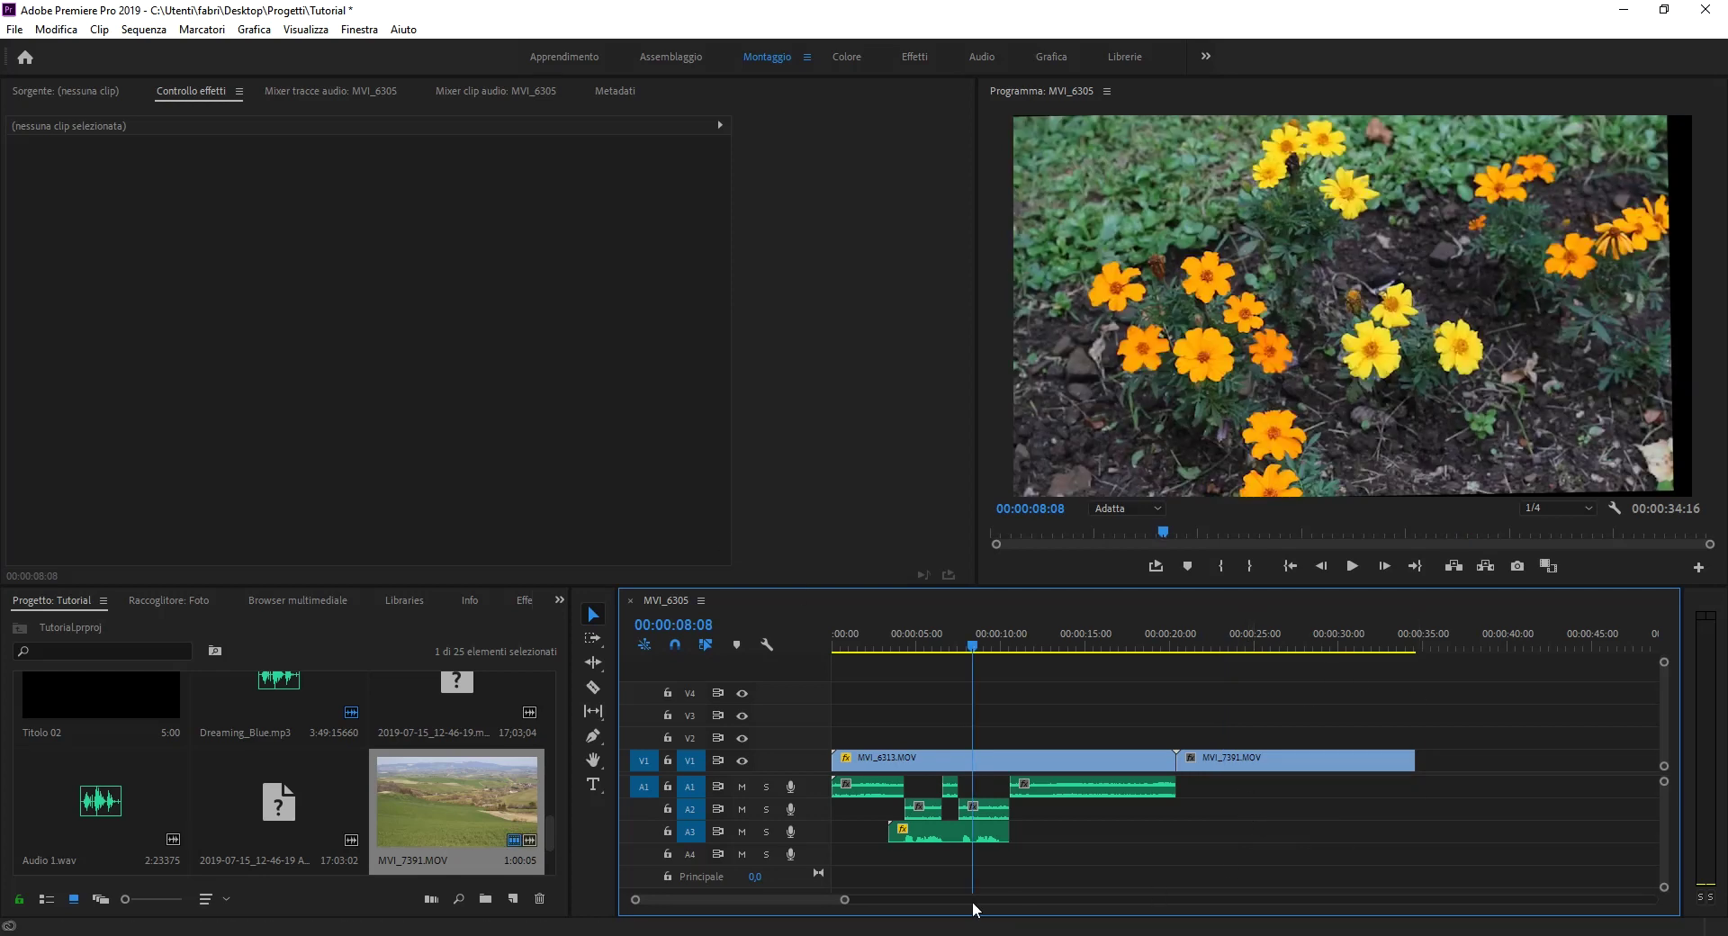
left_click(1072, 641)
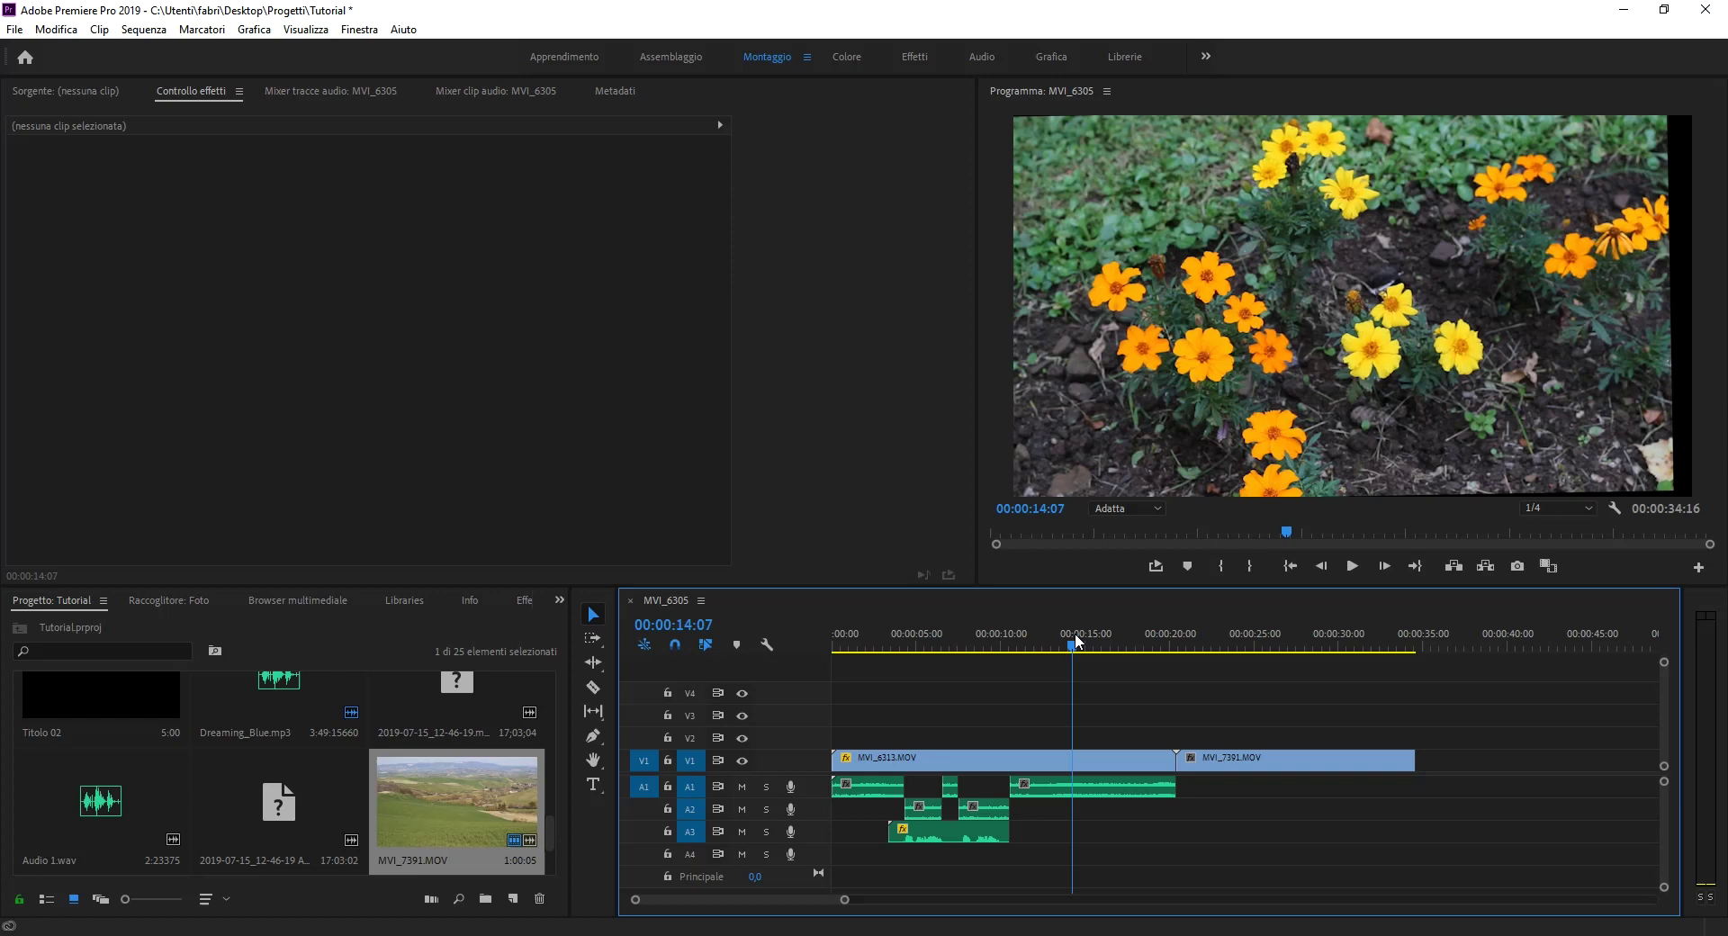
left_click(942, 641)
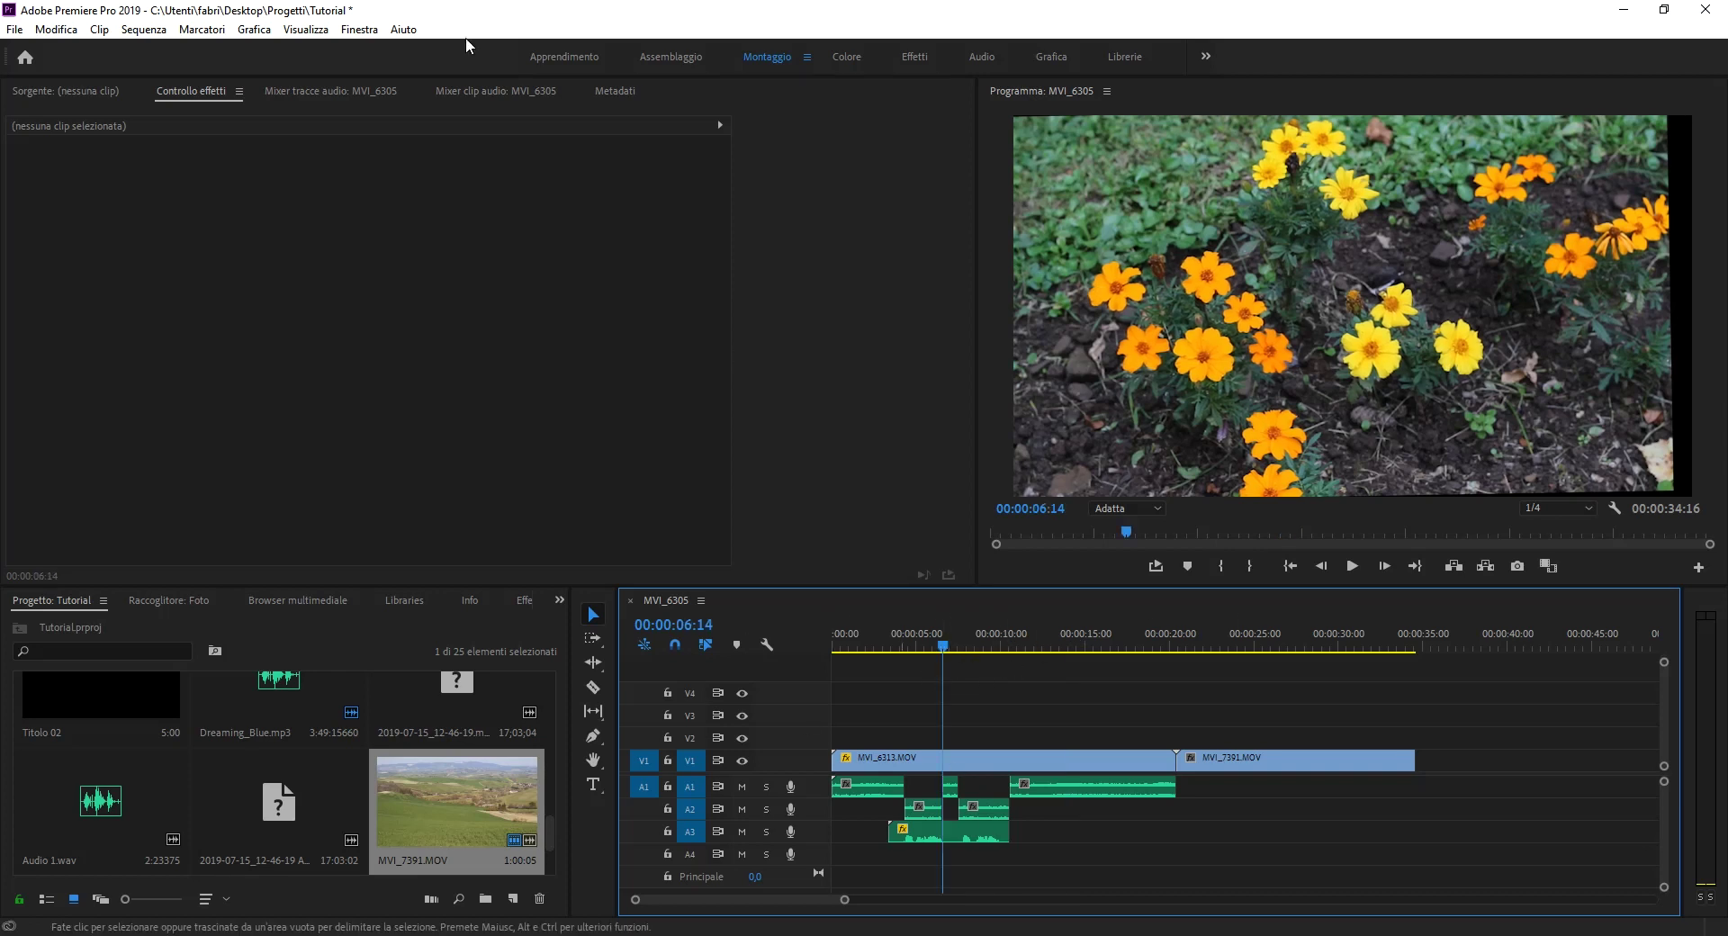
- Open the media export settings via File > Esporta > File multimediale
left_click(15, 30)
mouse_move(225, 551)
left_click(423, 549)
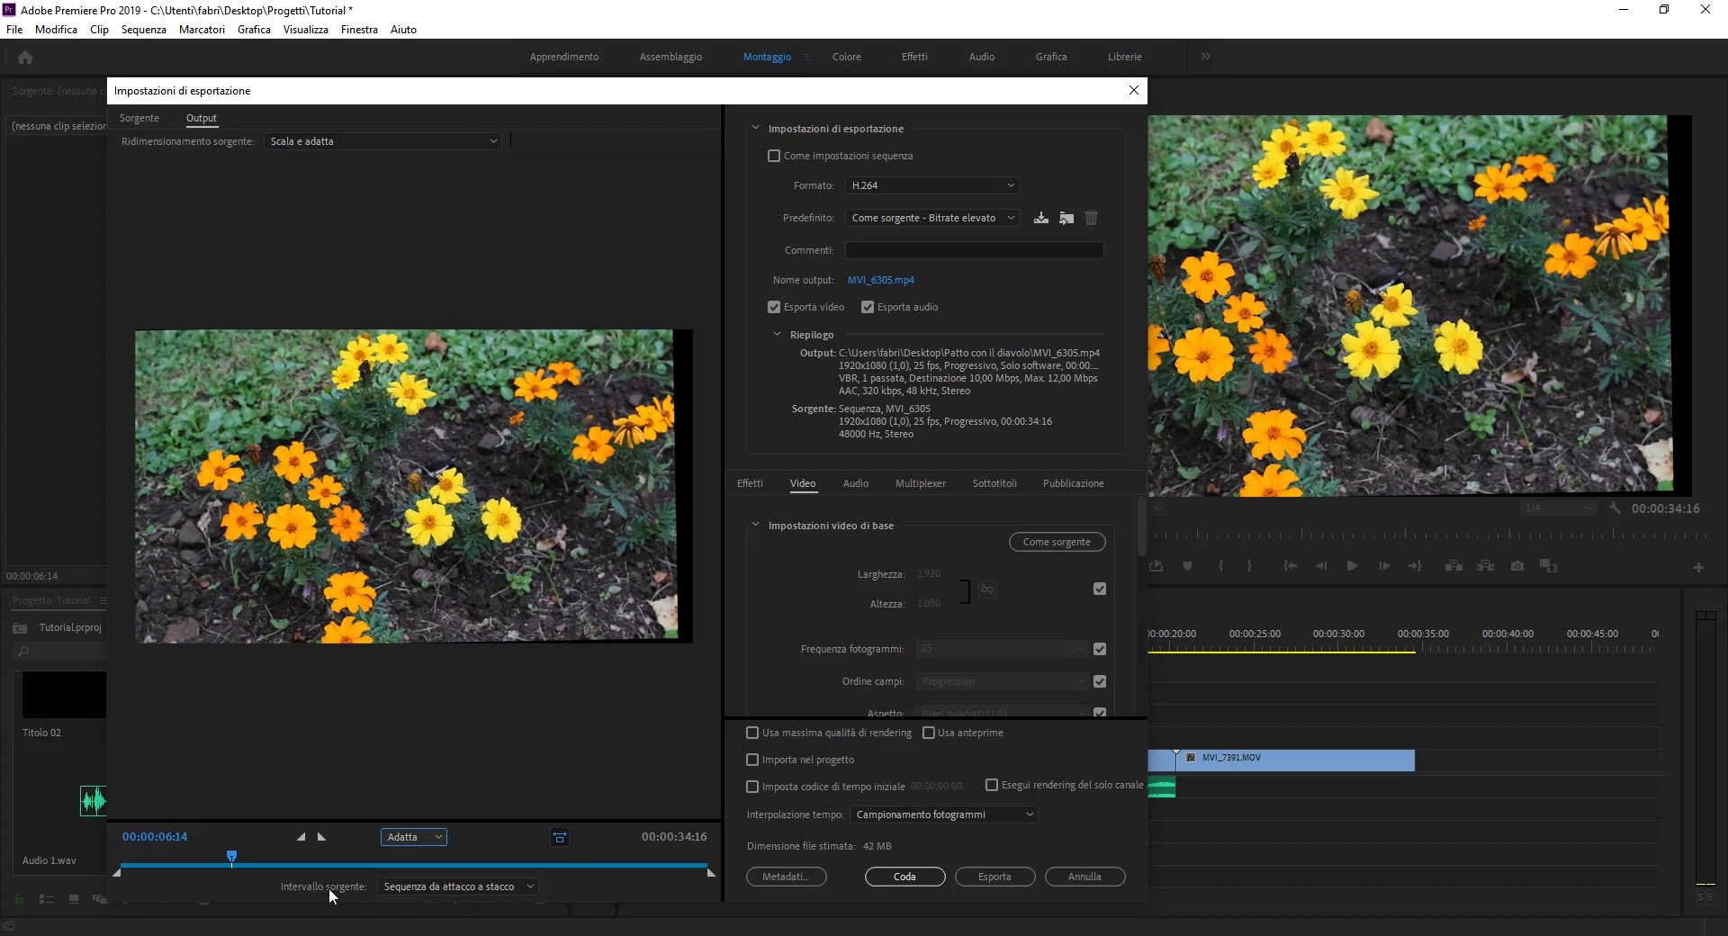
- Set the source range to Tutta la sequenza, then cancel the export dialog
left_click(529, 891)
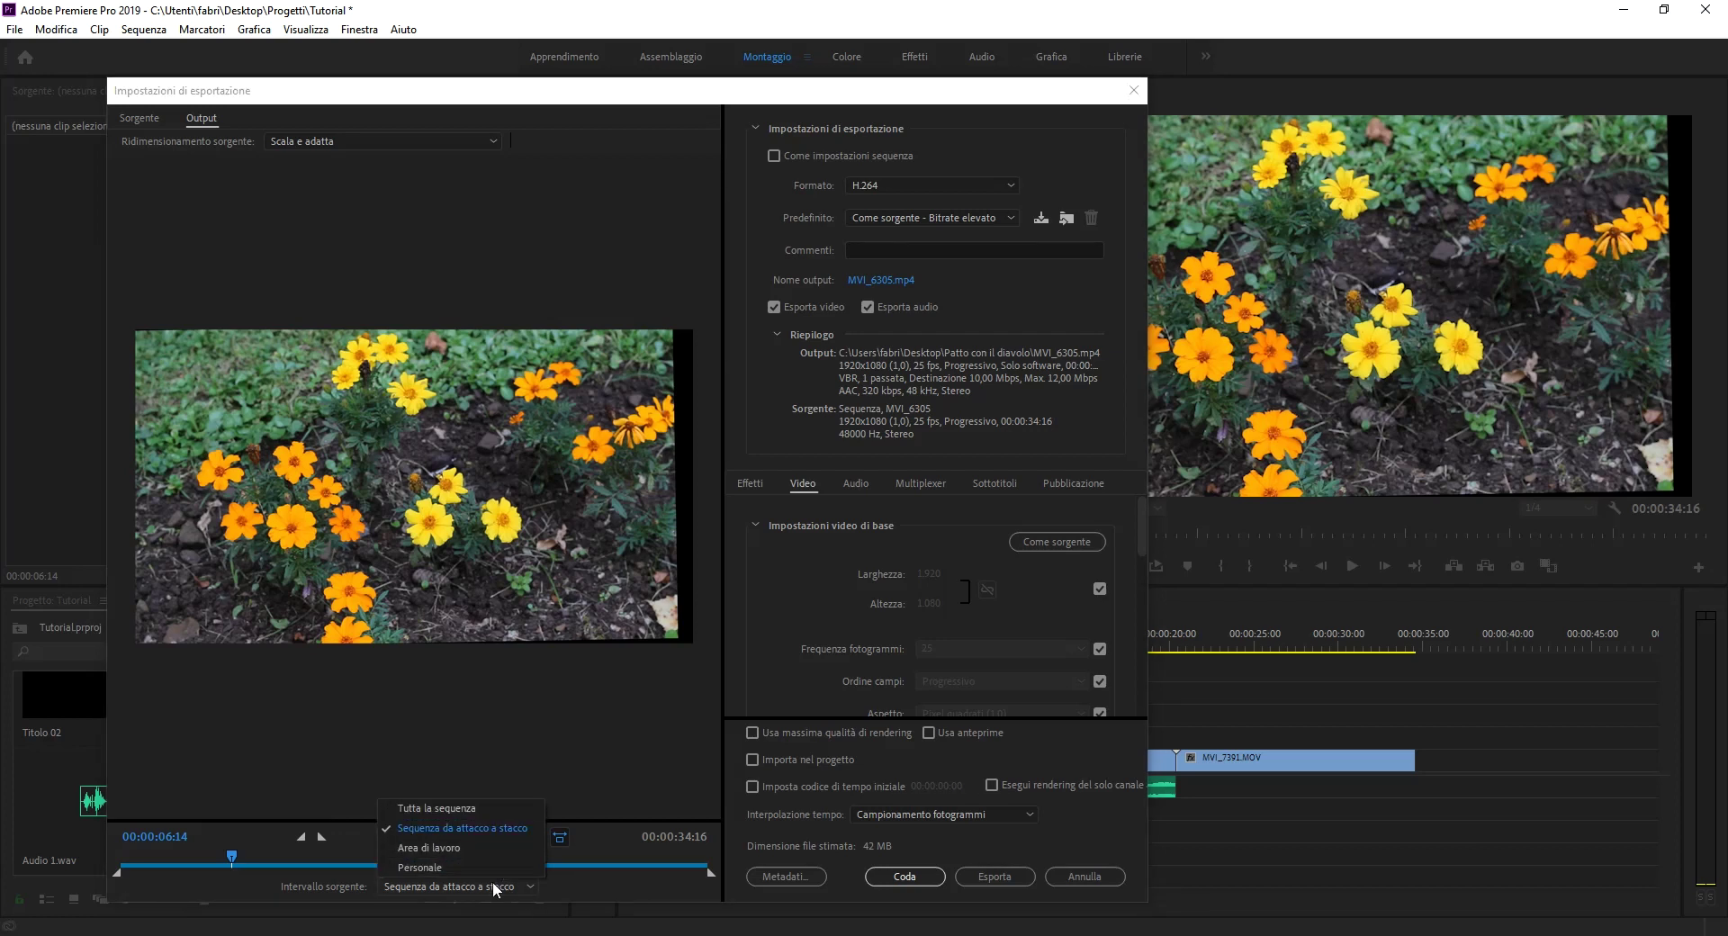
left_click(497, 808)
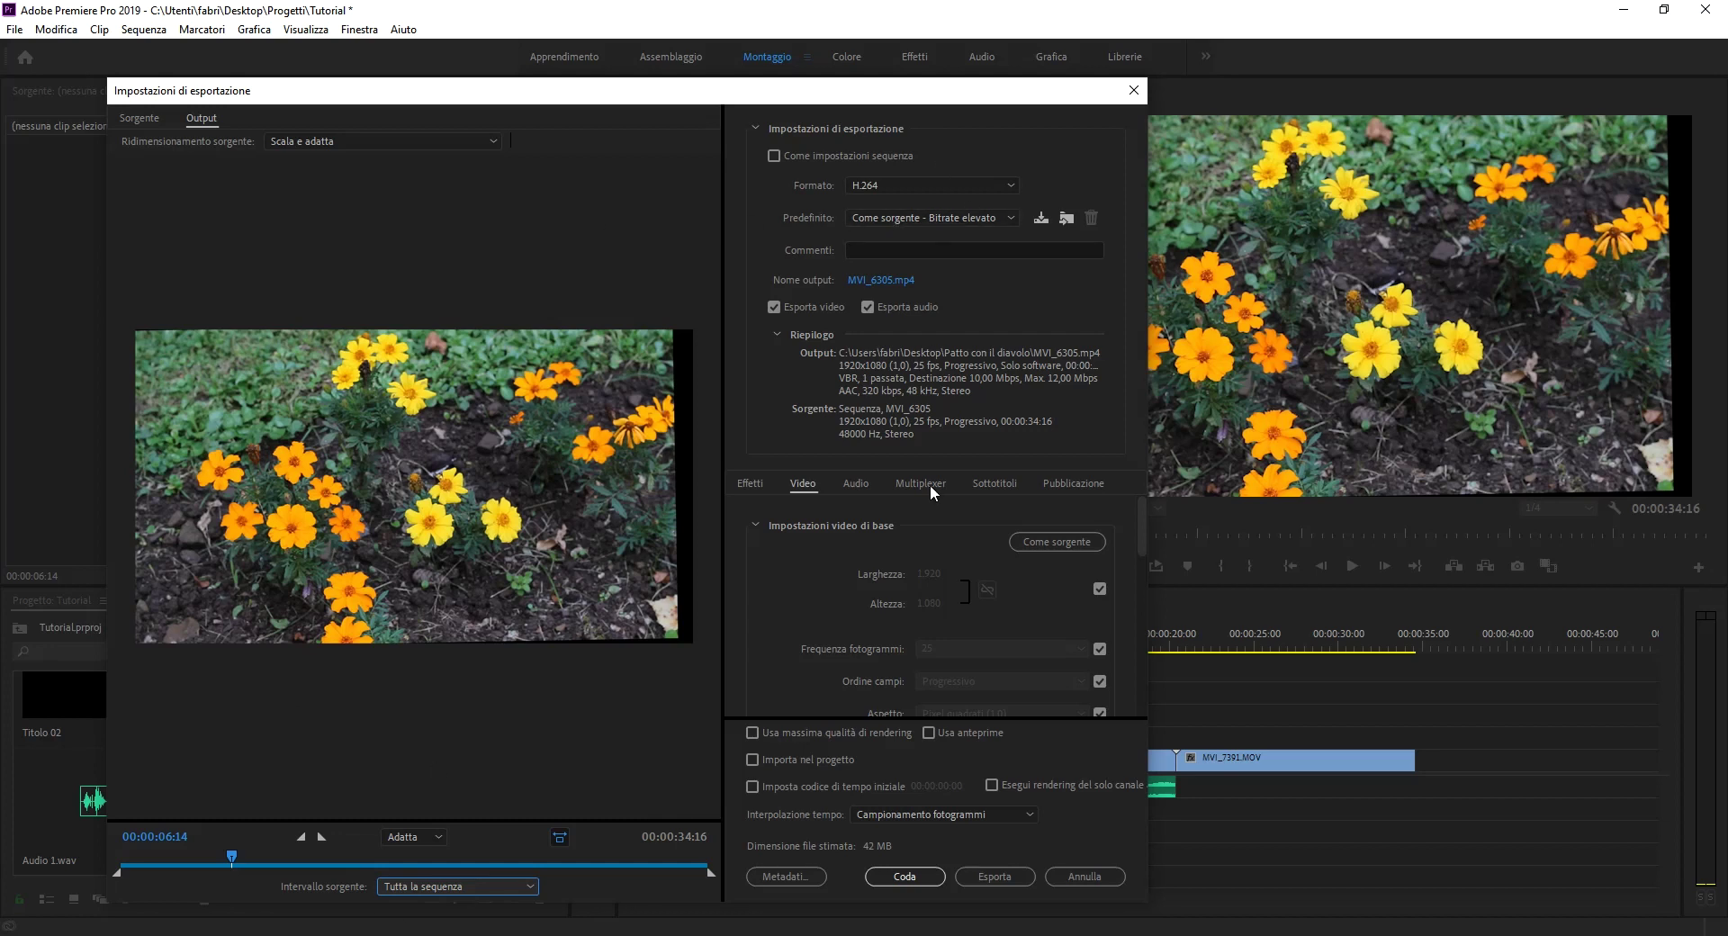
left_click(1086, 878)
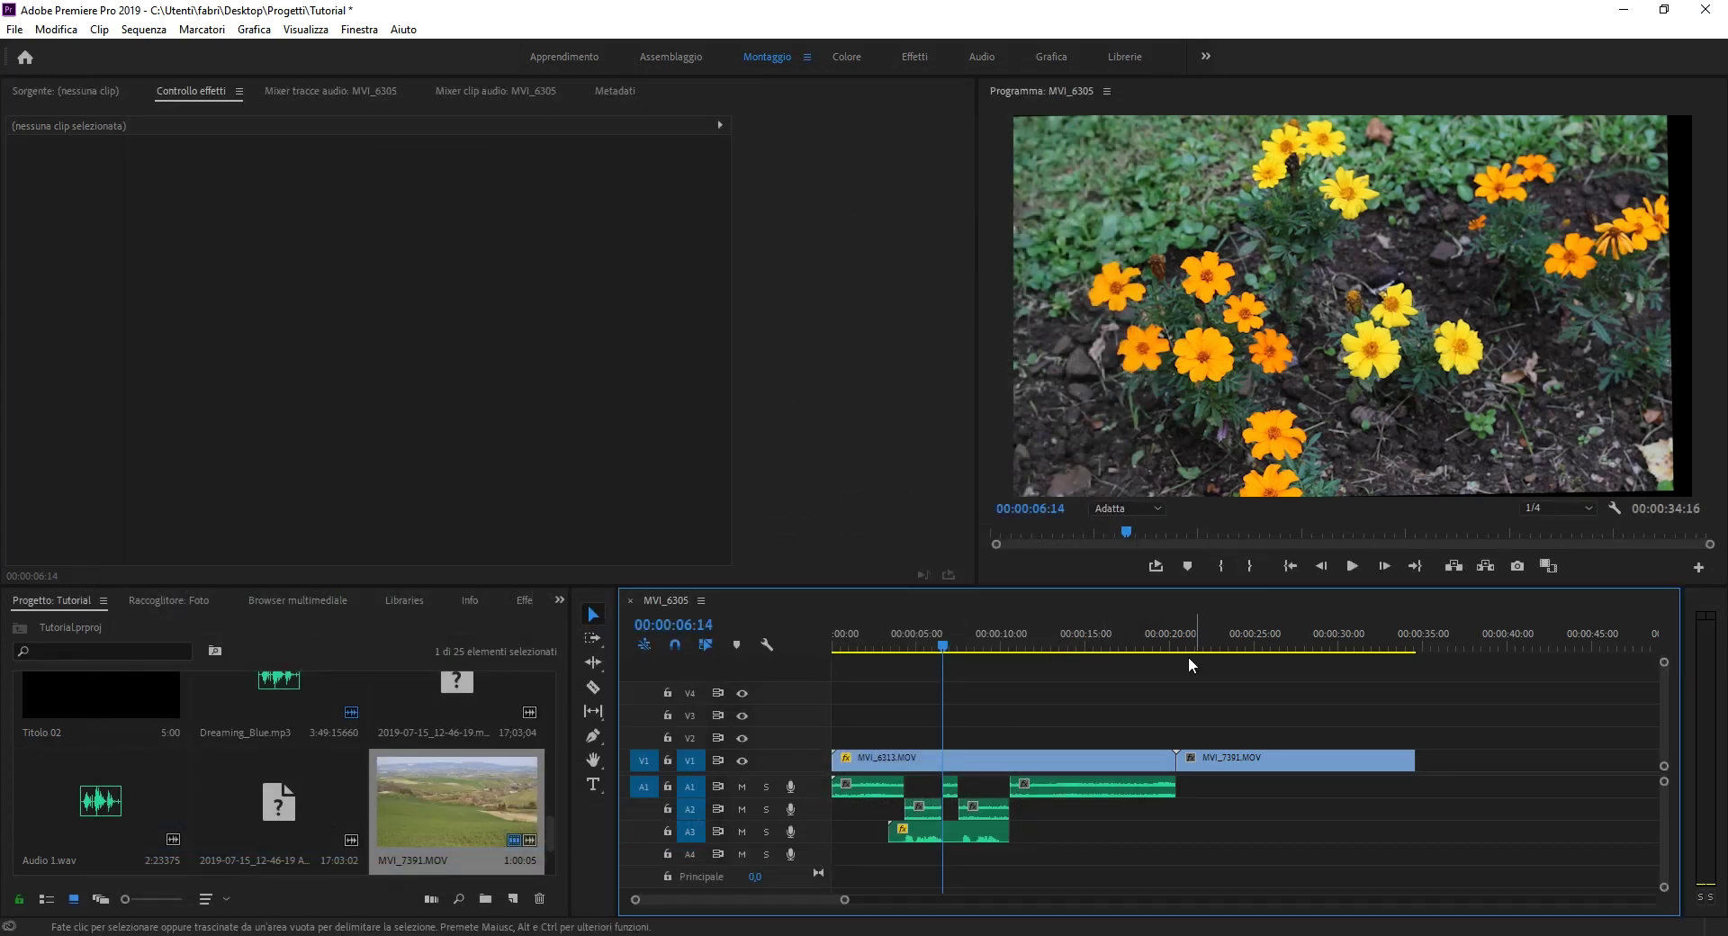
- Mark an In point at 00:00:03:08 and an Out point at 00:00:10:14
left_click_drag(879, 641, 889, 641)
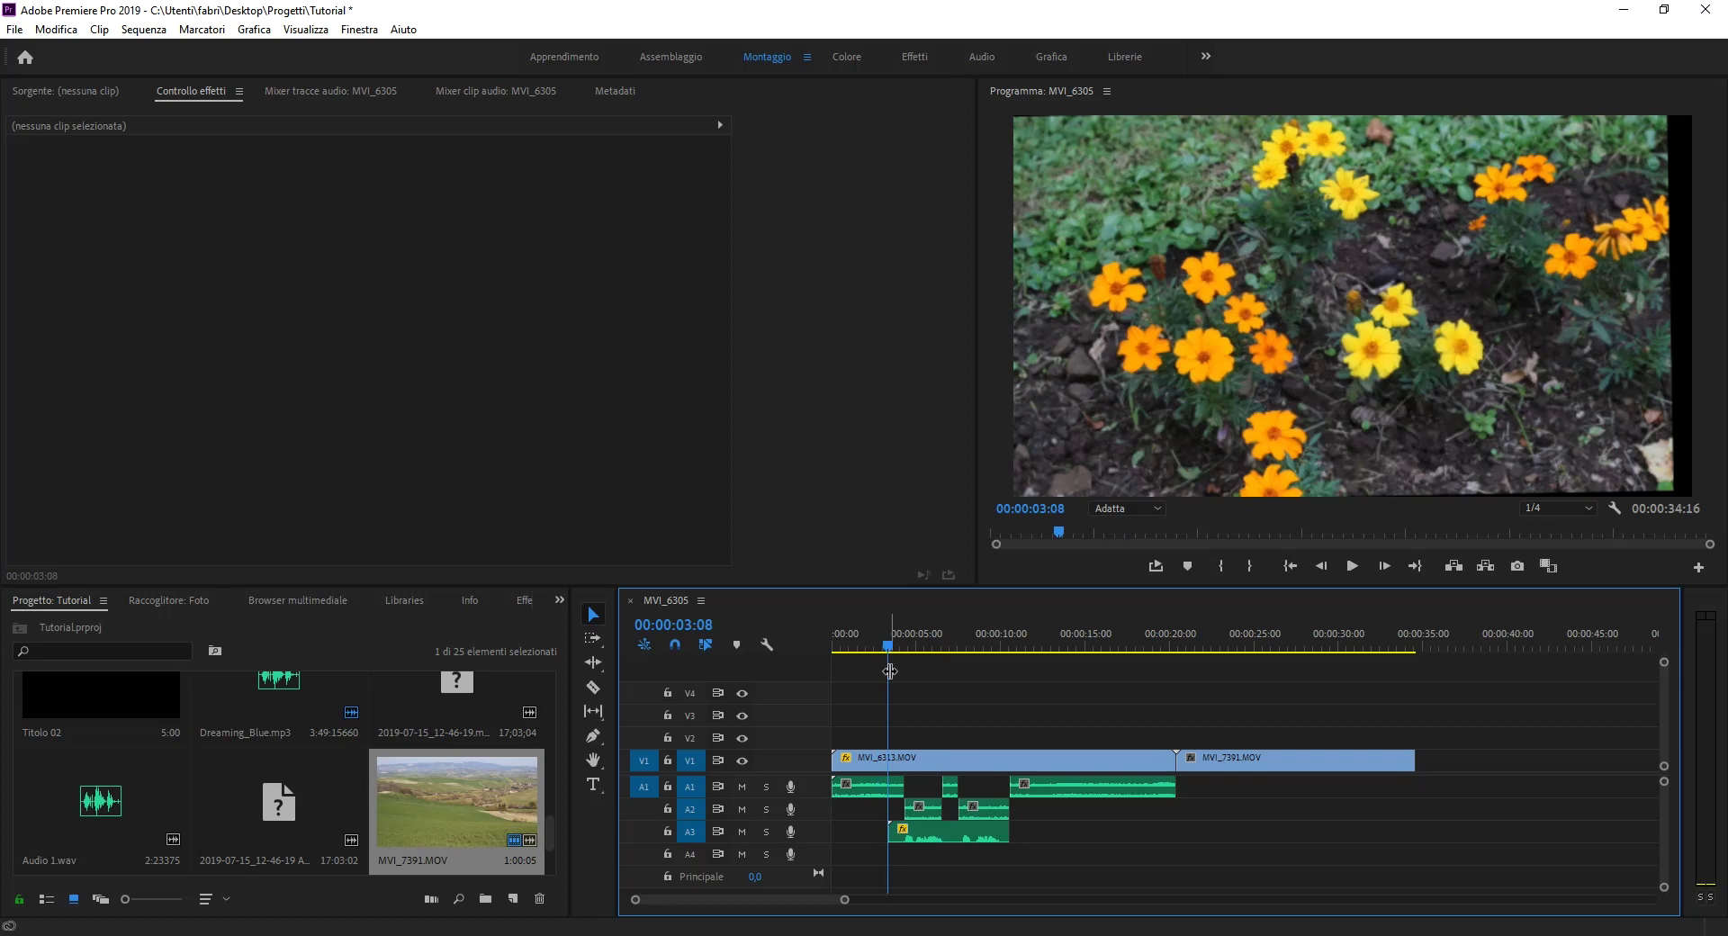
left_click(1222, 565)
left_click(1017, 642)
left_click_drag(1019, 643, 1009, 642)
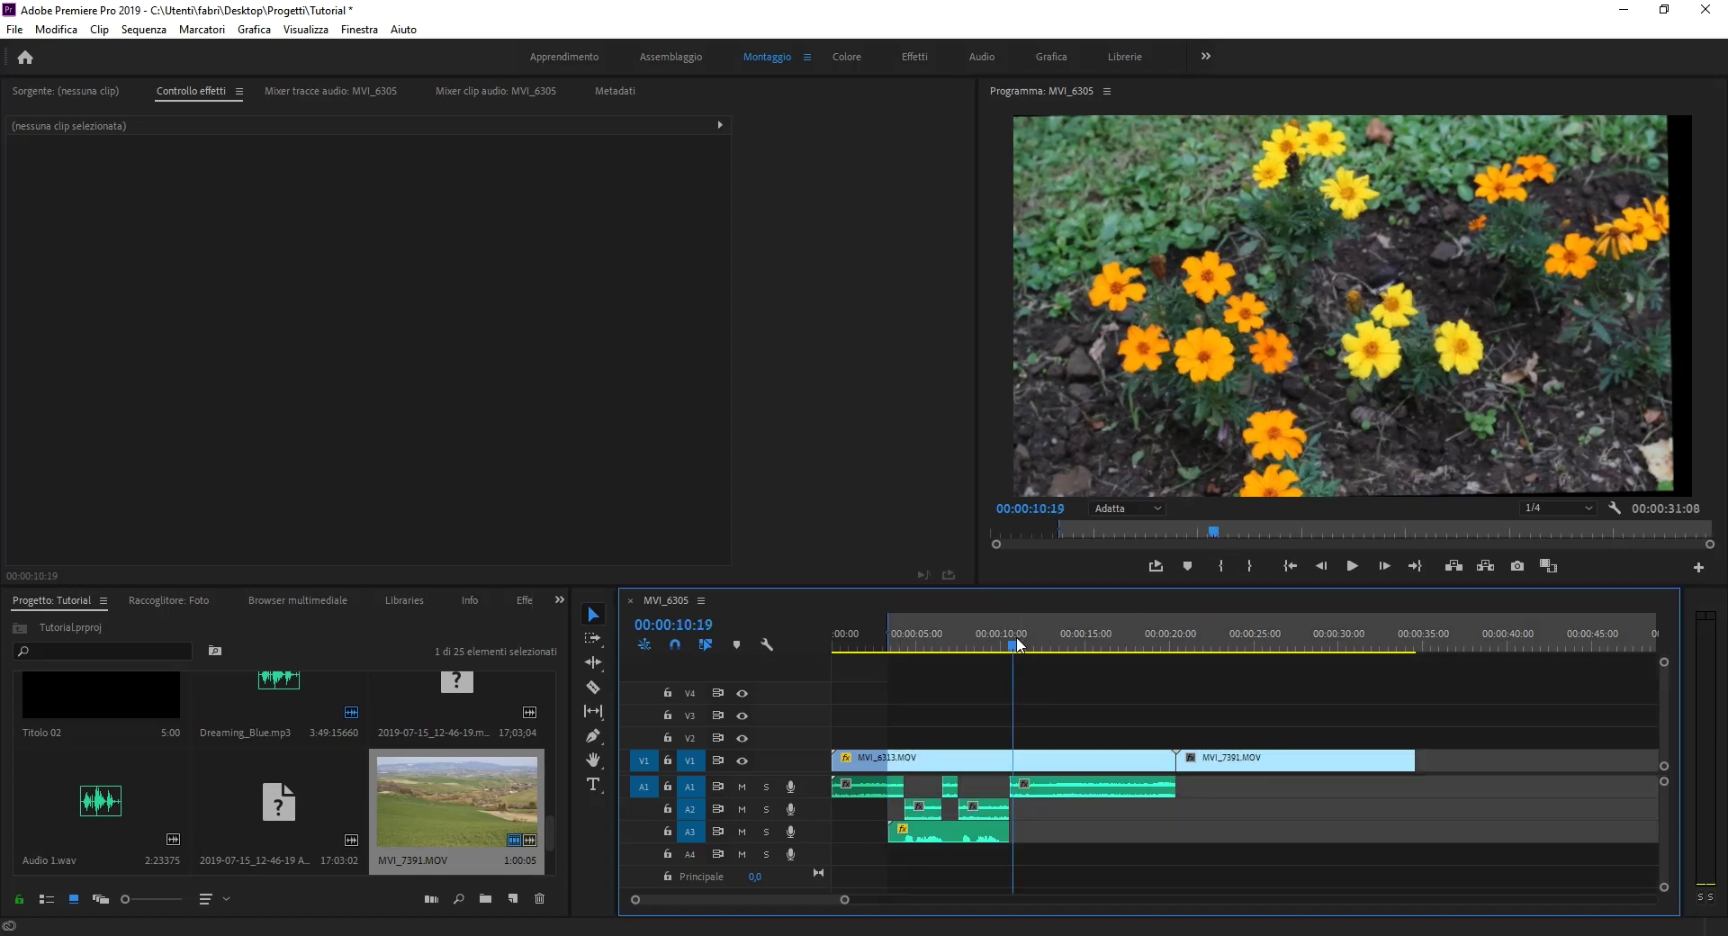
left_click(1250, 565)
left_click(944, 643)
- Reopen the media export settings via File > Esporta > File multimediale
left_click(15, 29)
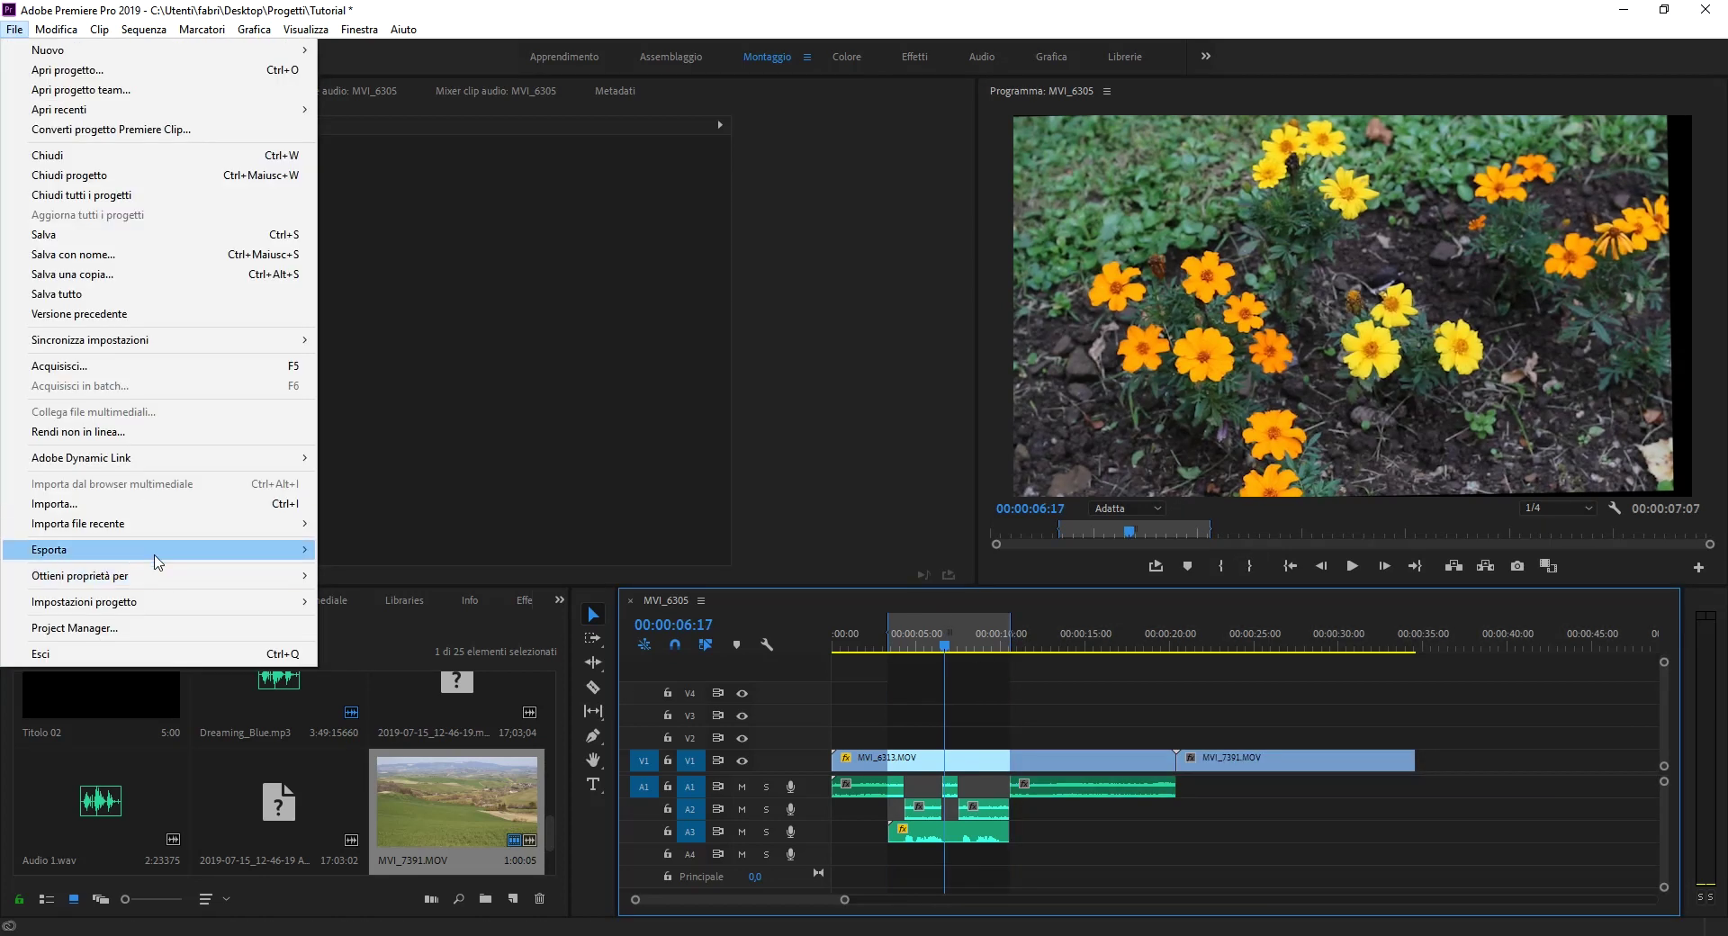
mouse_move(252, 549)
left_click(432, 552)
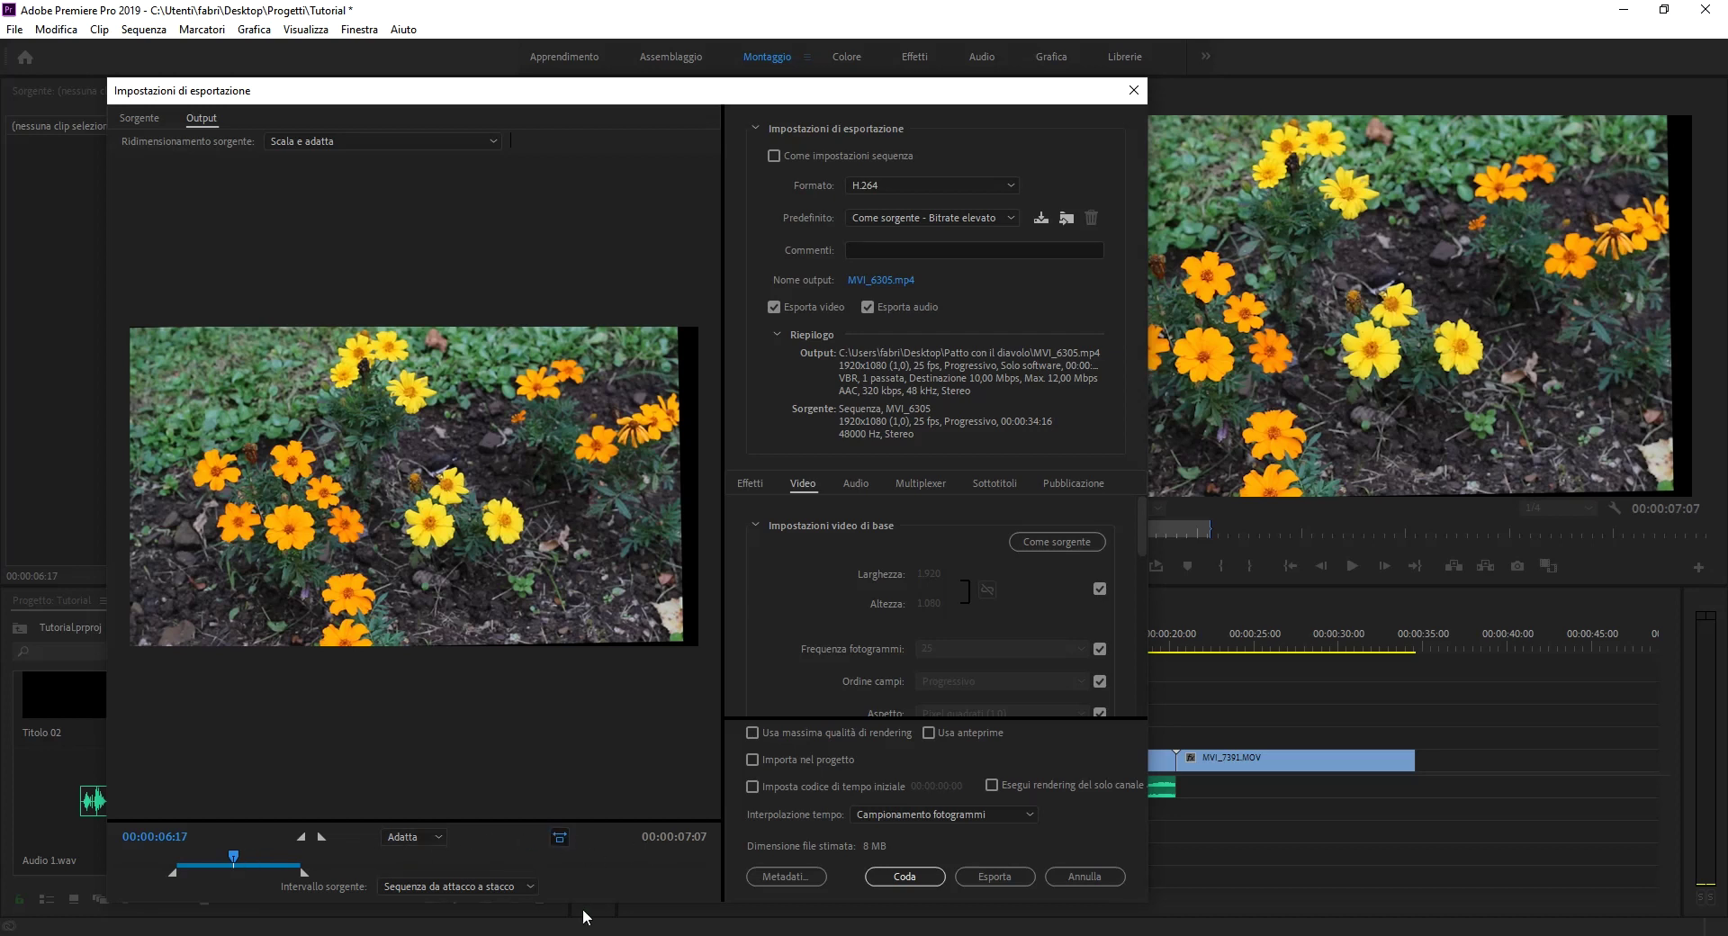
- Choose Tutta la sequenza as the source range and scrub the export preview
left_click(515, 889)
left_click(474, 807)
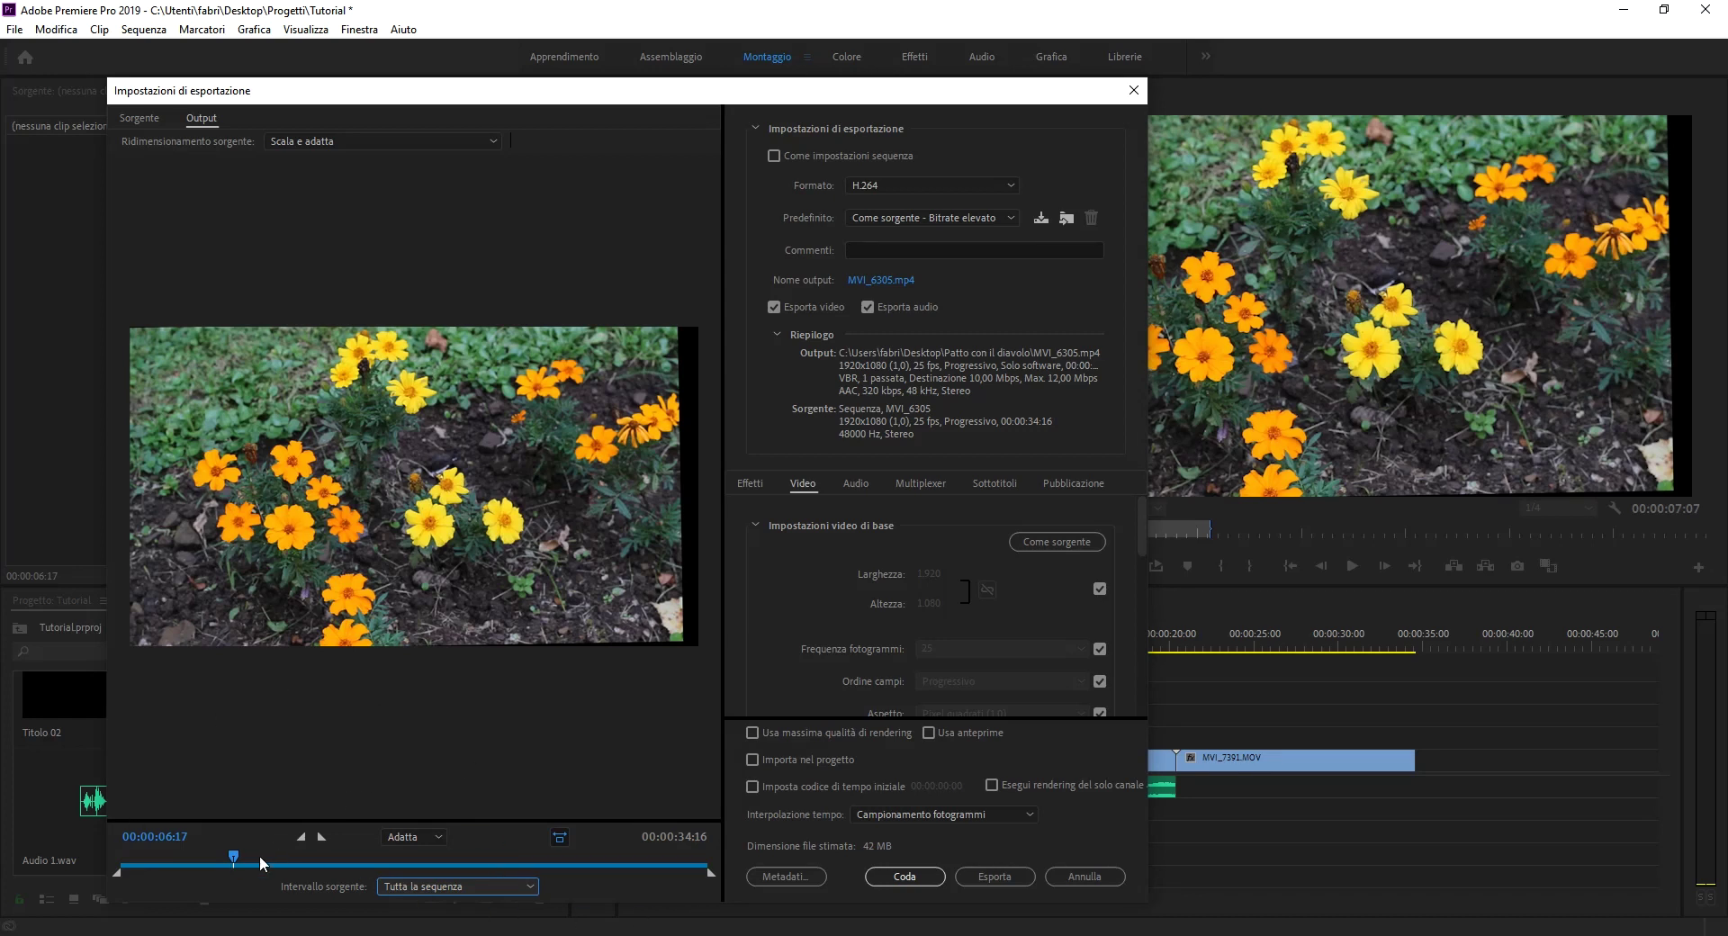
mouse_move(236, 859)
left_mouse_down()
mouse_move(221, 857)
mouse_move(629, 866)
mouse_move(607, 862)
left_mouse_up()
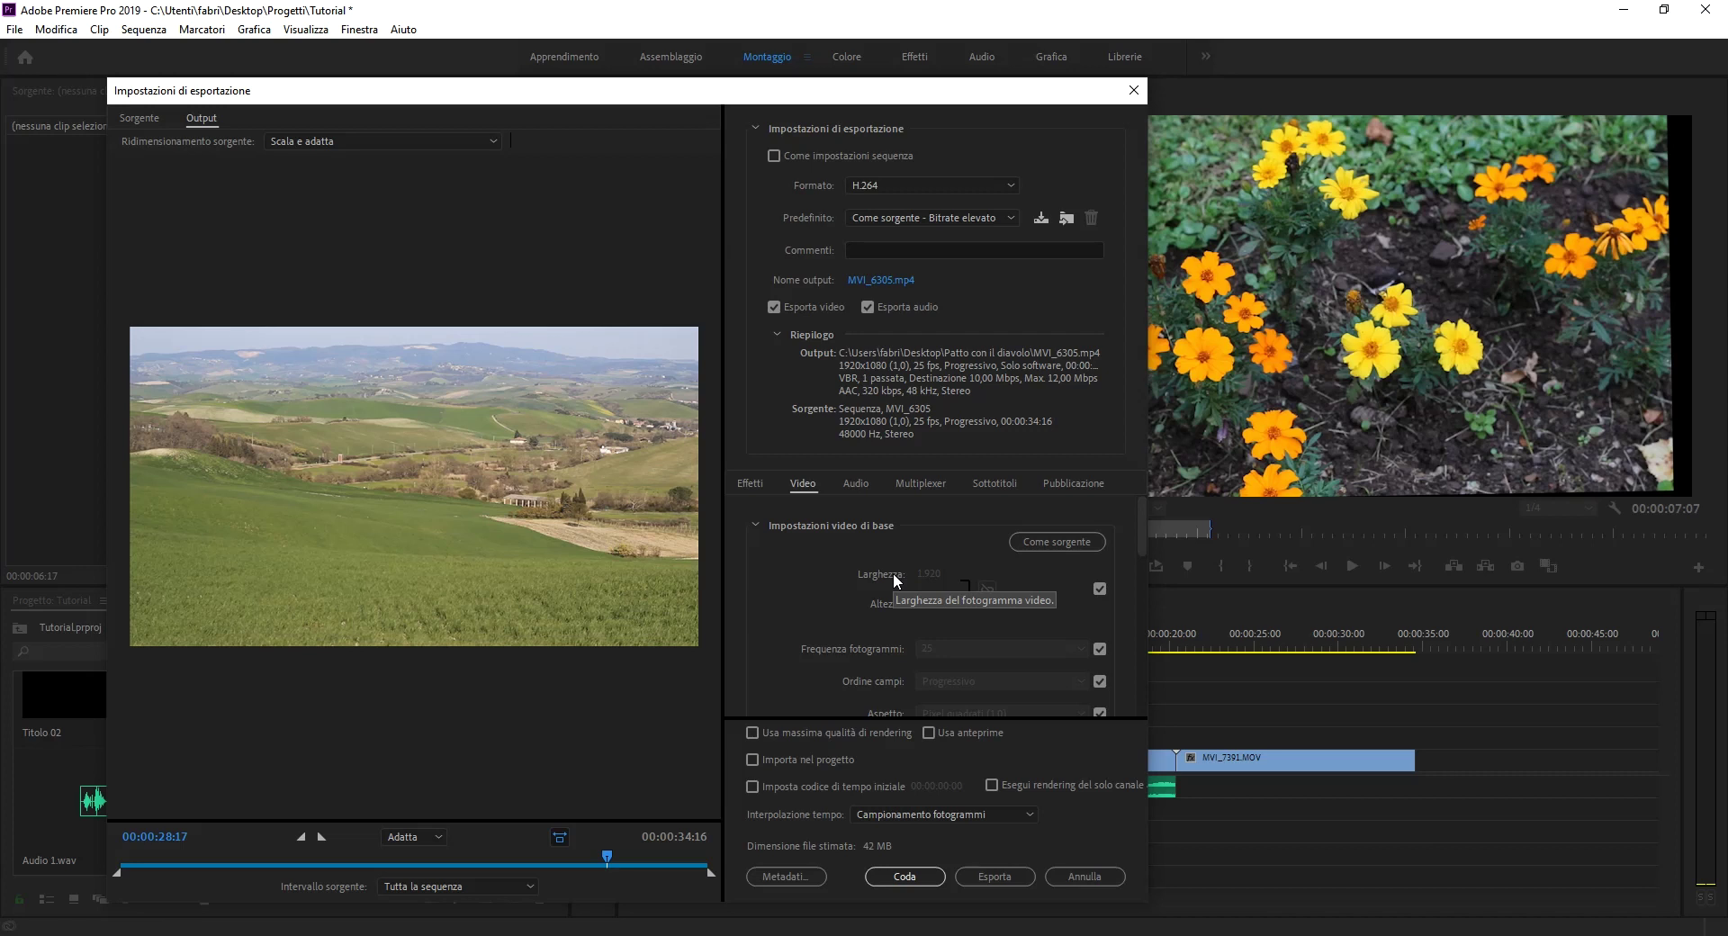
- Browse the Formato list, keeping H.264 at first, then select MP3 as the export format
left_click(986, 185)
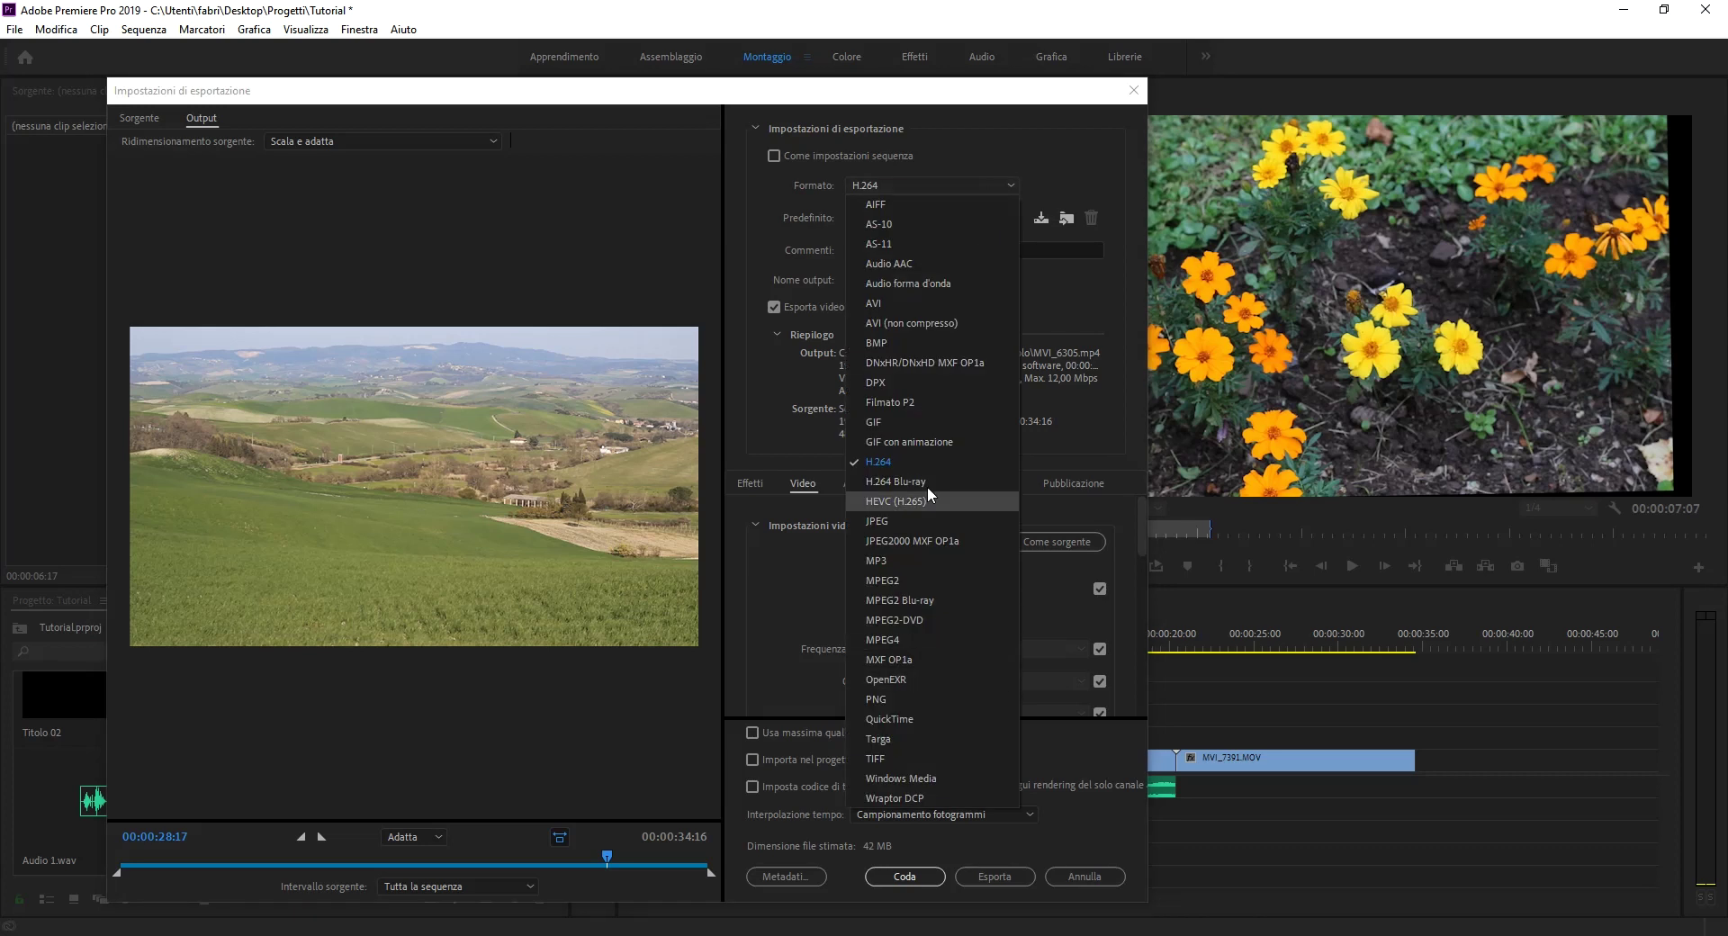
left_click(1011, 146)
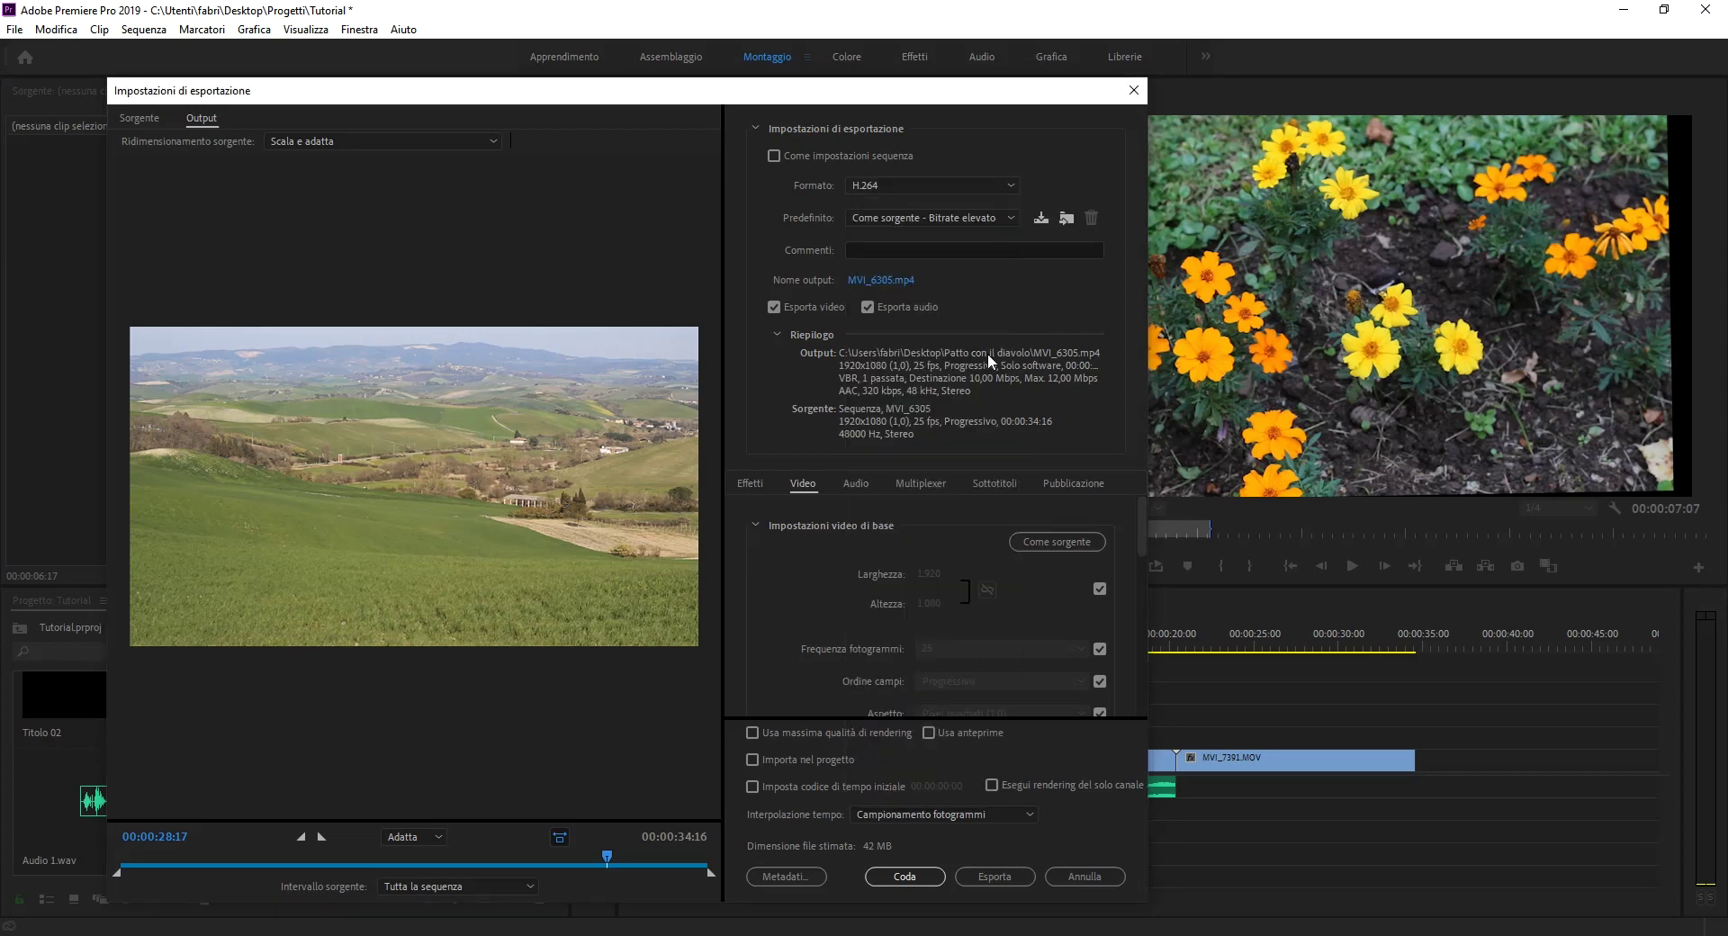
left_click(985, 185)
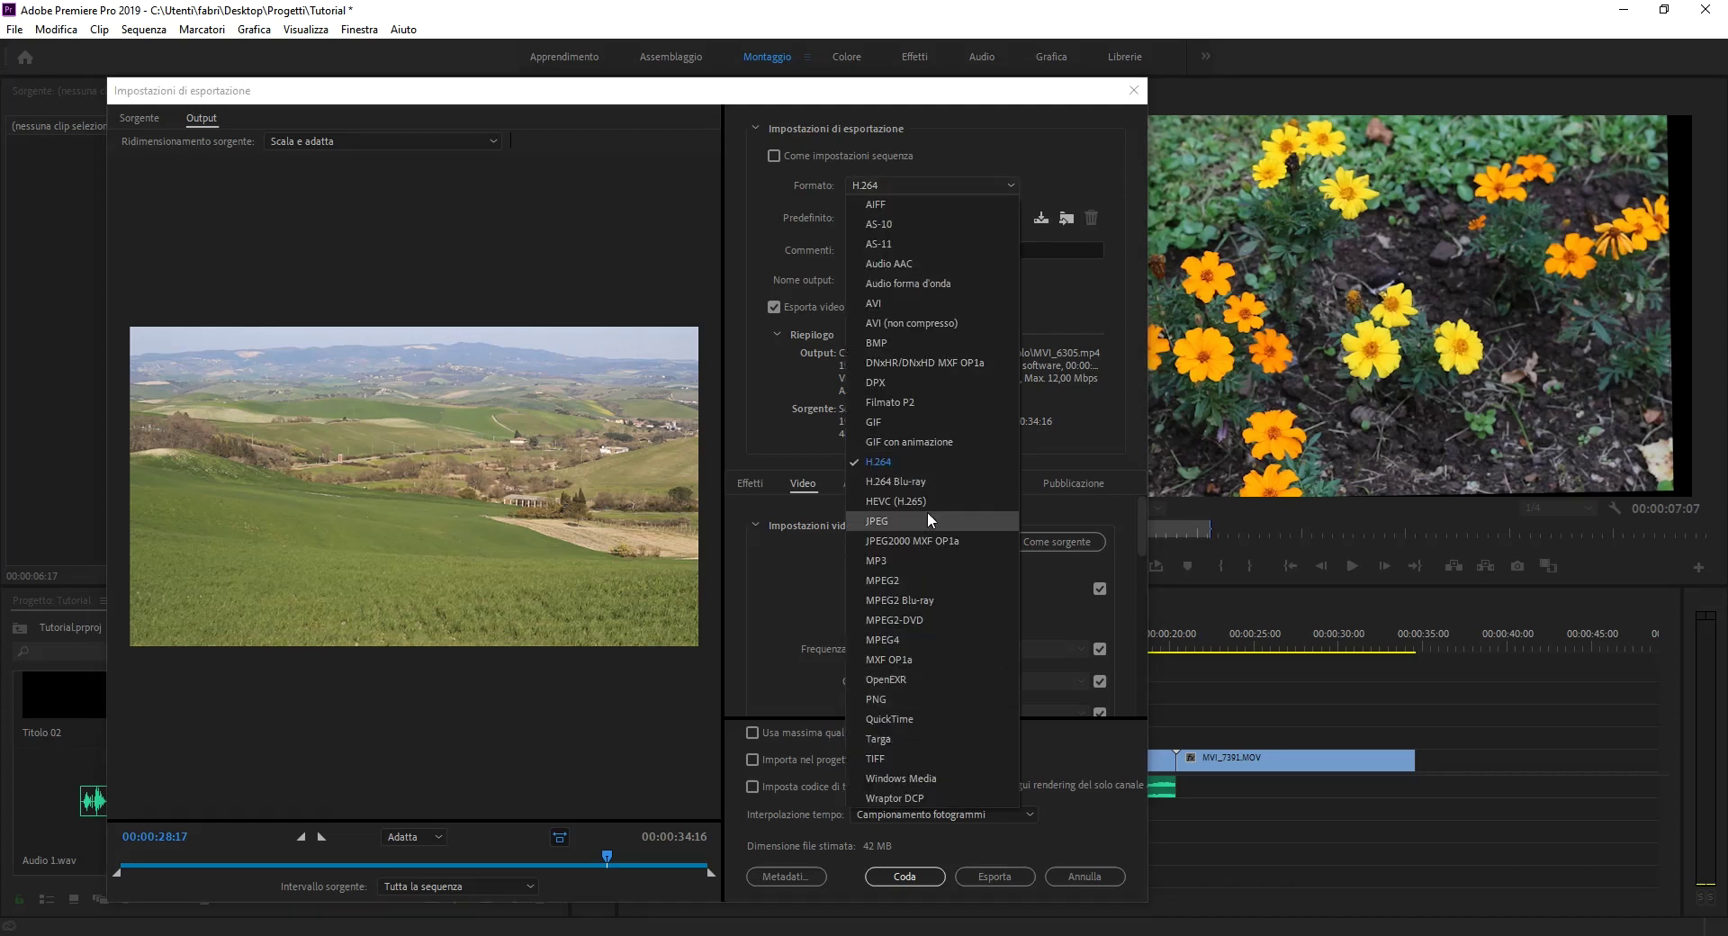
left_click(925, 463)
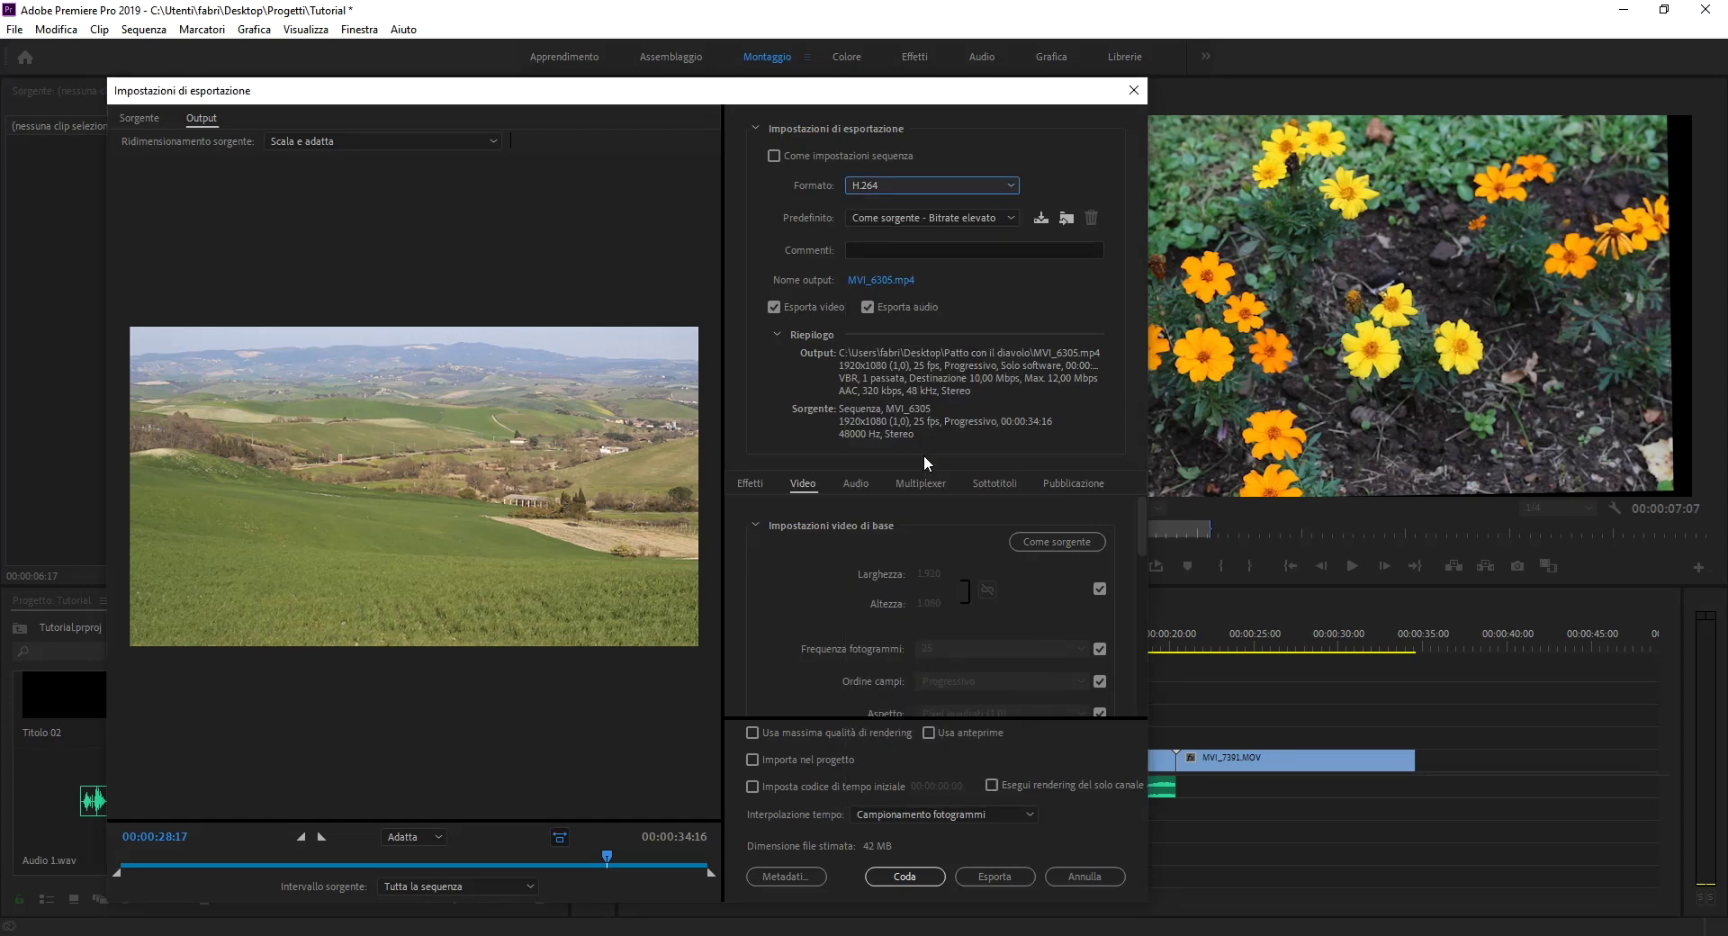
left_click(912, 186)
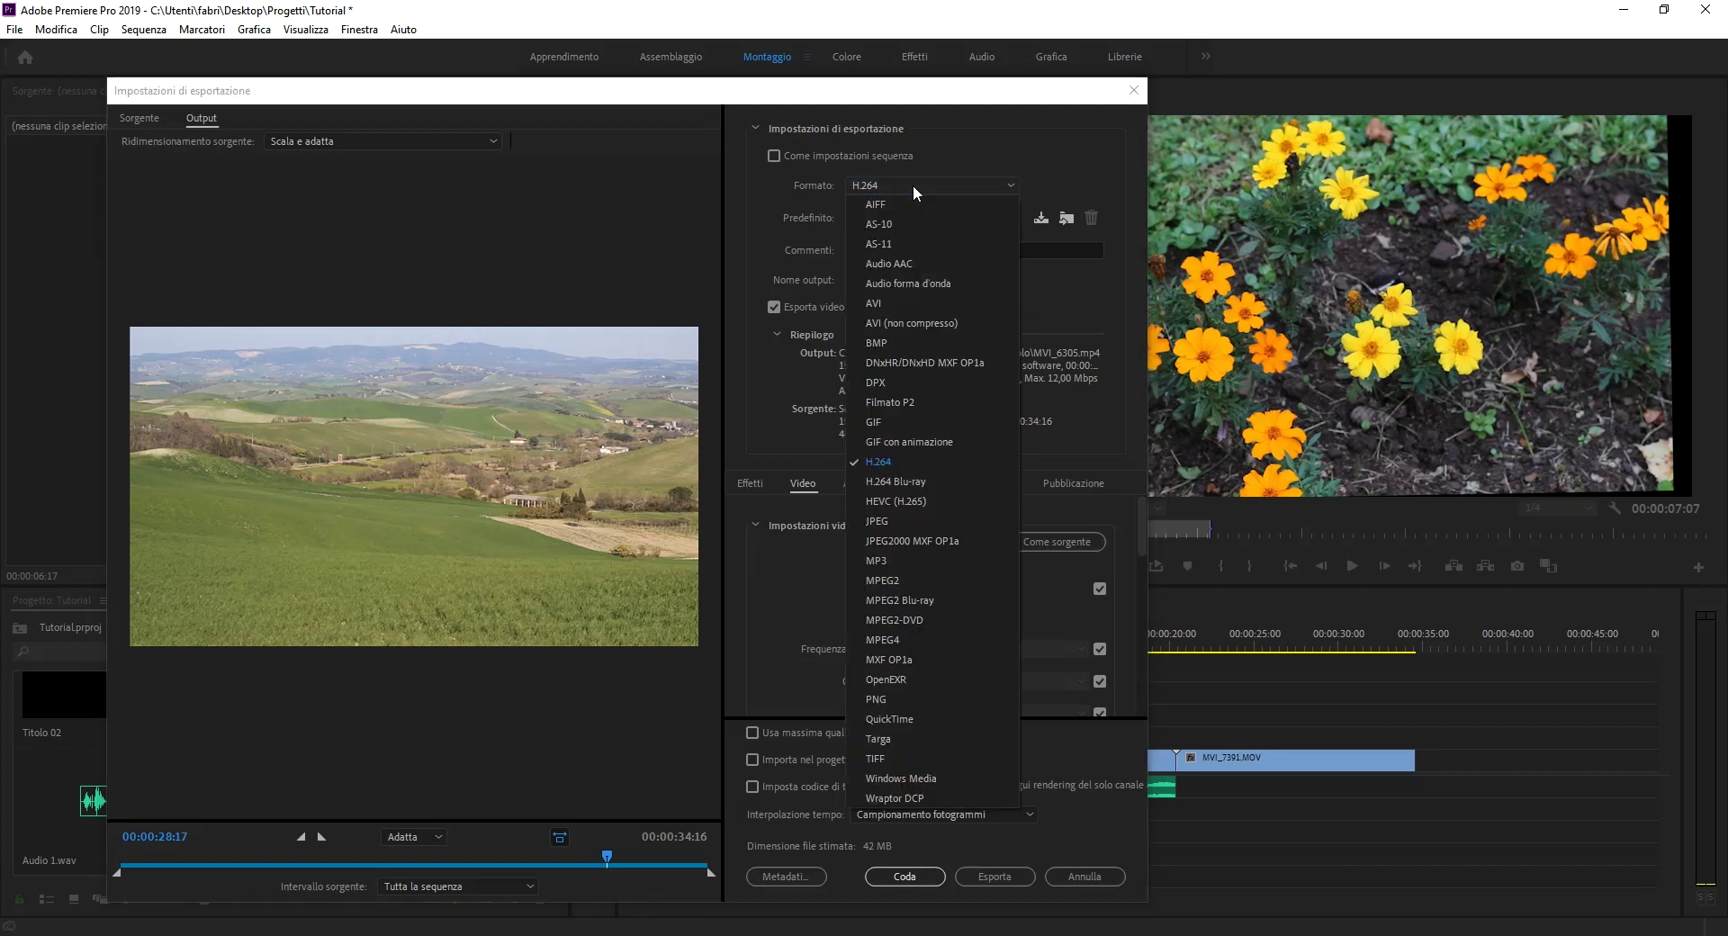
left_click(889, 560)
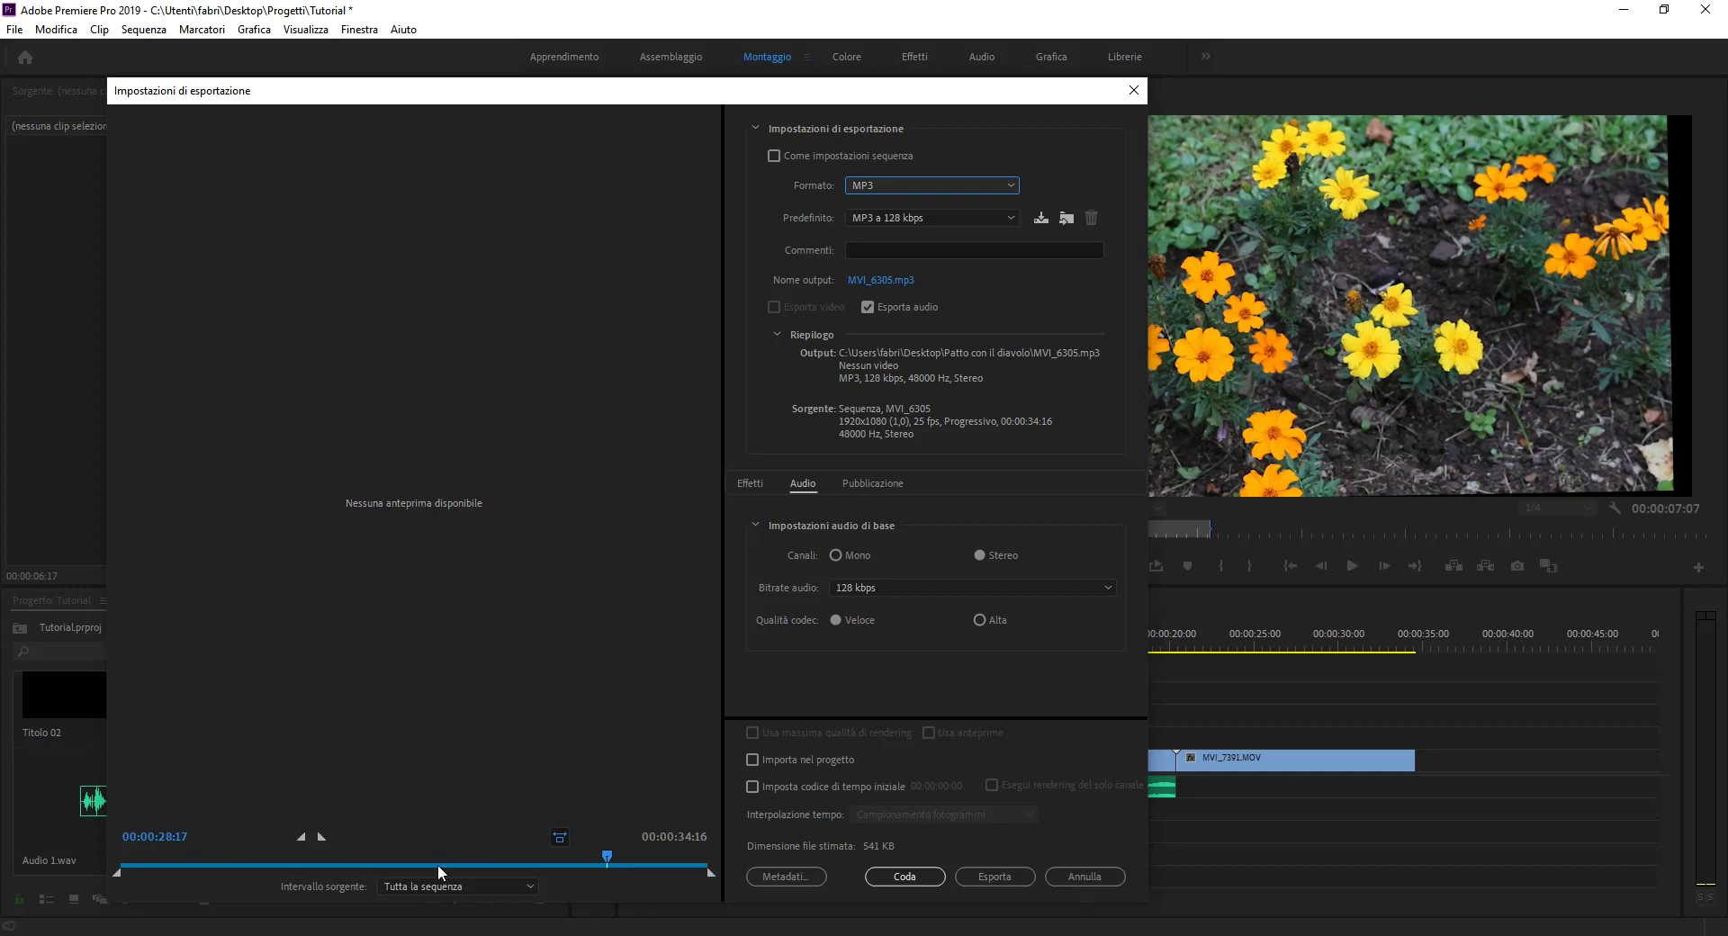
- Check the MP3 presets, keeping 128 kbps, then set Formato back to H.264
left_click(999, 209)
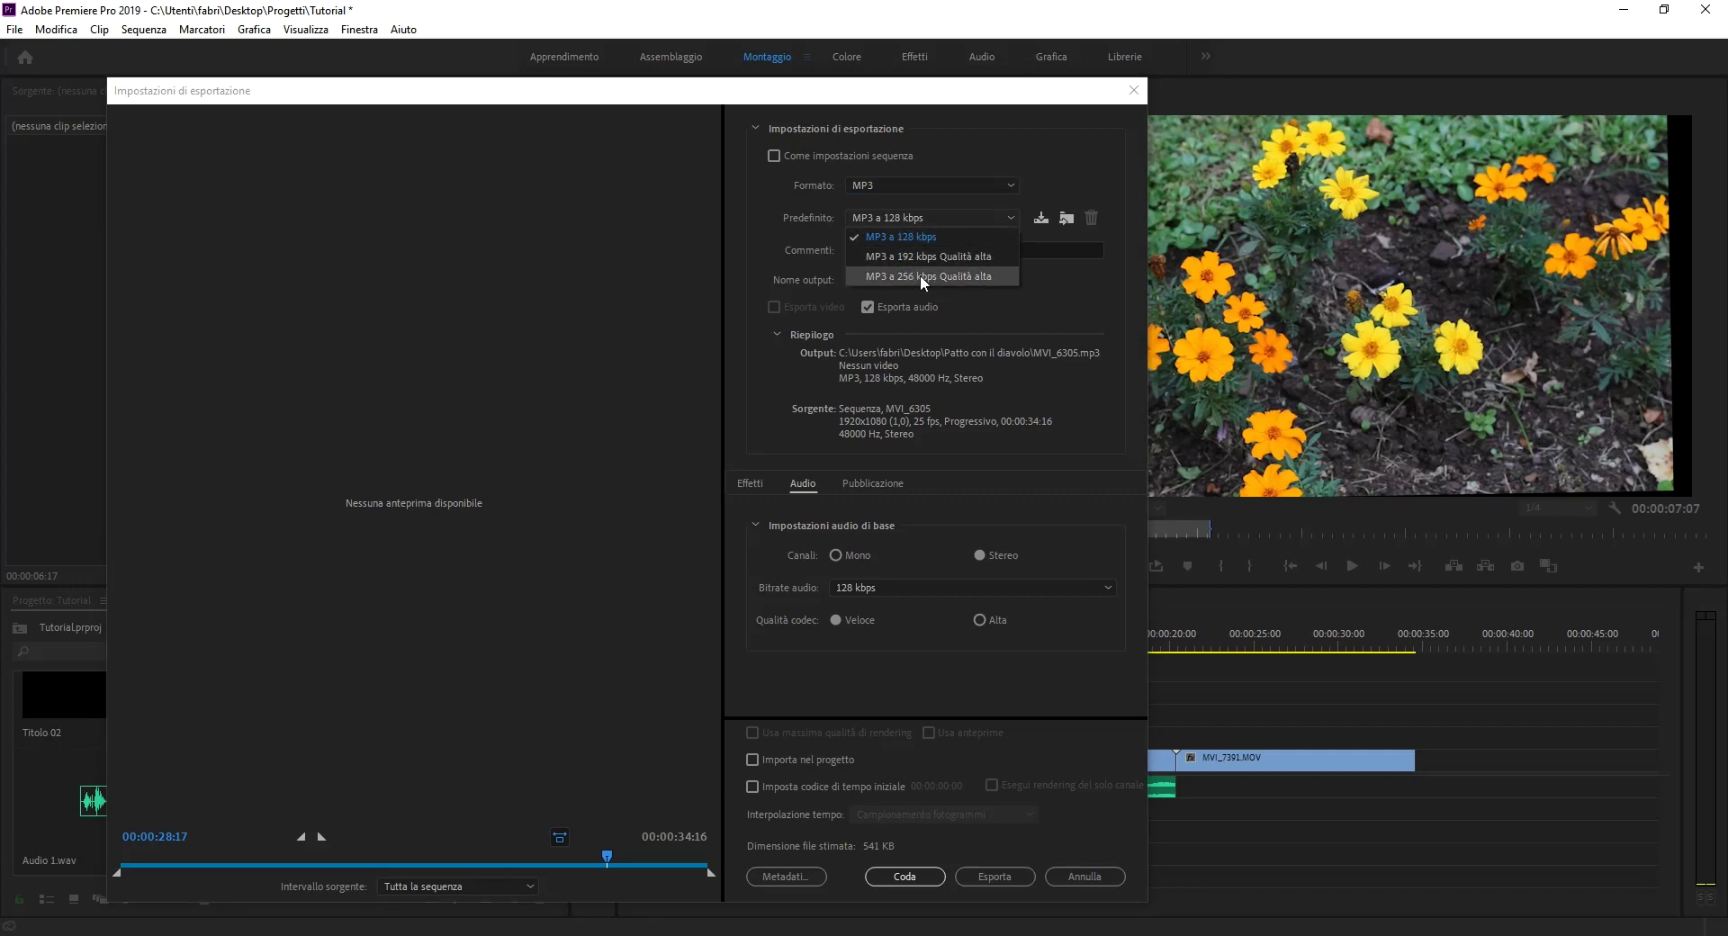
left_click(983, 217)
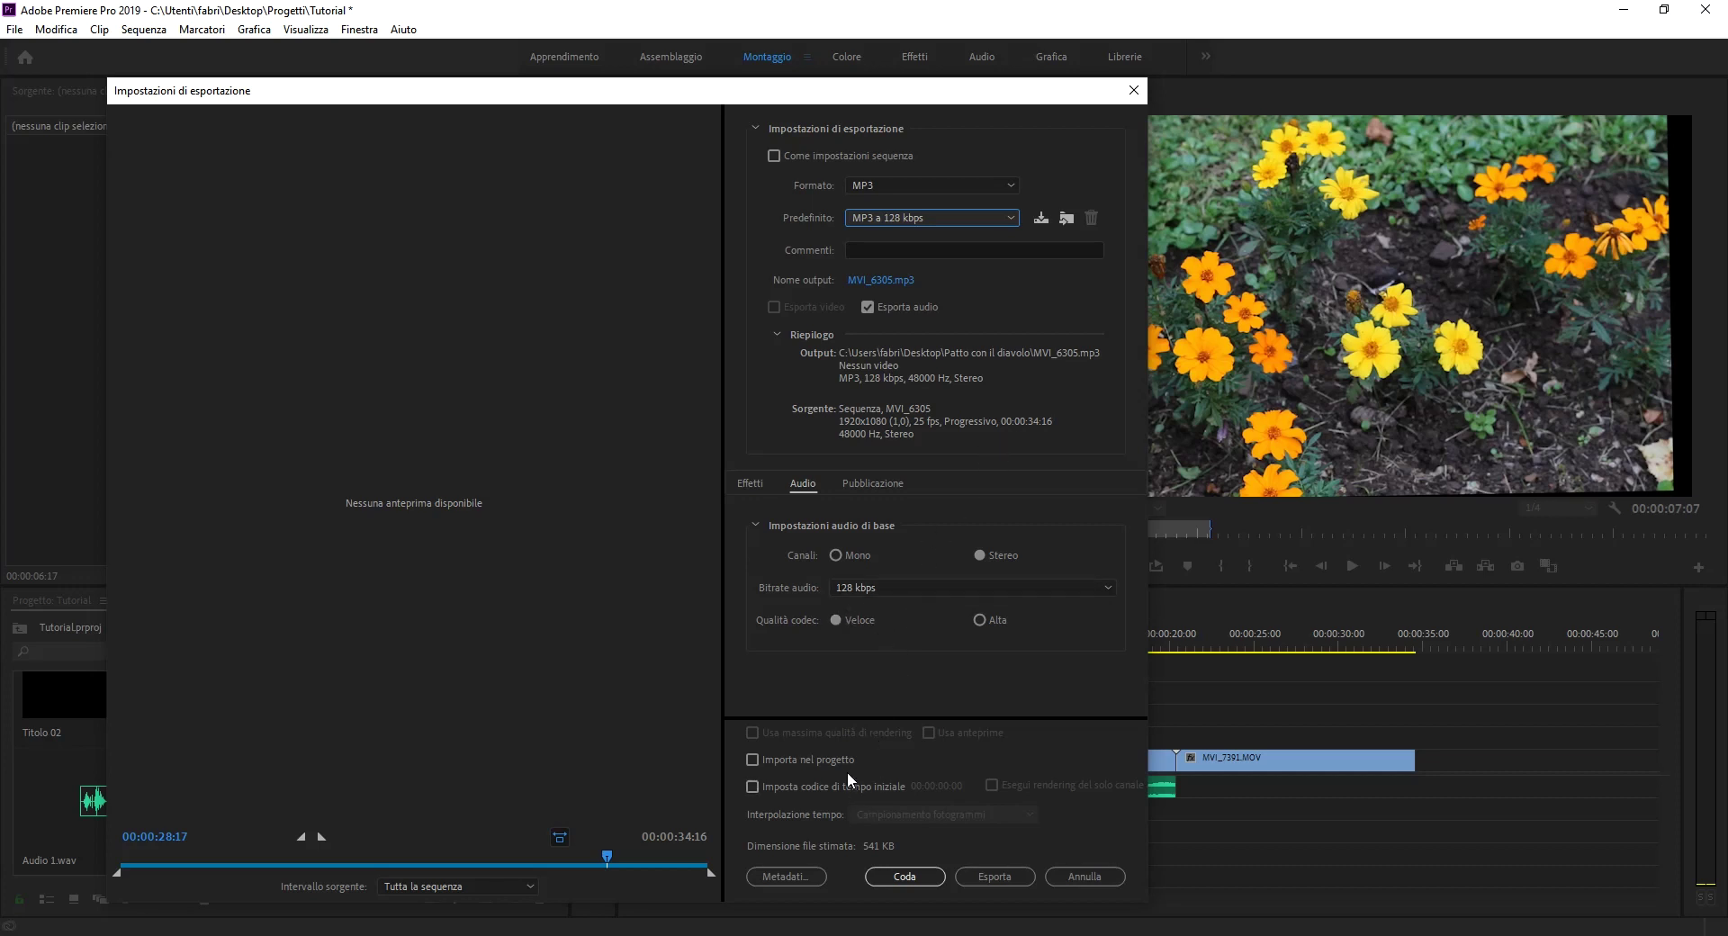
left_click(990, 185)
left_click(913, 459)
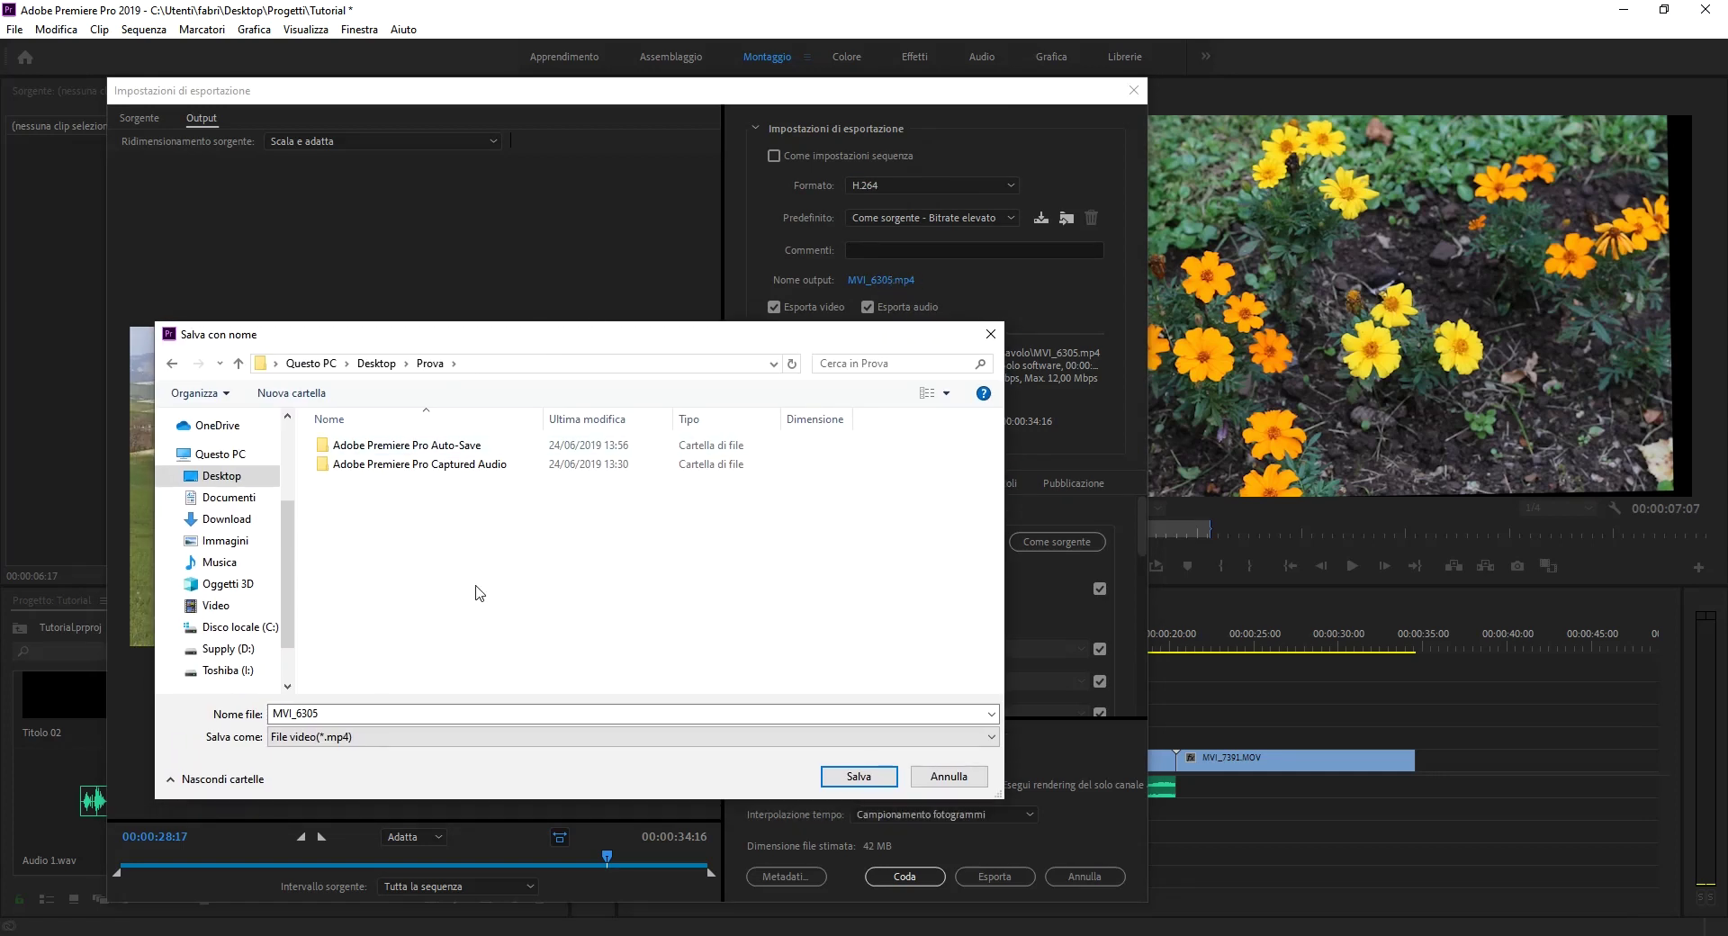
- Name the output file Videoprova in the Desktop Prova folder and save
double_click(378, 713)
type("Videoprova")
left_click(859, 774)
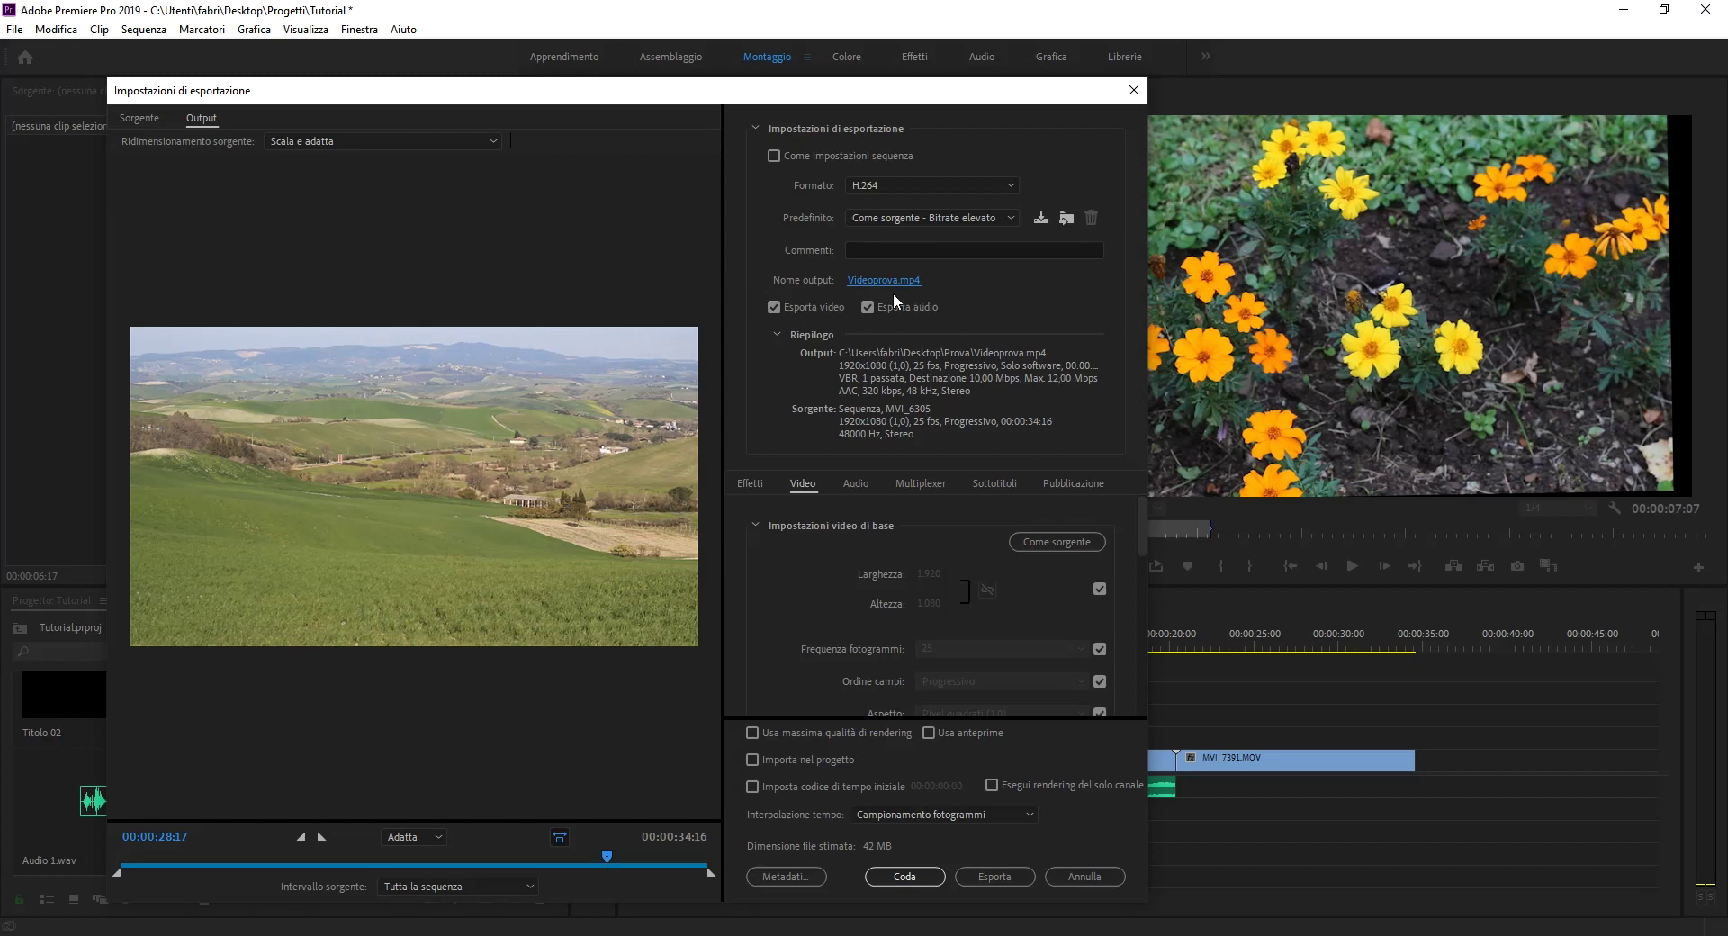
- Pick YouTube 1080p Full HD from the H.264 preset list
left_click(984, 220)
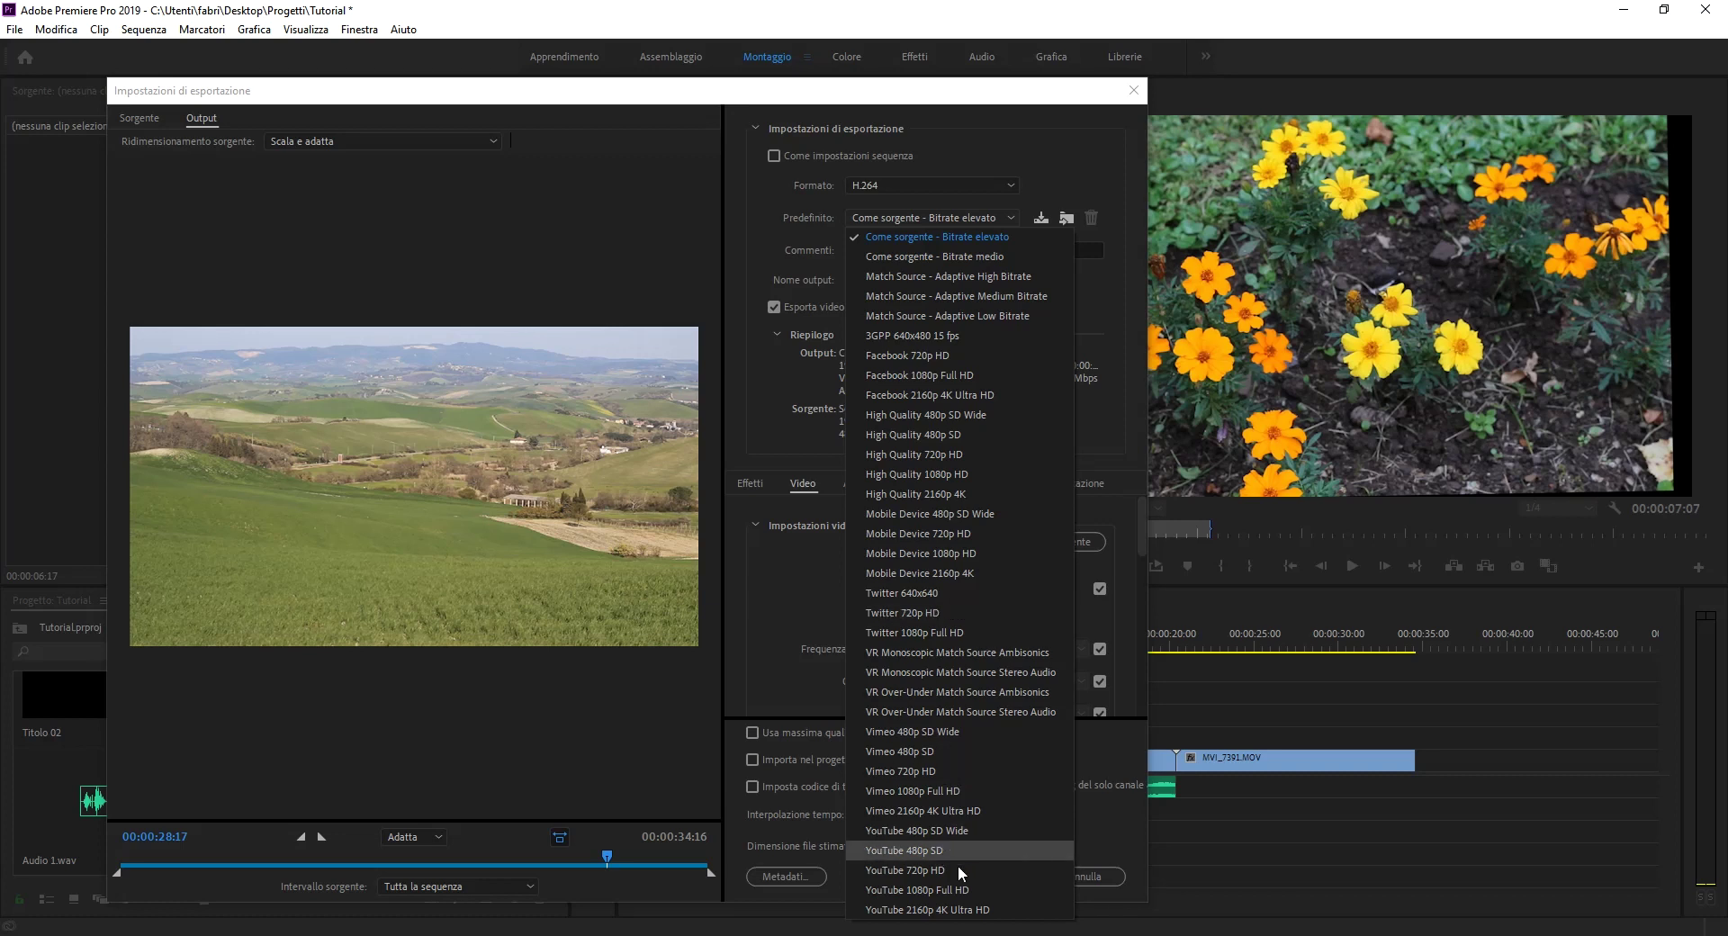
left_click(927, 891)
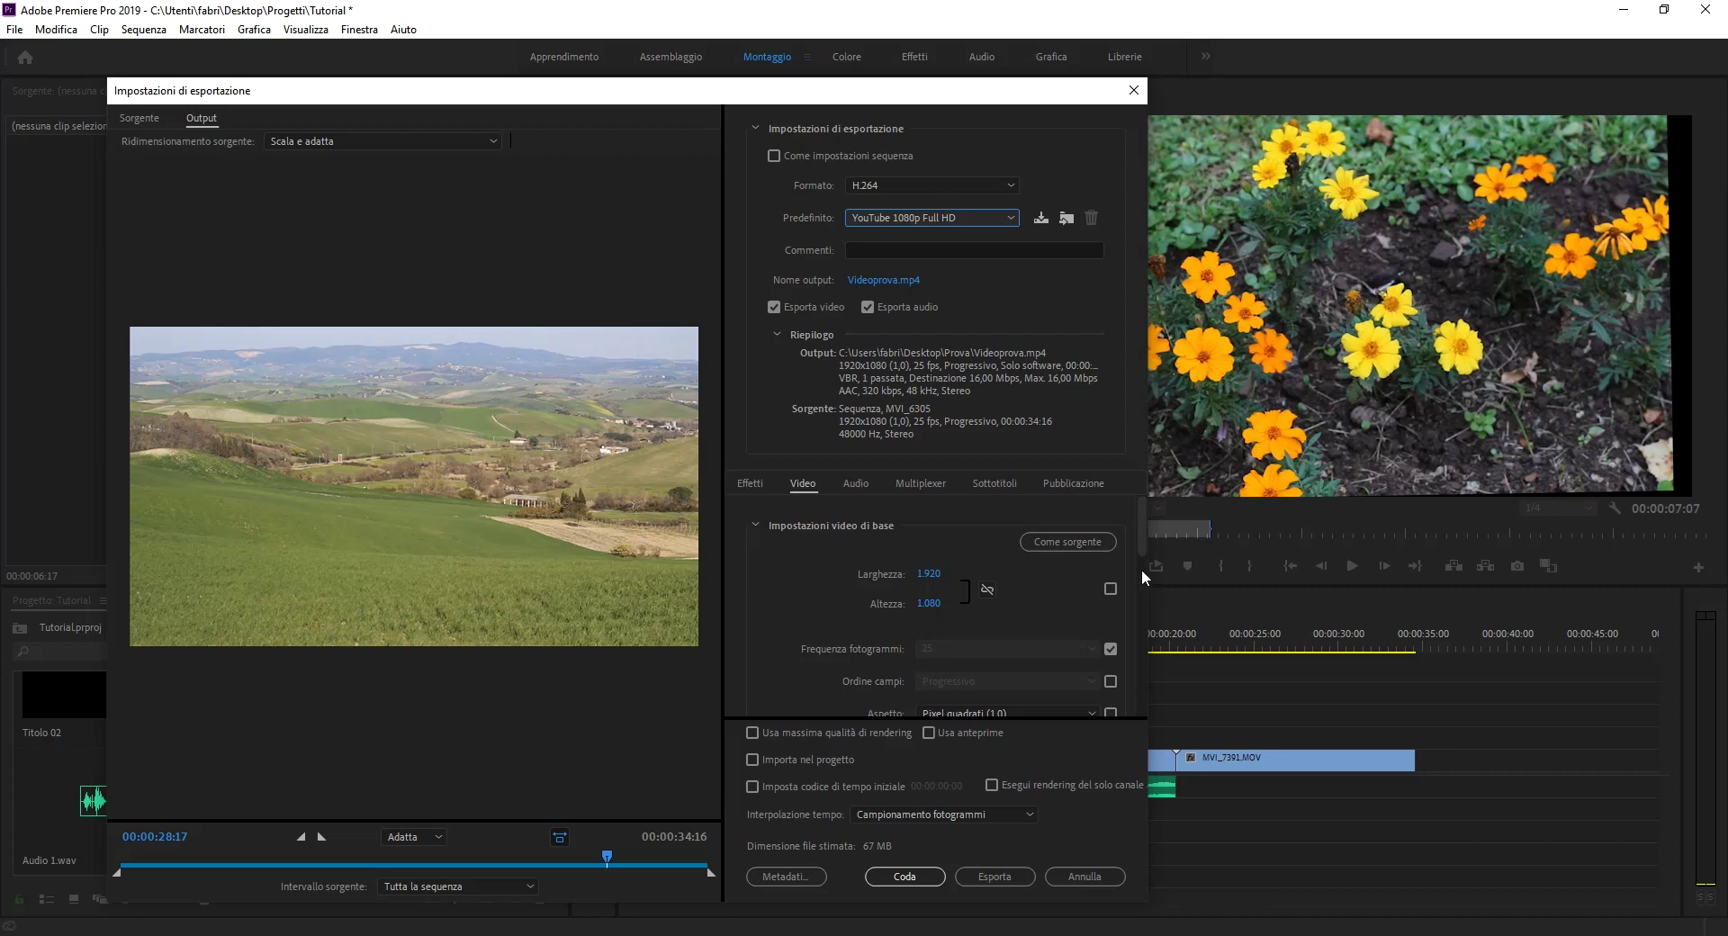
- Toggle the frame-rate match checkbox off and on, then scroll to the bitrate settings
left_click_drag(1143, 528, 1146, 549)
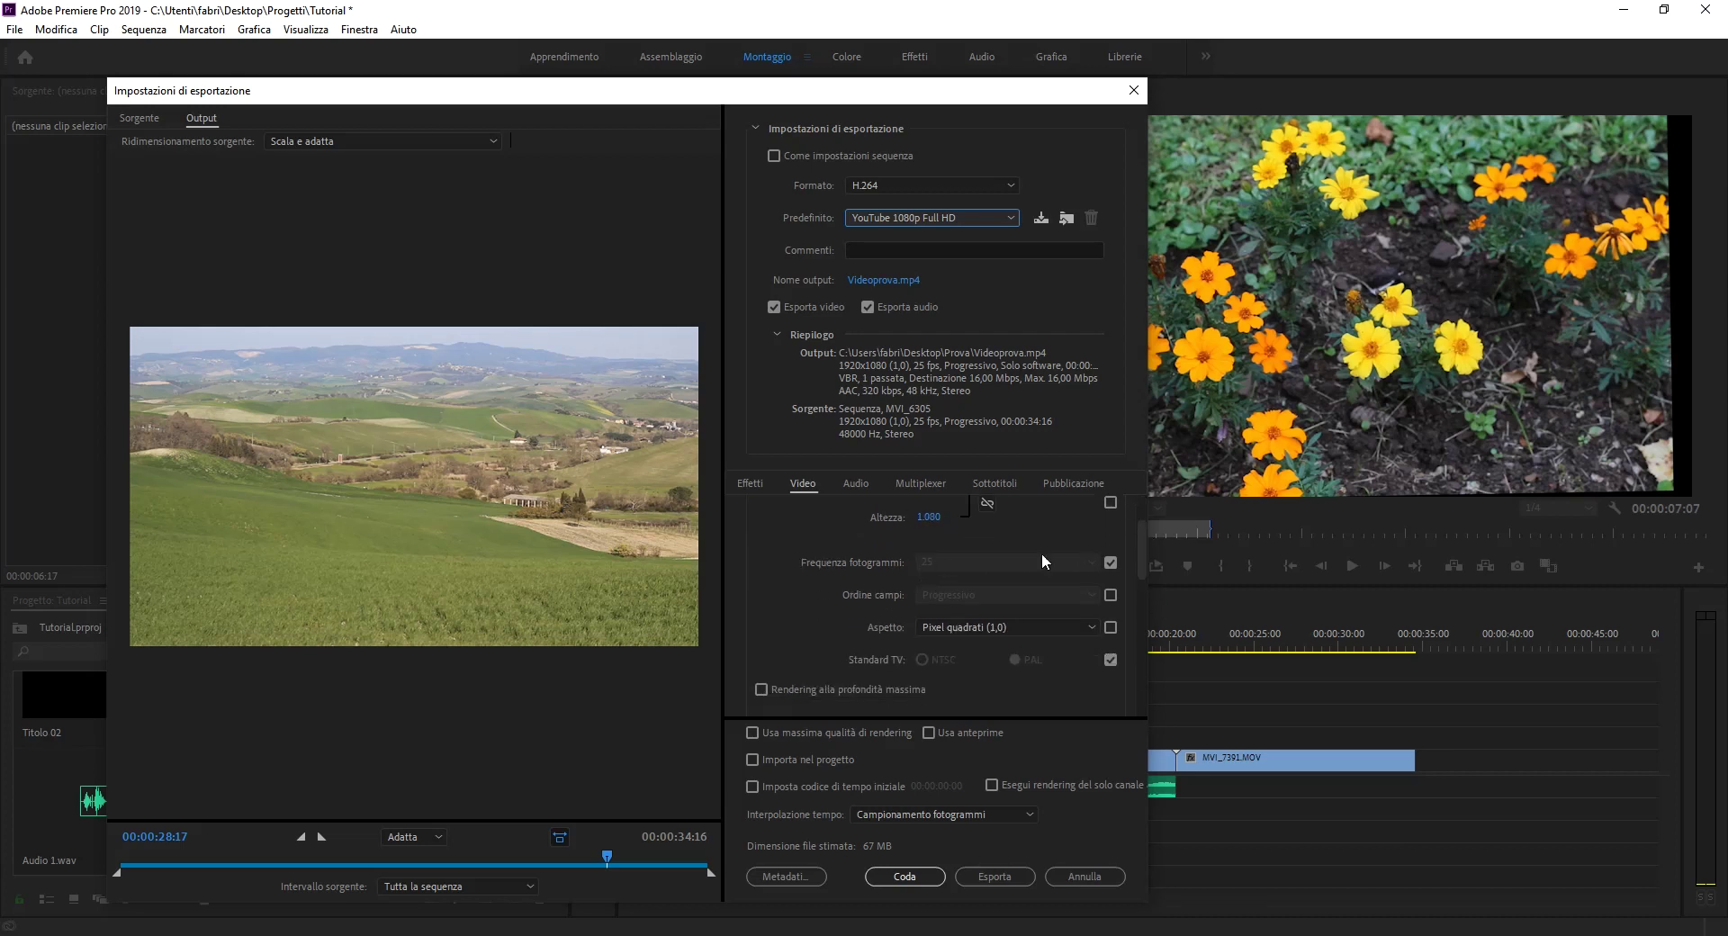
left_click(1112, 564)
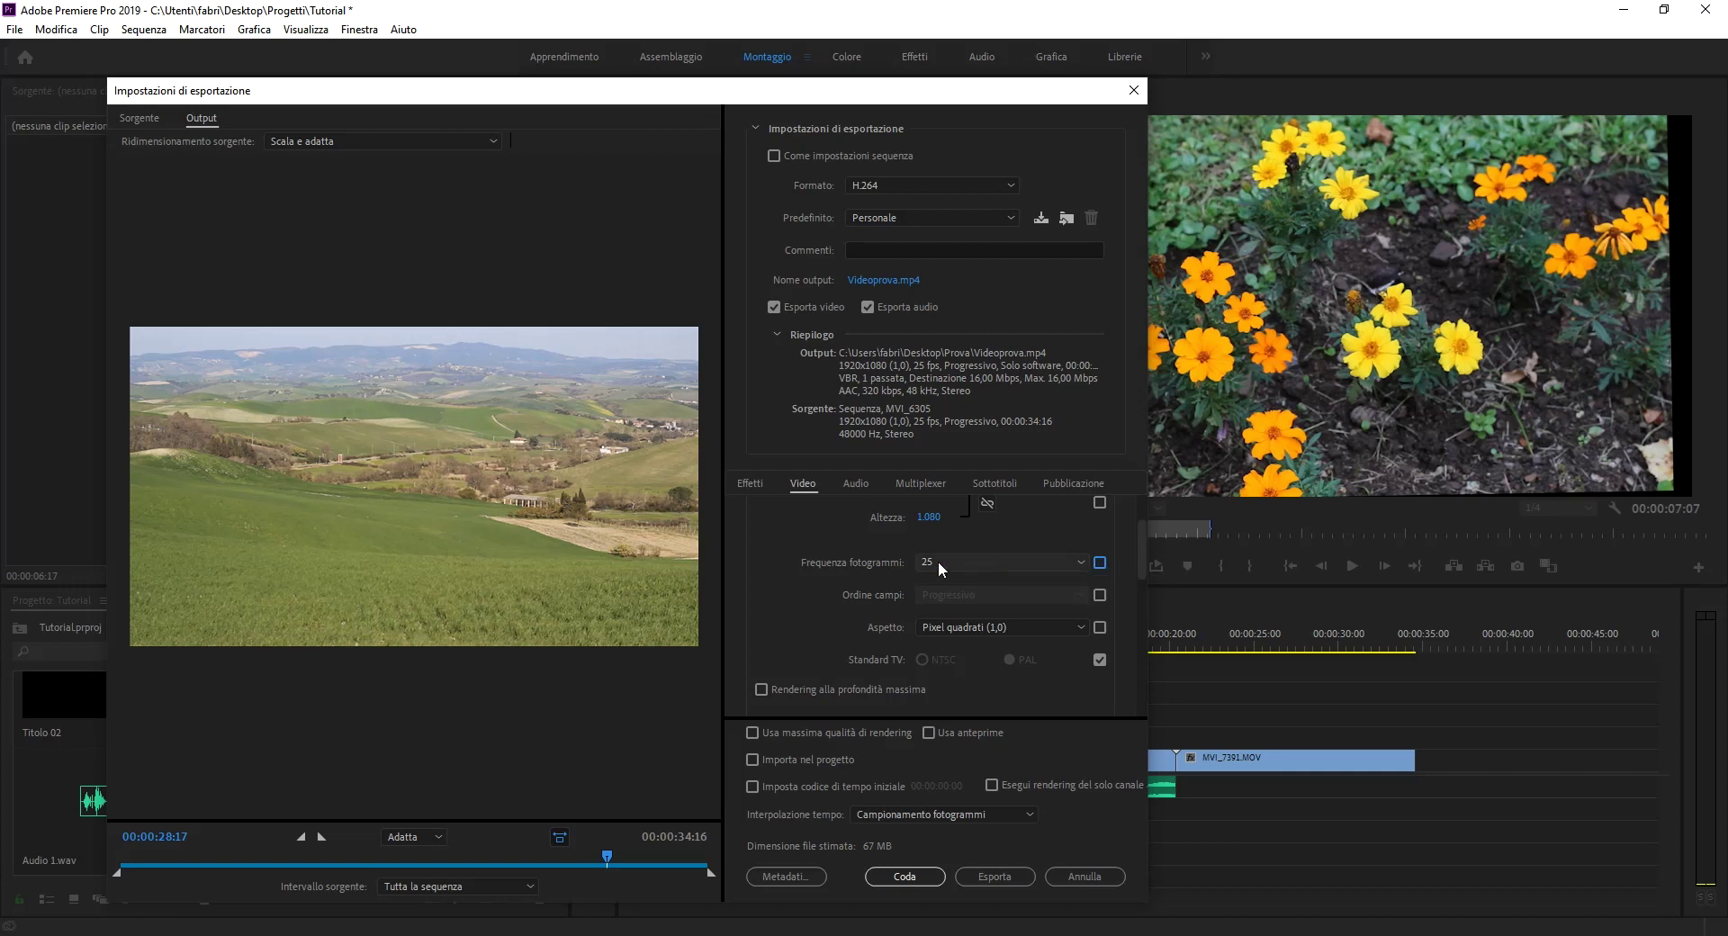
left_click(1101, 564)
scroll(1145, 537, "down", 3)
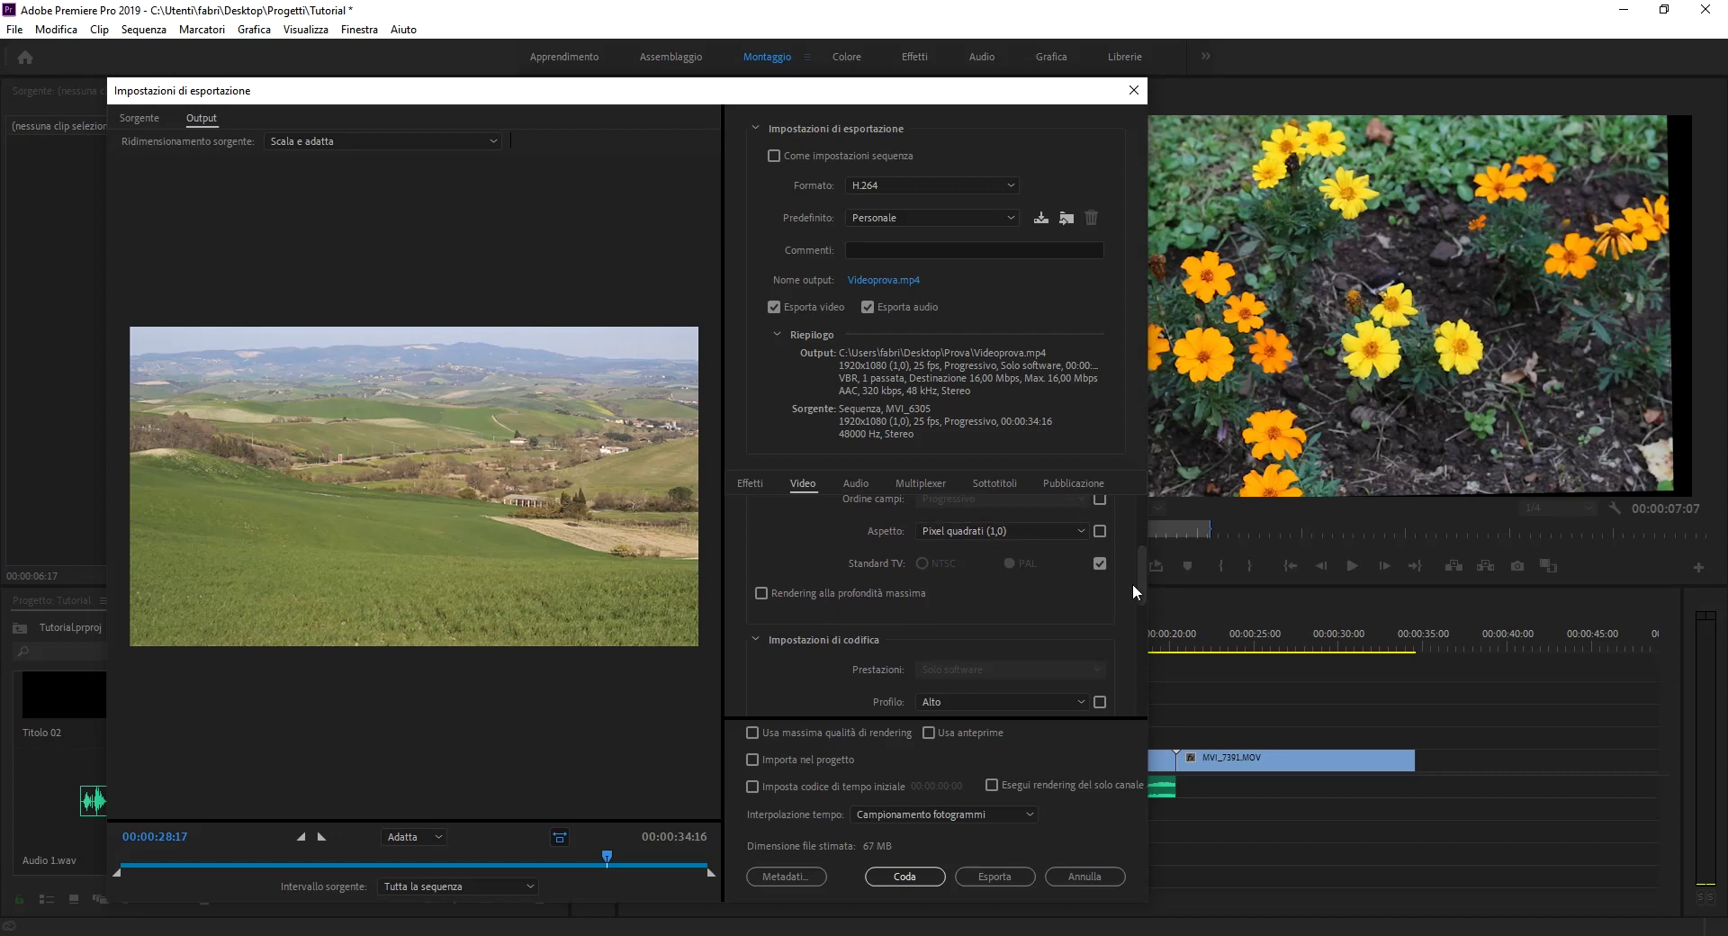
left_click_drag(1141, 580, 1133, 668)
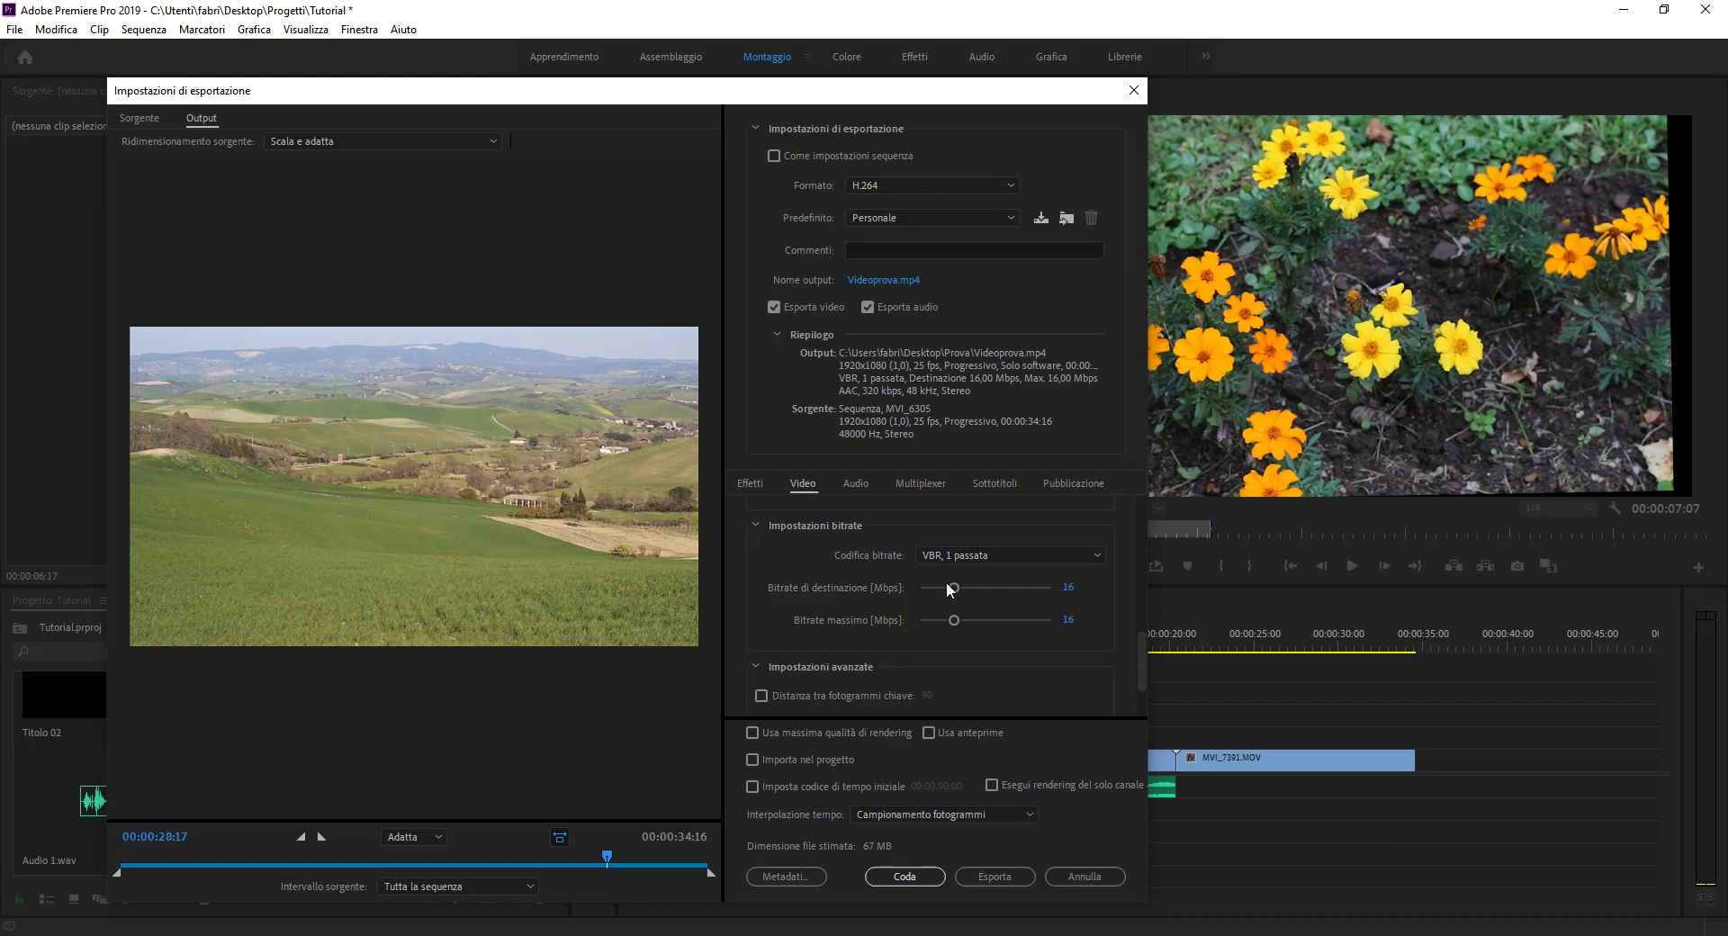
- Drag the target and maximum bitrate sliders down to 12,22 Mbps
left_click_drag(954, 589, 978, 588)
mouse_move(1010, 583)
left_mouse_down()
mouse_move(1017, 607)
mouse_move(965, 590)
mouse_move(967, 621)
left_mouse_up()
left_click_drag(957, 627, 948, 628)
key("alt+Tab")
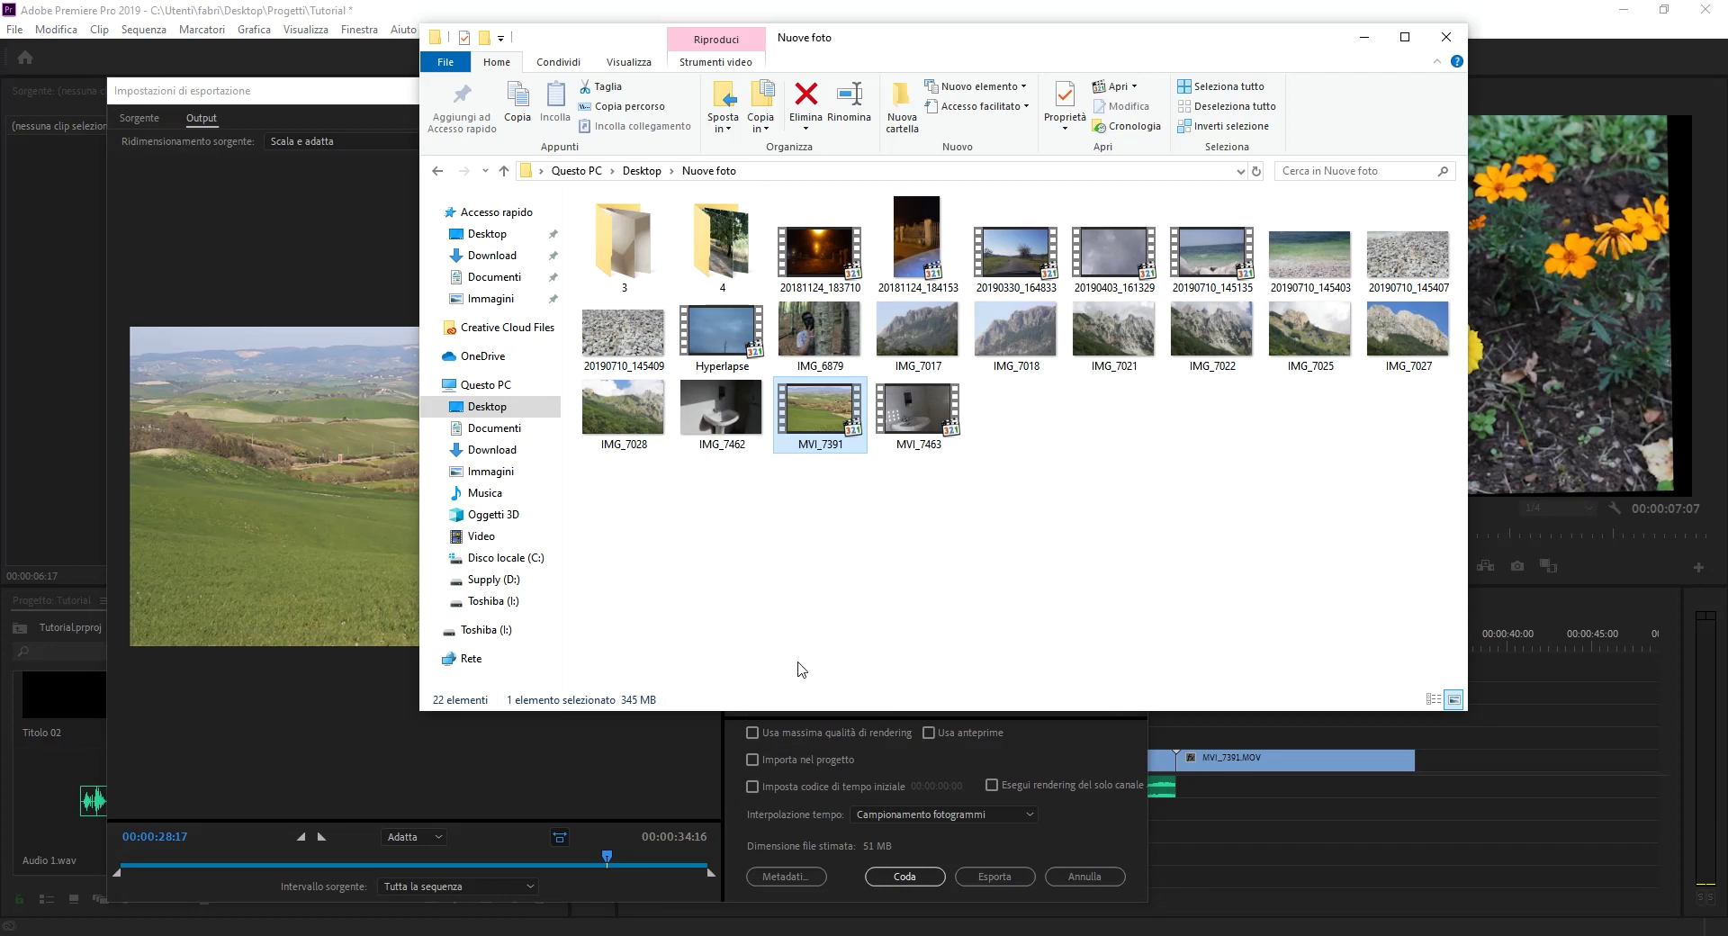
right_click(830, 411)
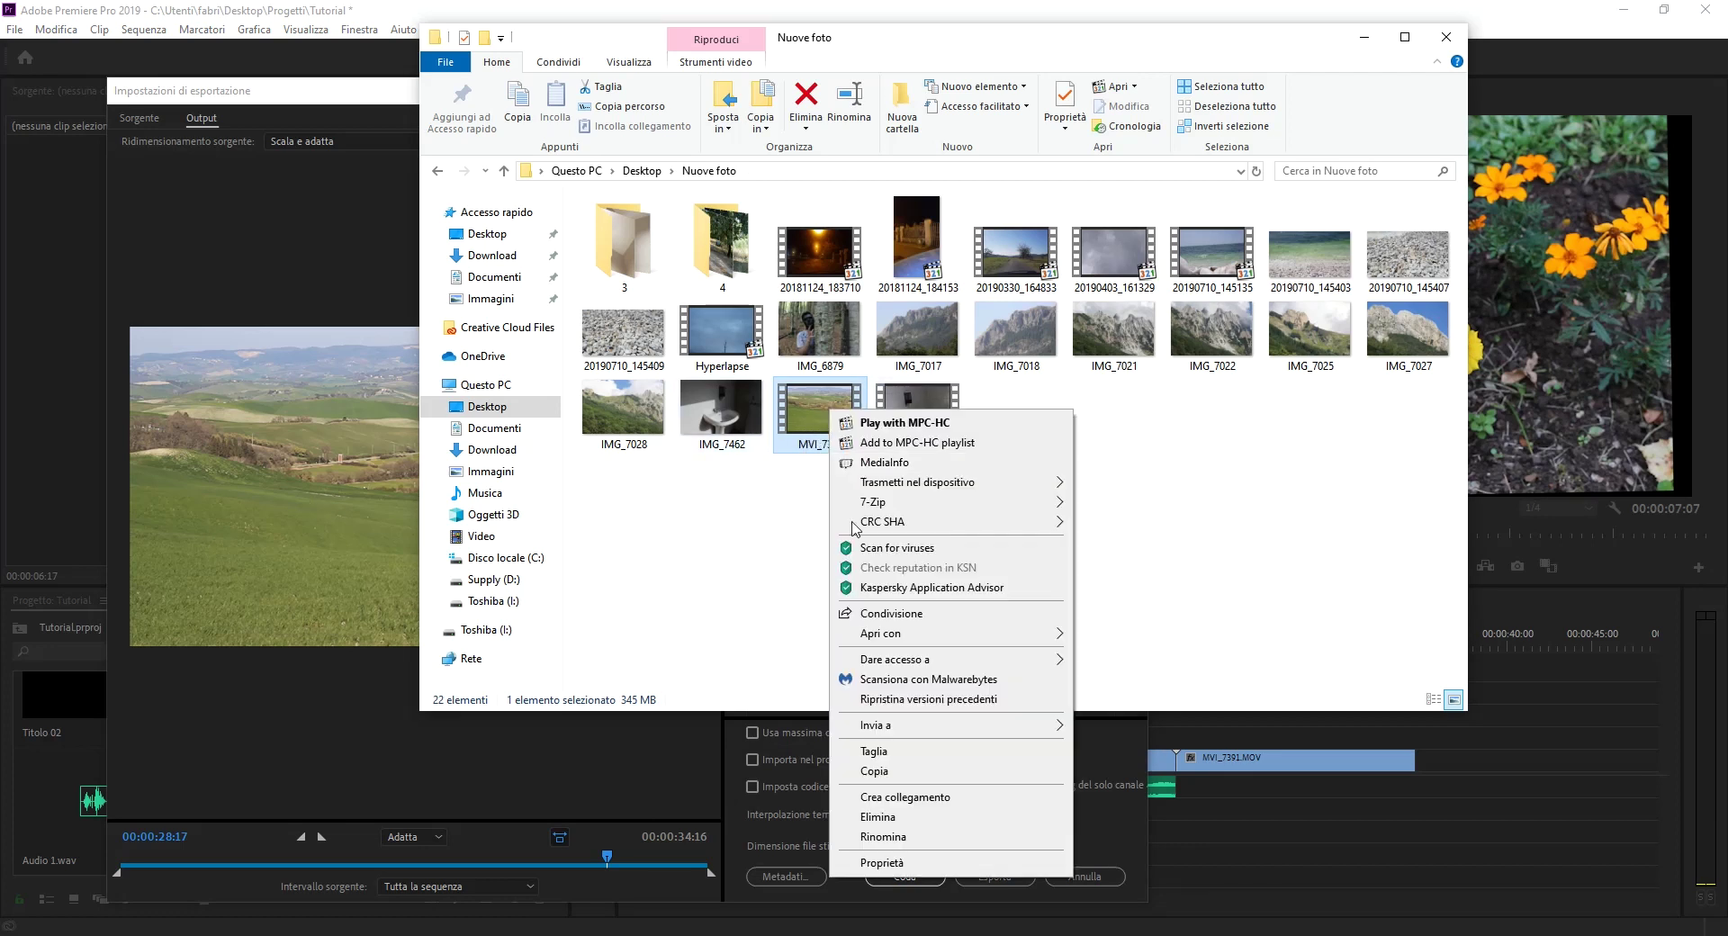
left_click(883, 866)
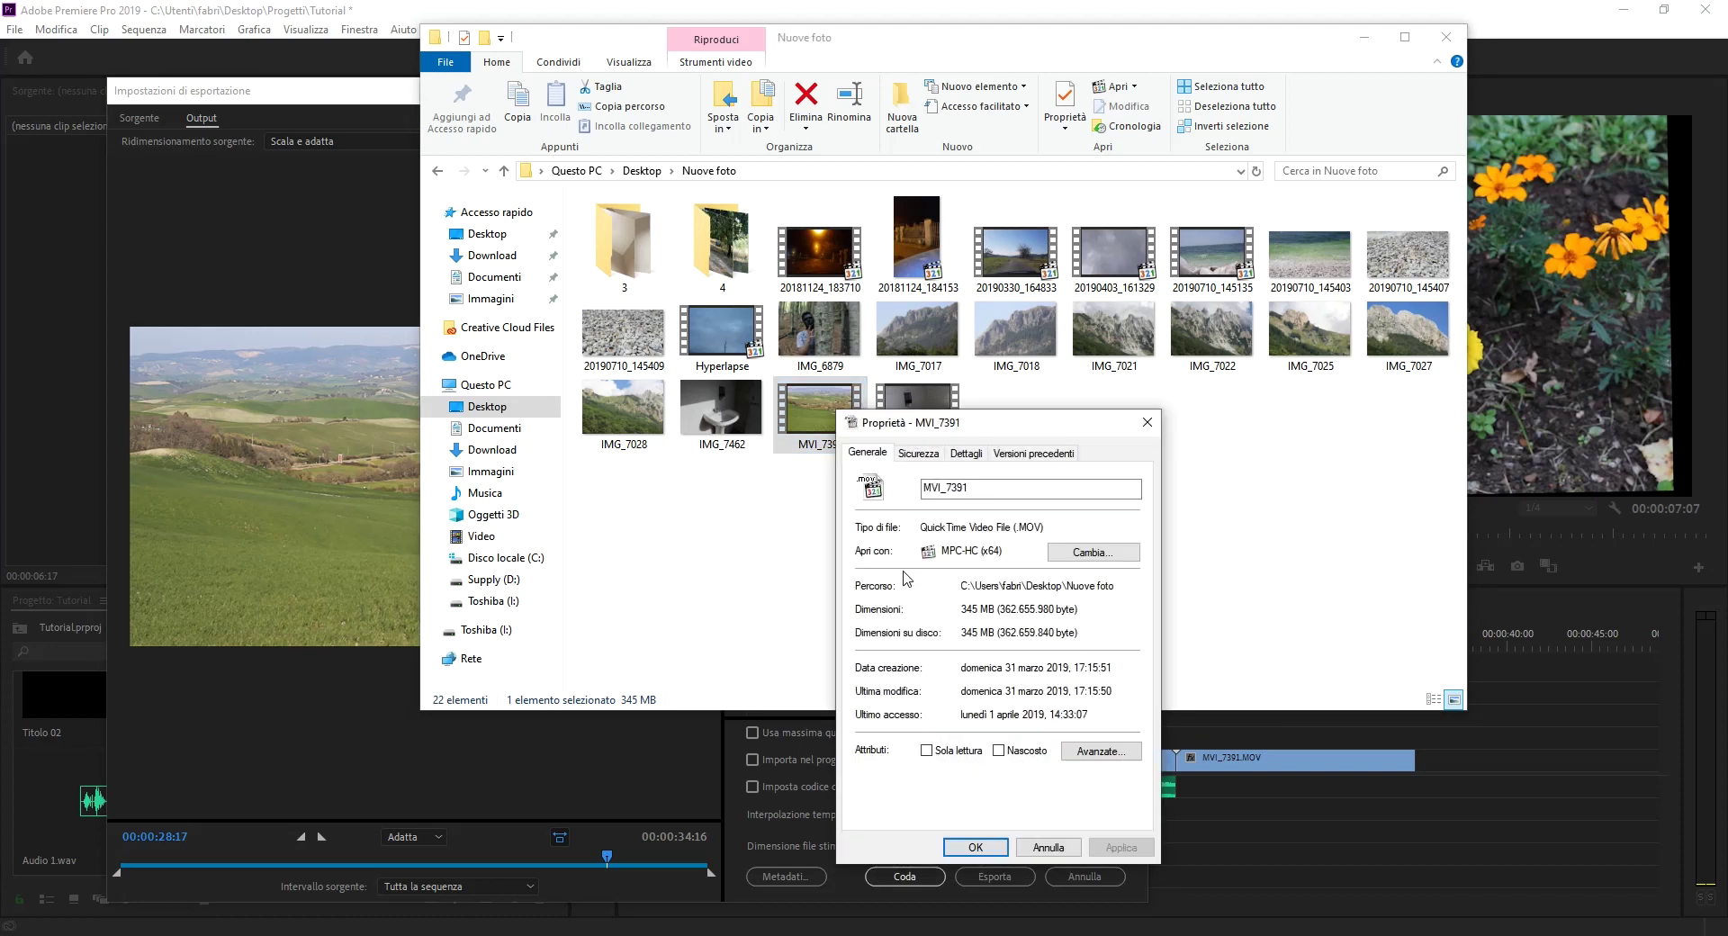
left_click(966, 453)
scroll(1024, 684, "down", 2)
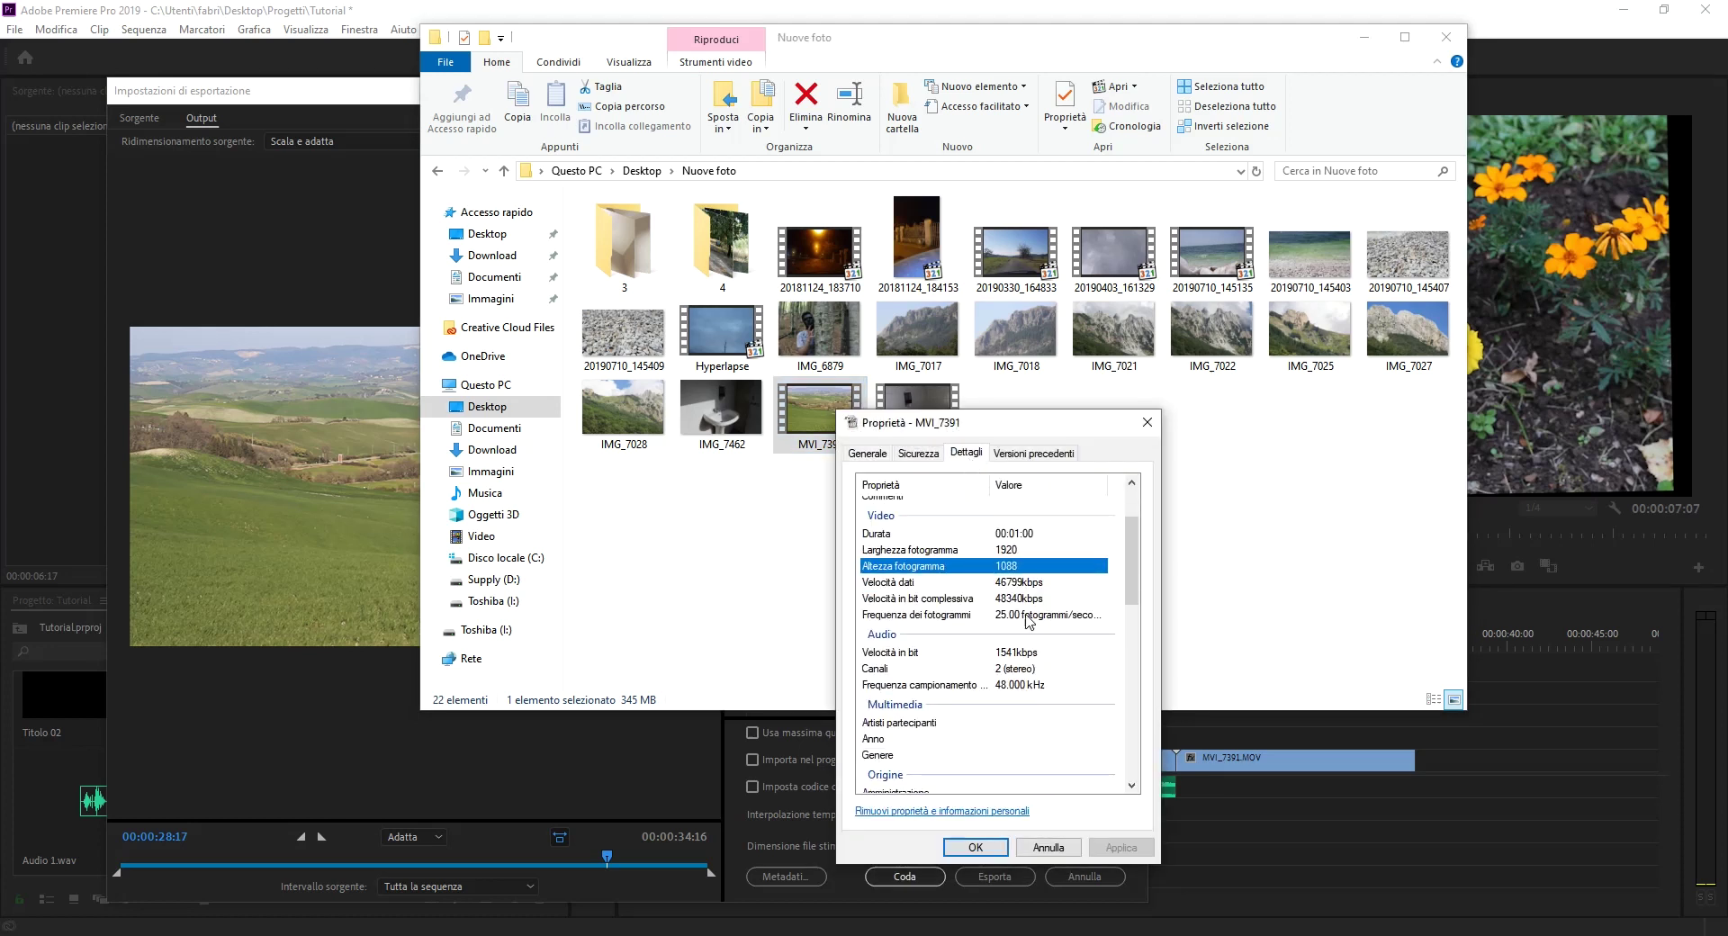
left_click(904, 582)
left_click(913, 601)
left_click(910, 585)
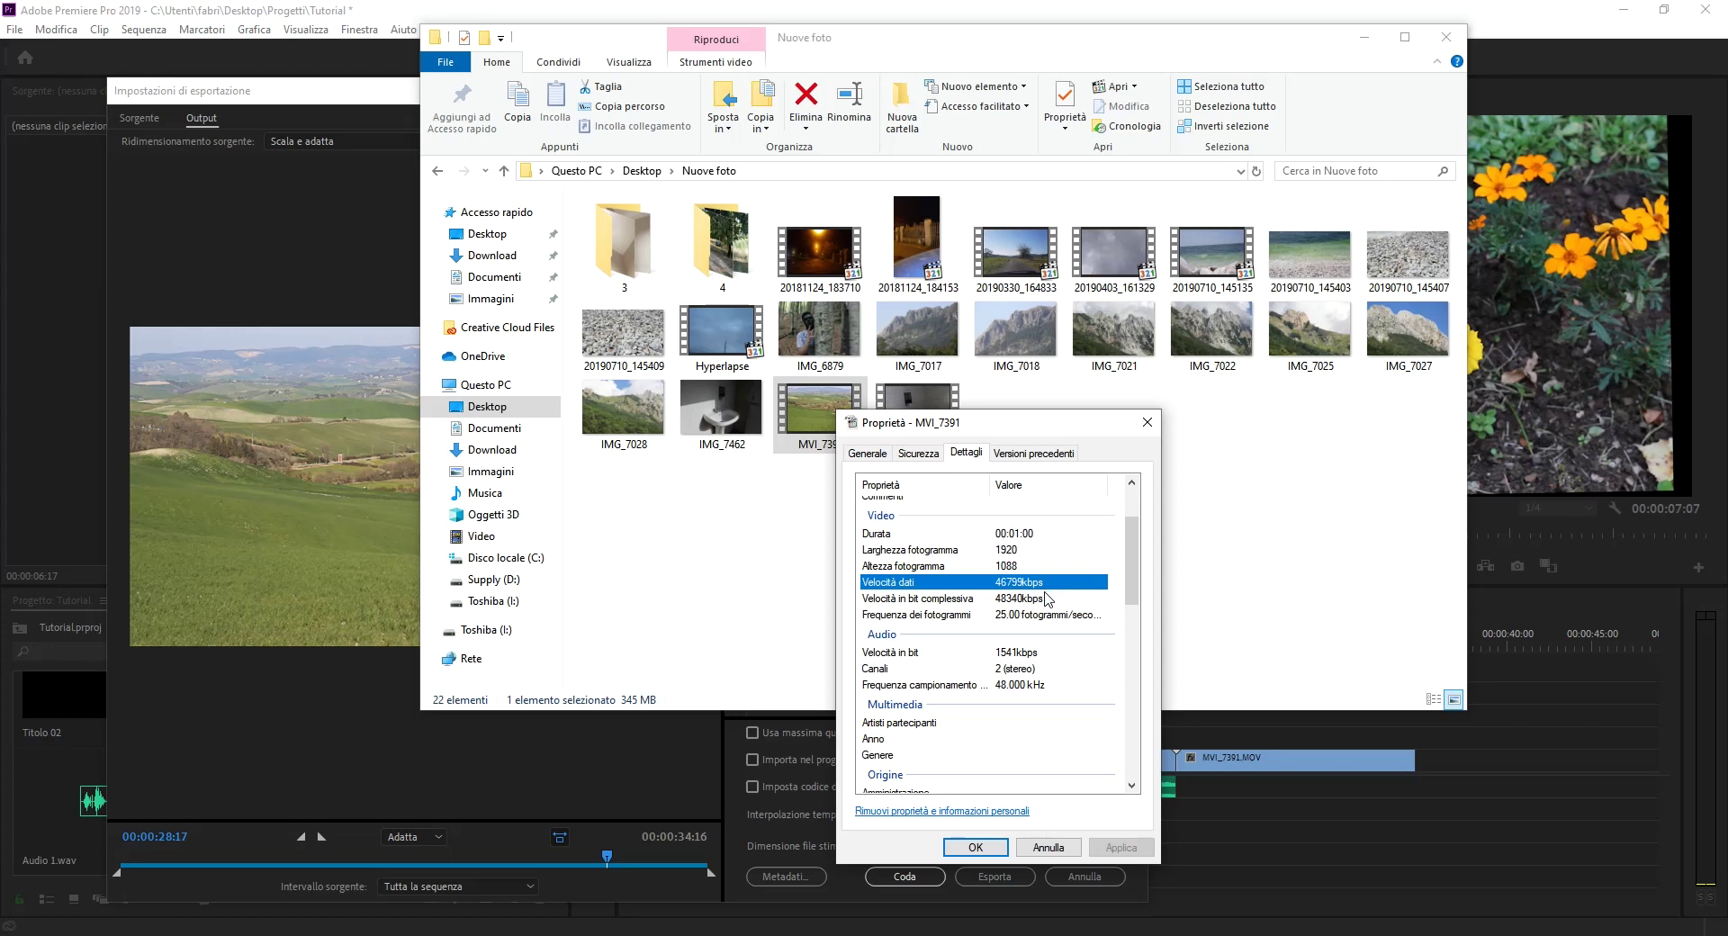
left_click(980, 601)
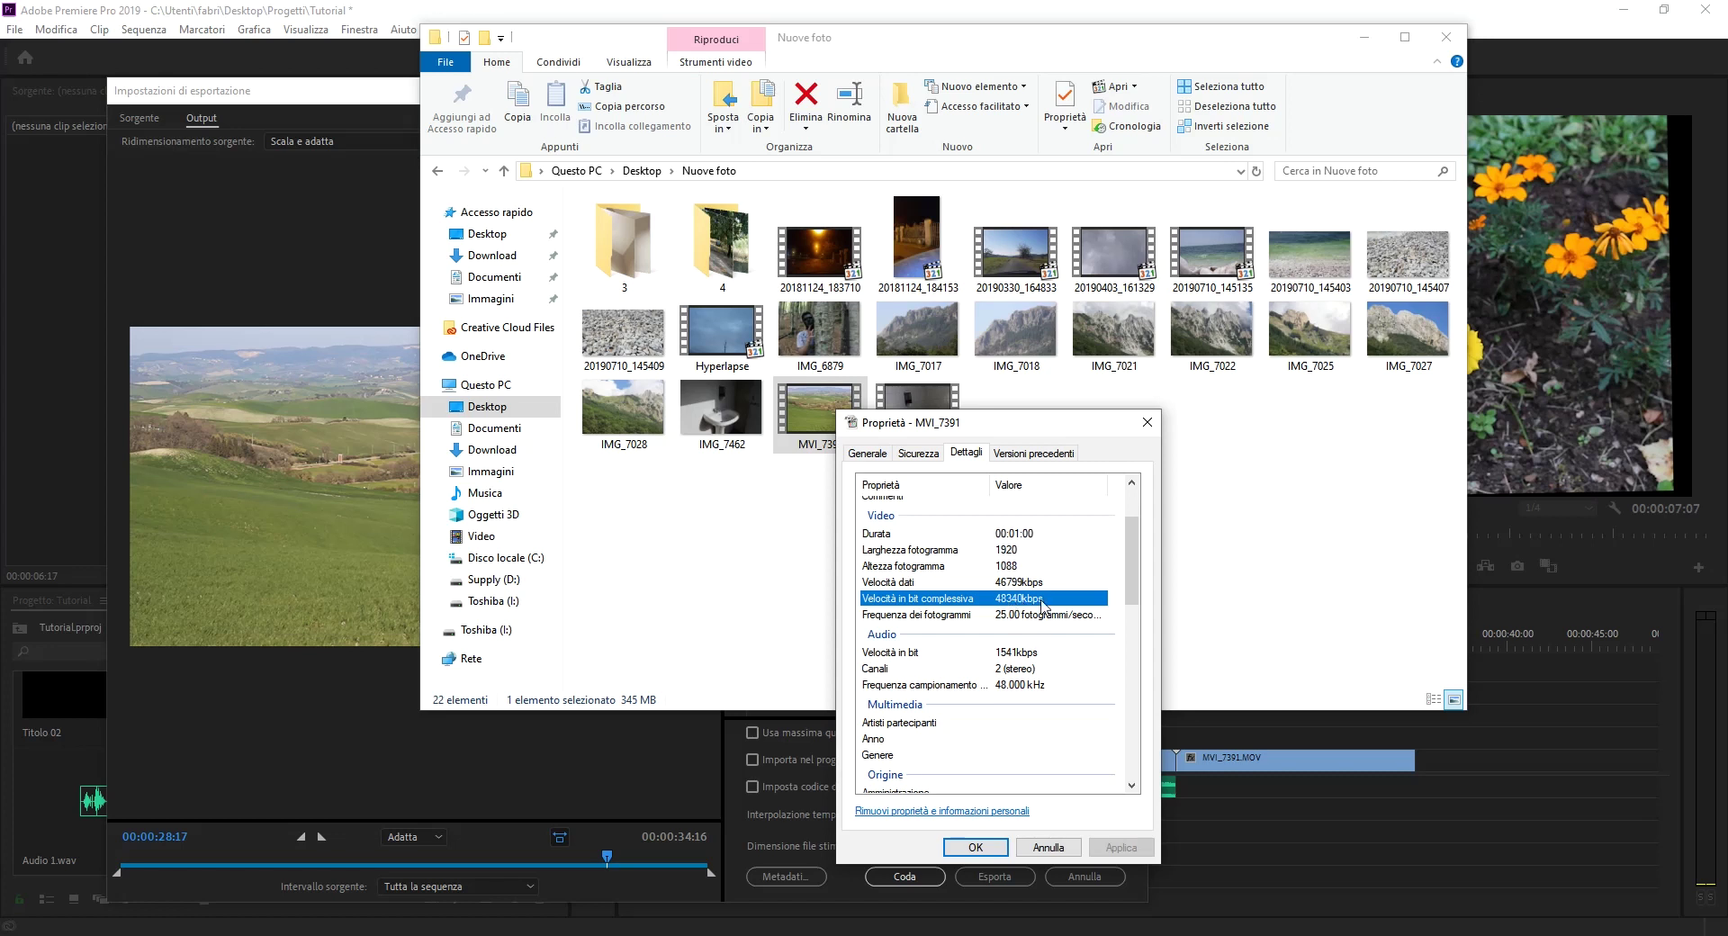
left_click(1048, 846)
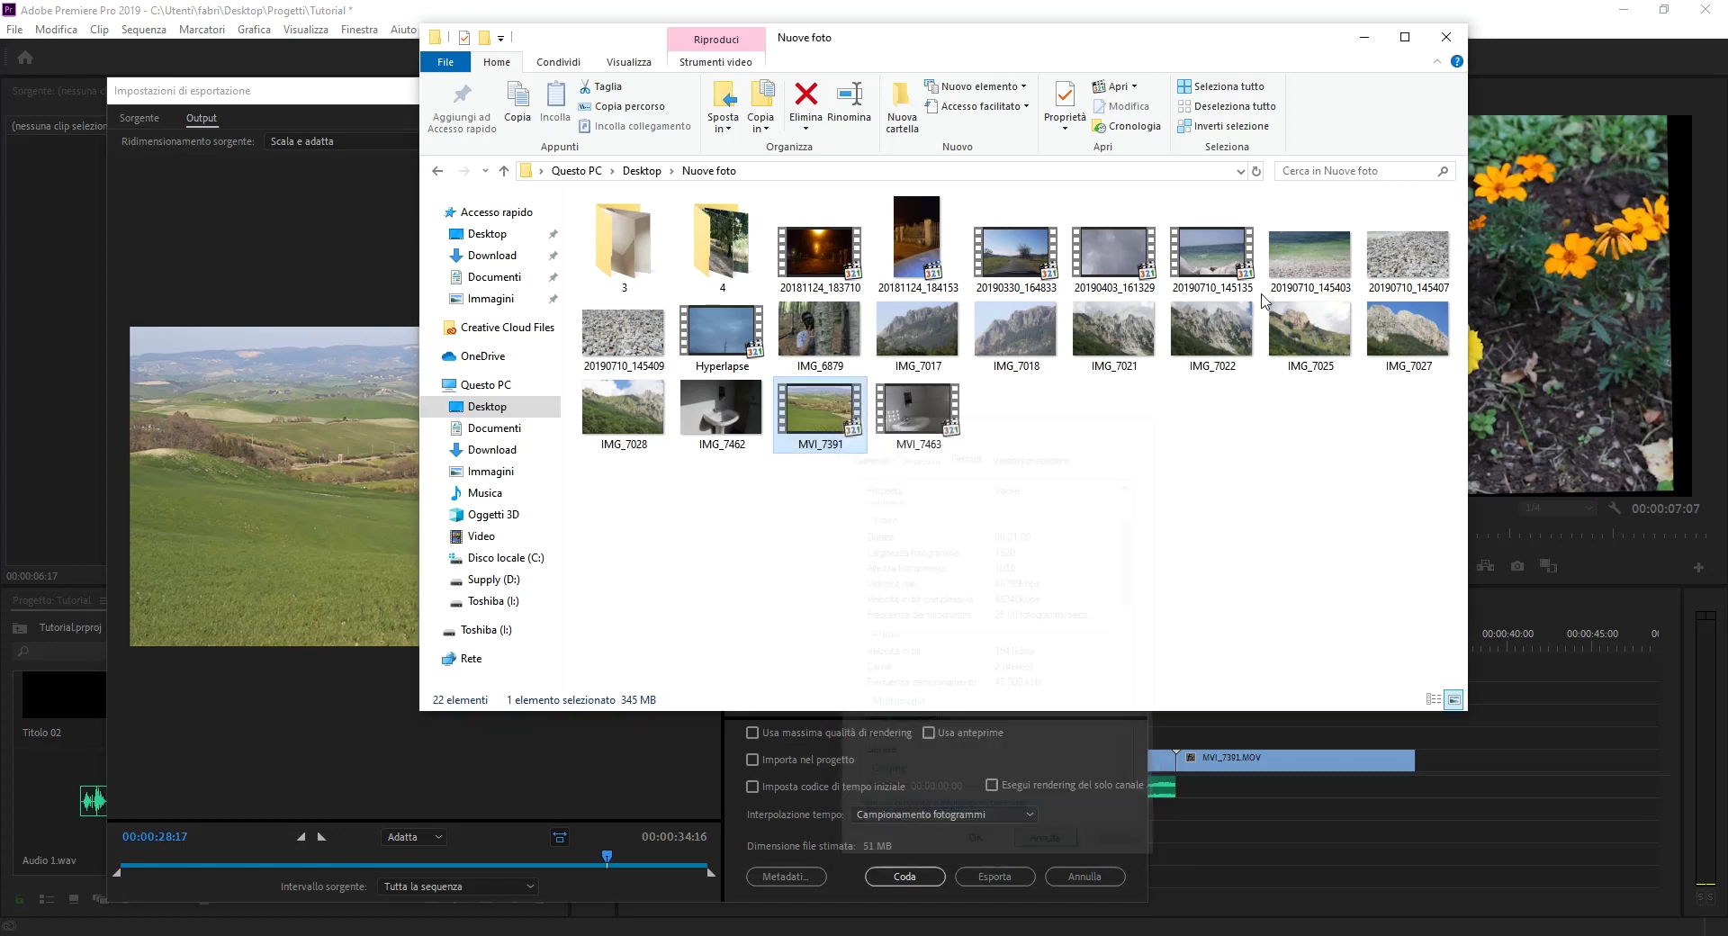
left_click(1361, 36)
- Raise the target bitrate briefly, then settle it at 16,95 Mbps for a 71 MB estimate
left_click_drag(946, 587, 1023, 590)
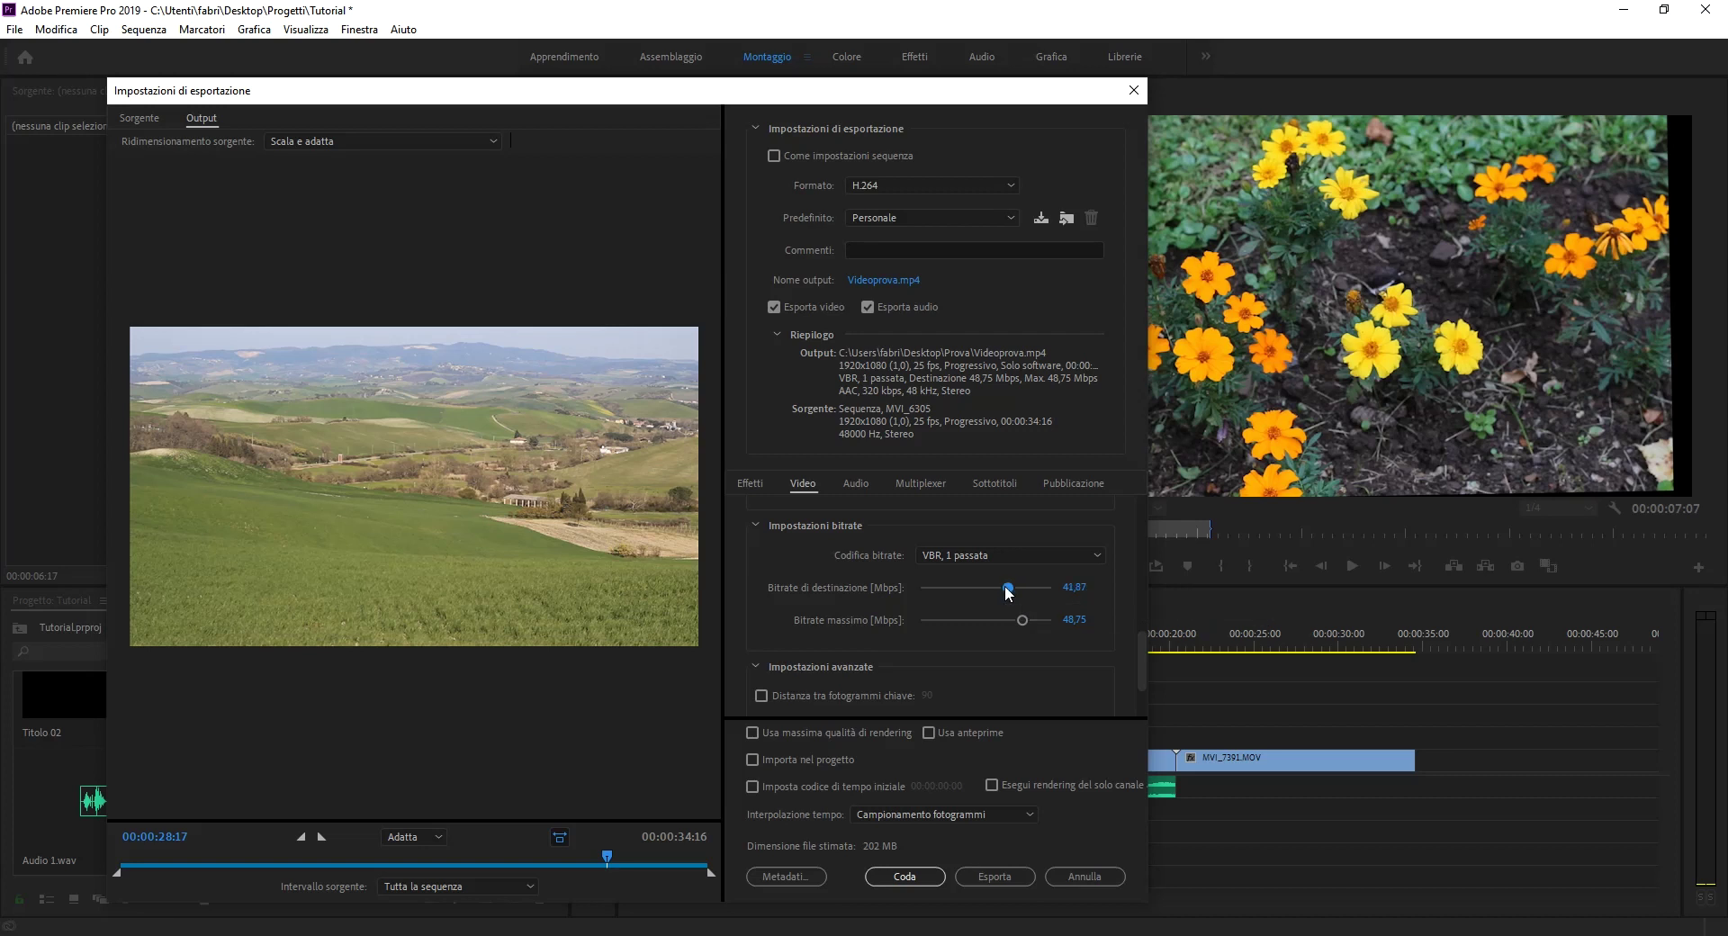
left_click_drag(953, 585, 952, 621)
scroll(1136, 656, "down", 1)
scroll(1143, 663, "down", 2)
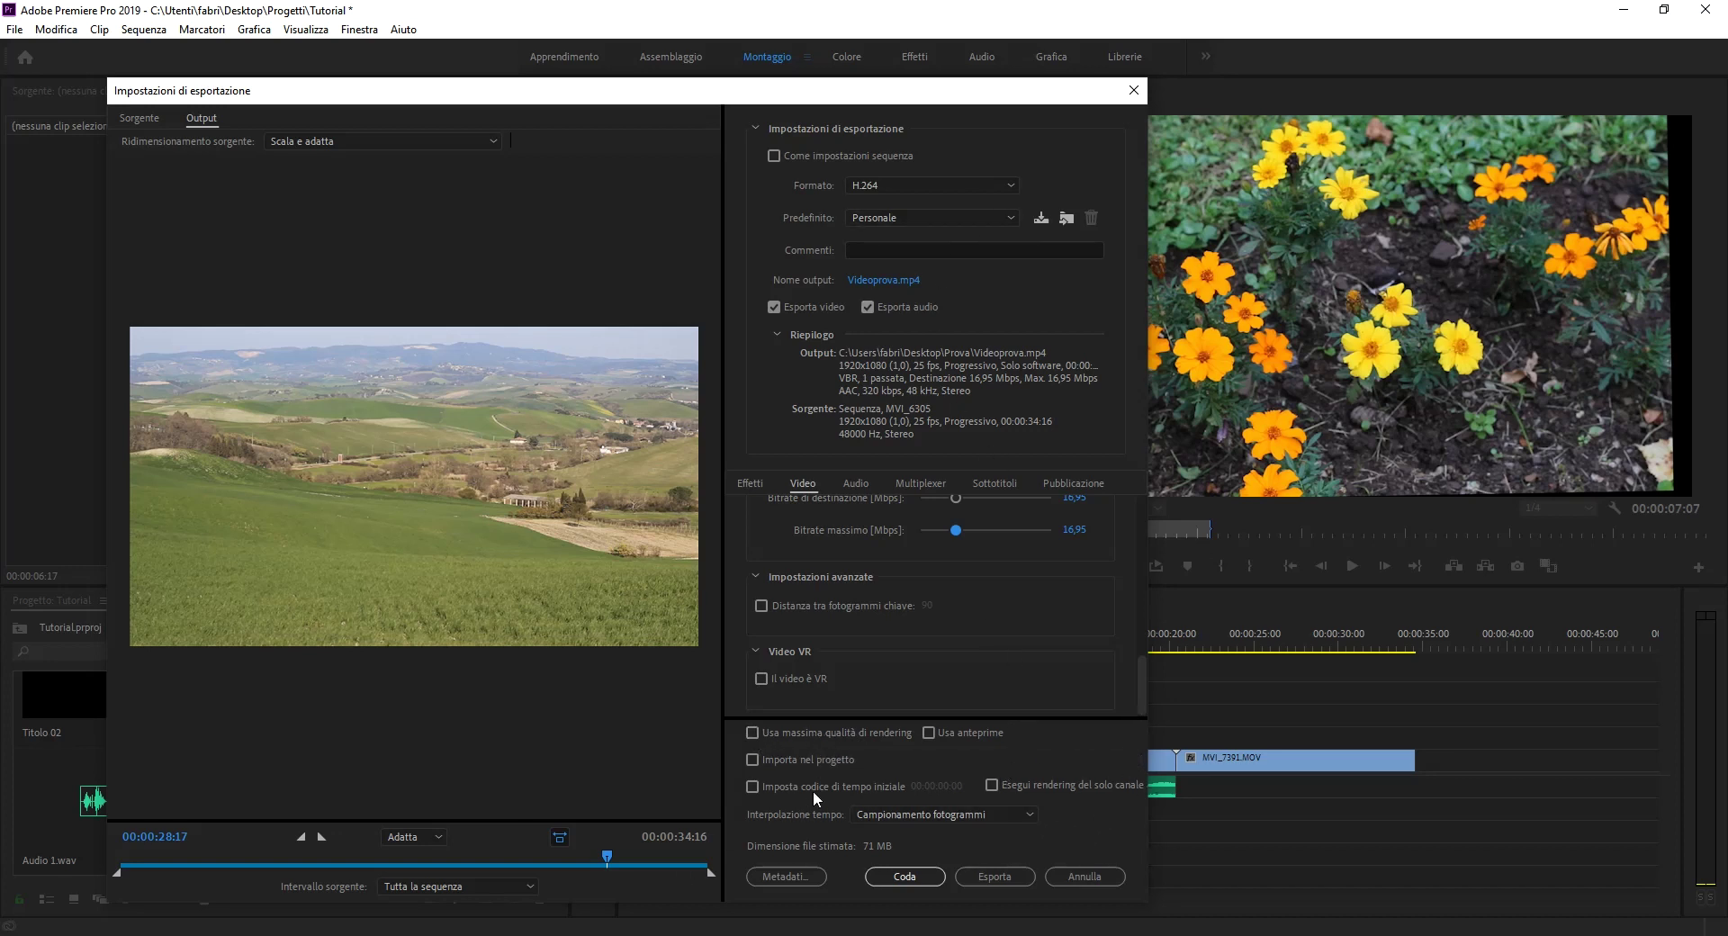
left_click(997, 879)
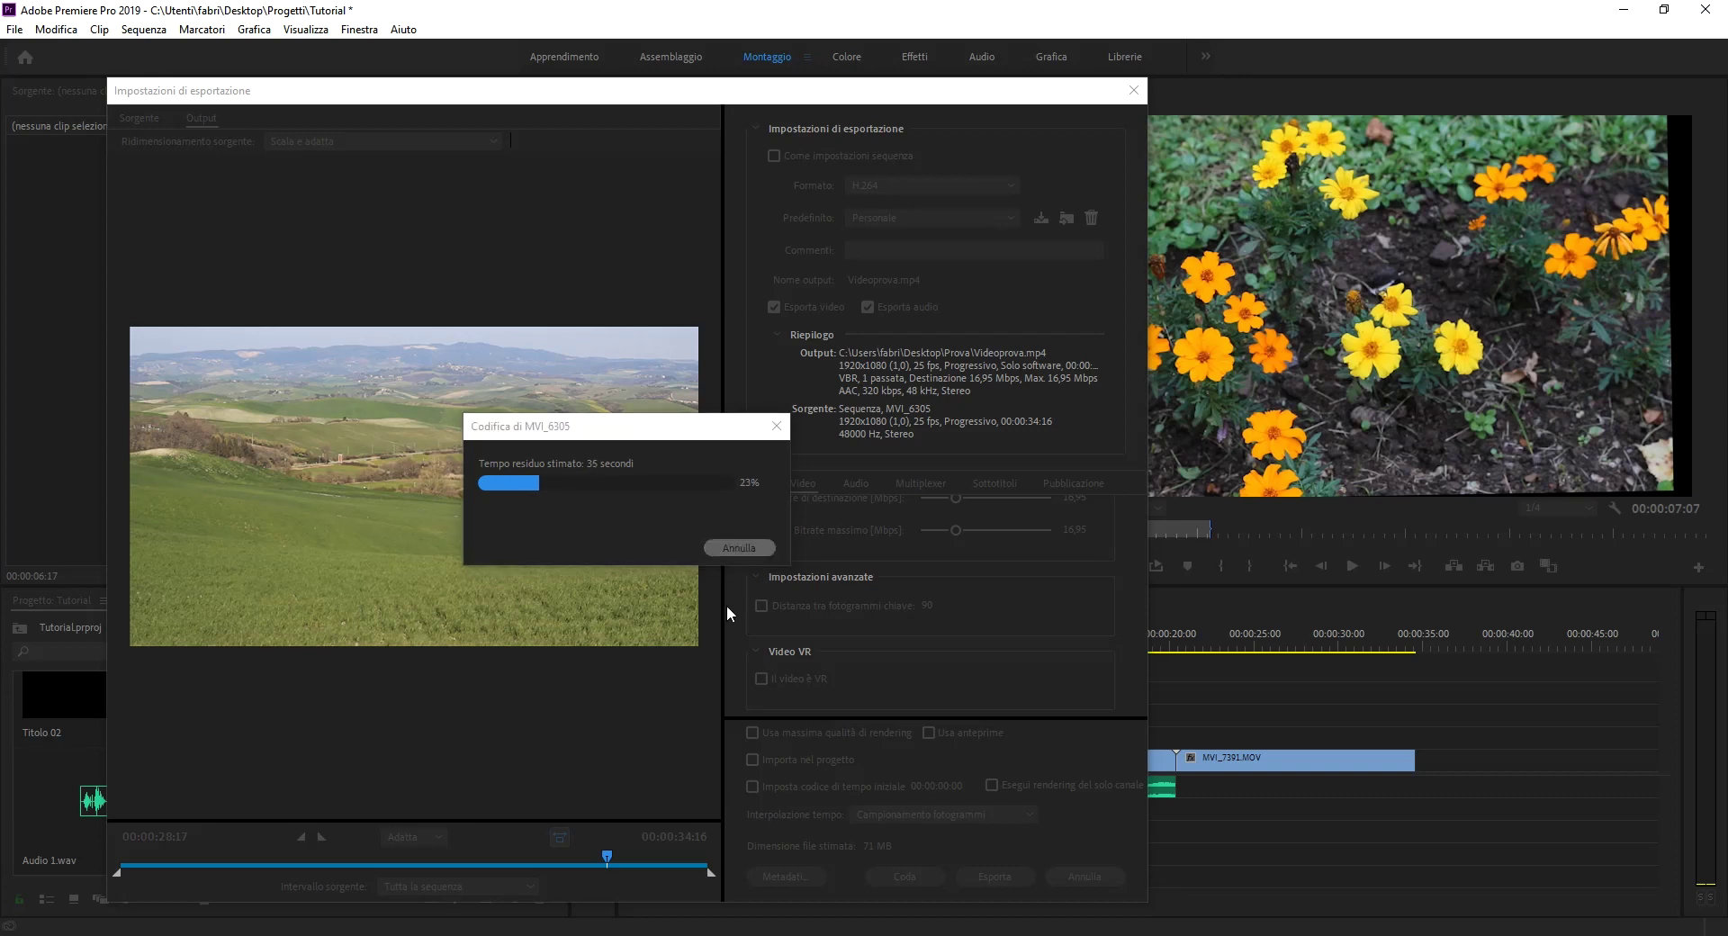
left_click(726, 547)
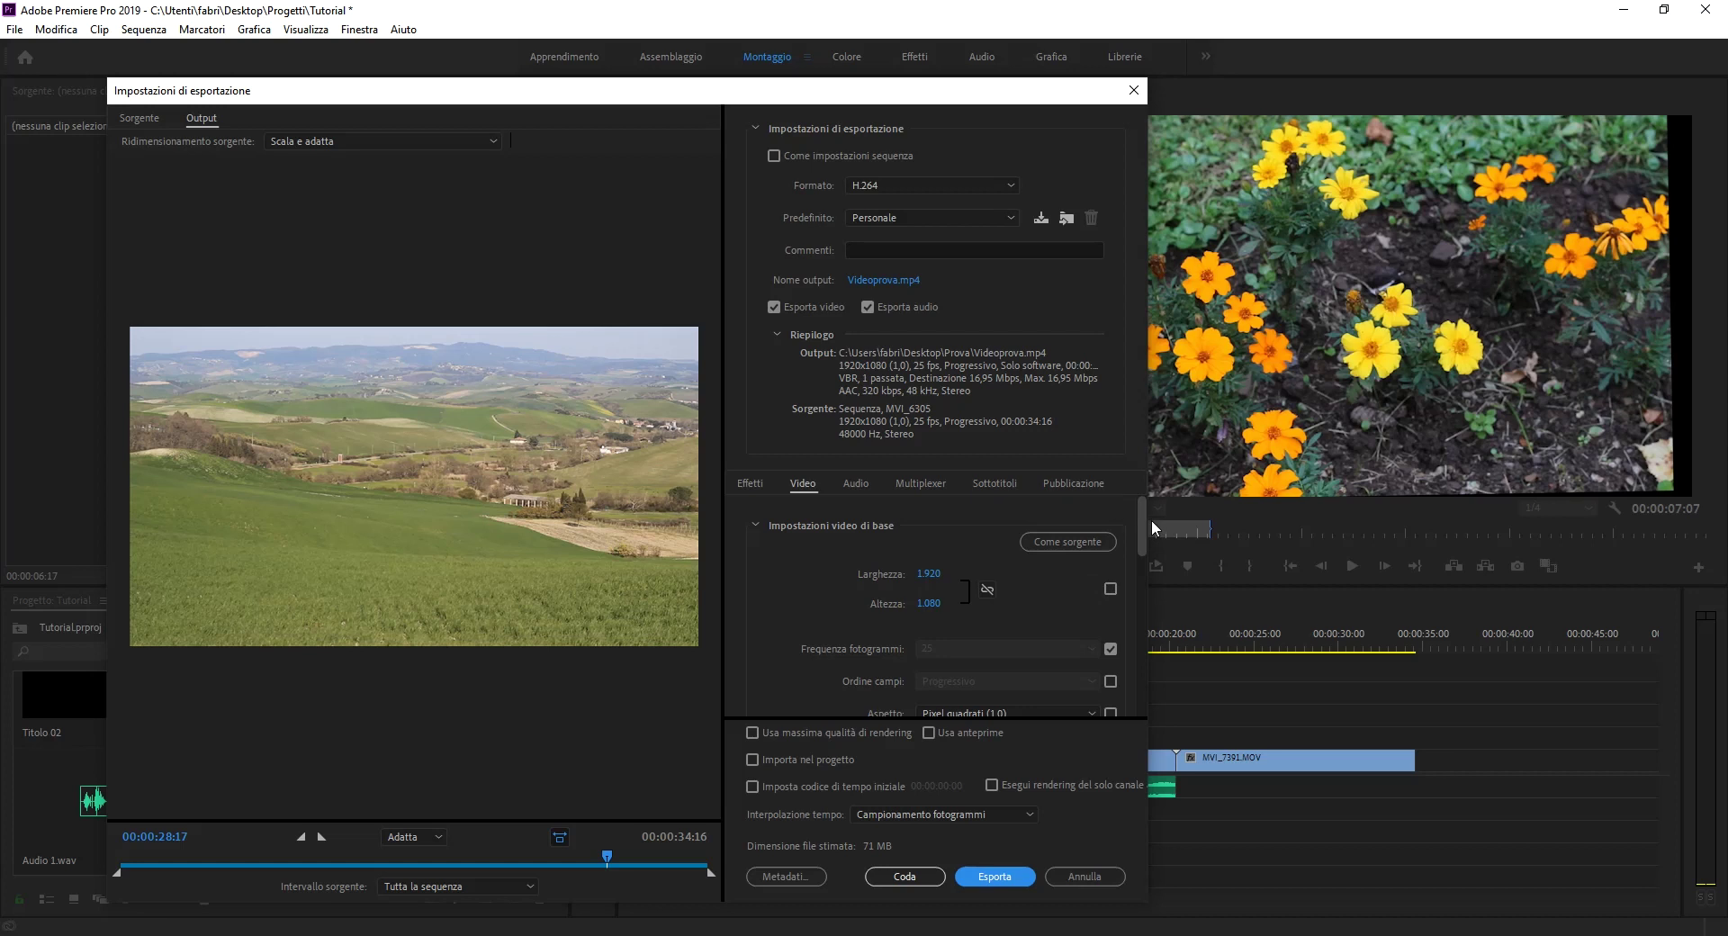
- Unlock the frame size and try a 2364 width, then restore the 1920x1080 source size
left_click(1071, 546)
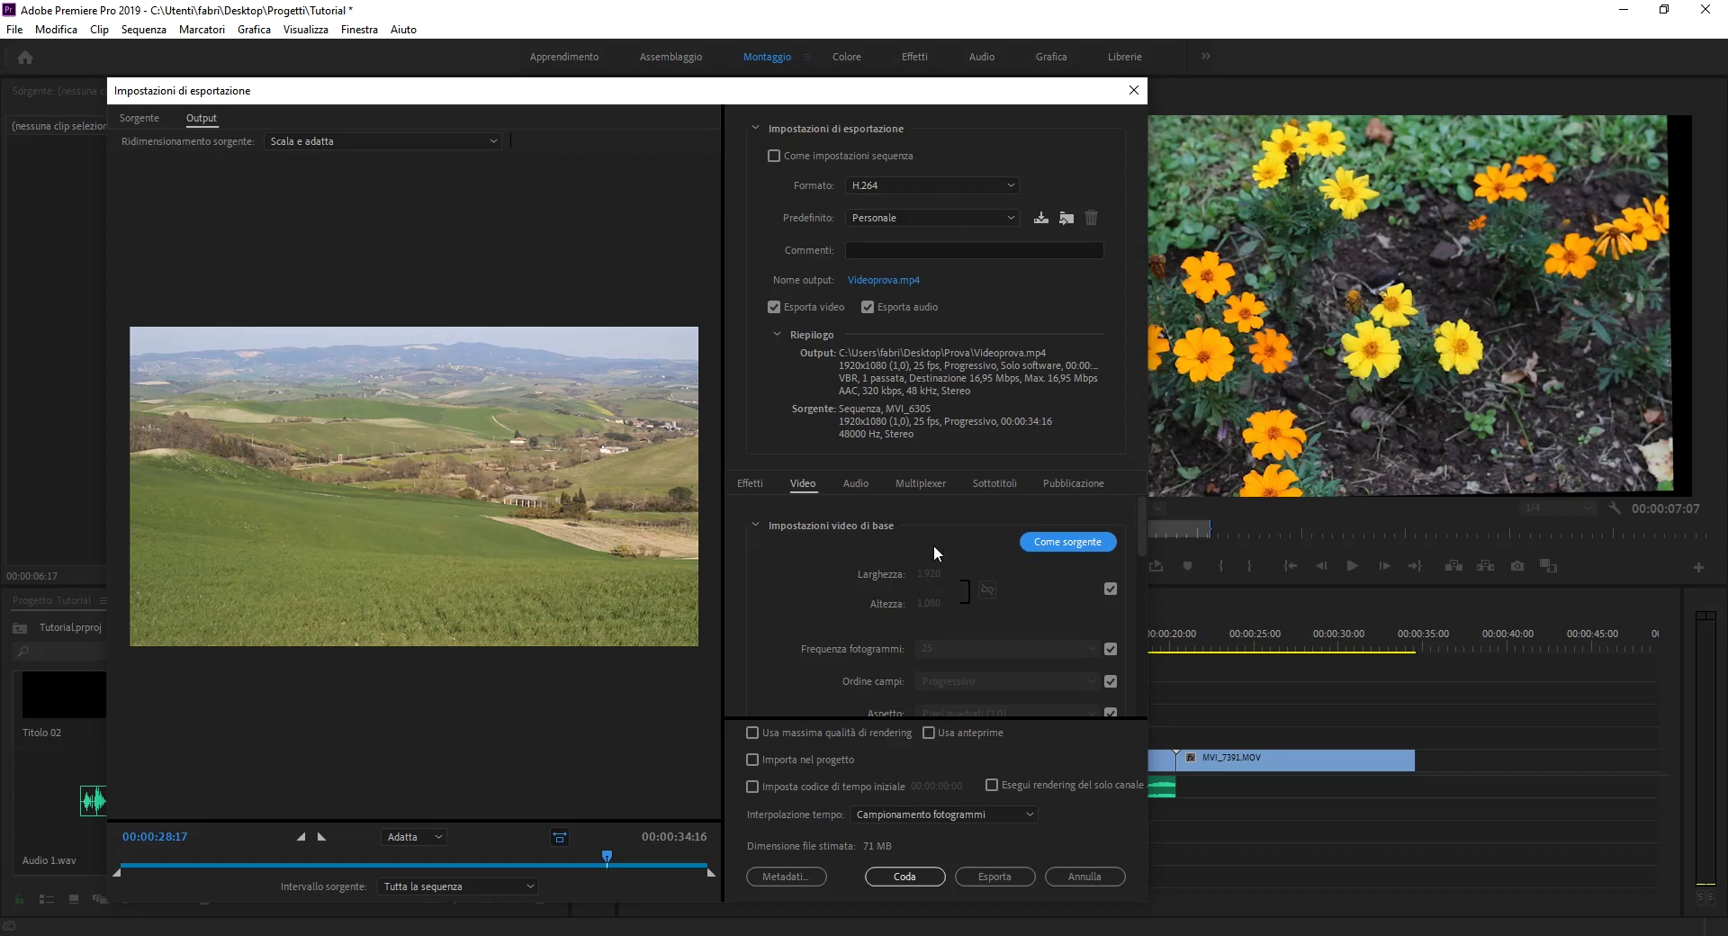
left_click(1110, 588)
left_click_drag(932, 581, 1315, 580)
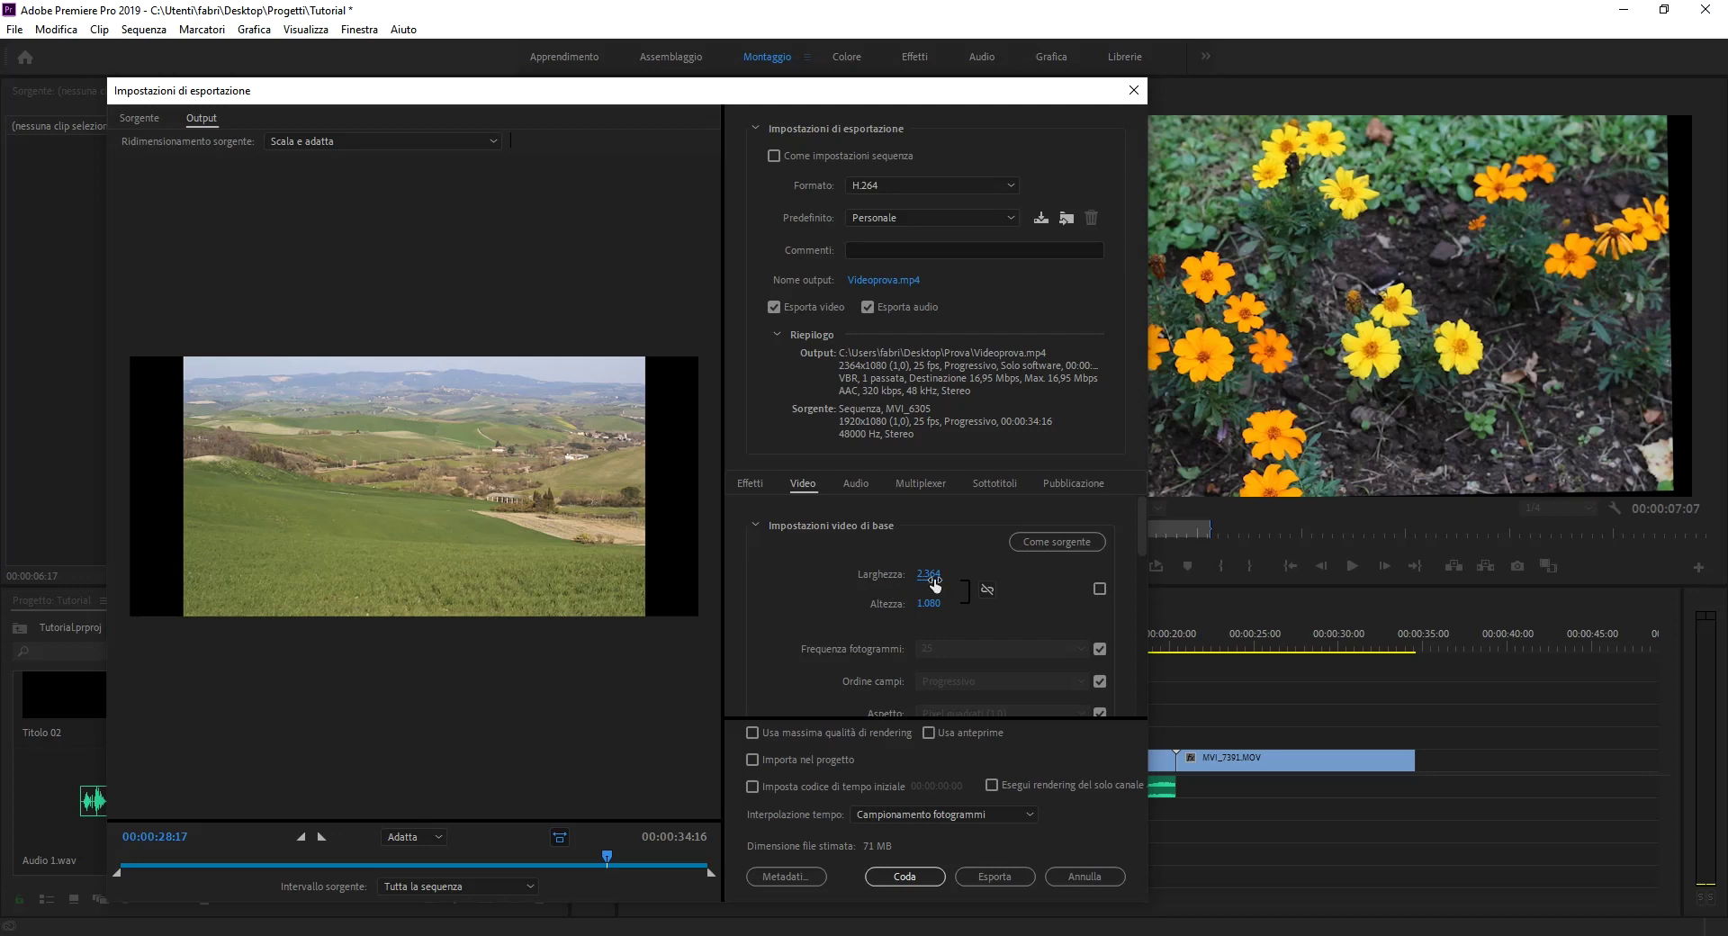
left_click(1080, 540)
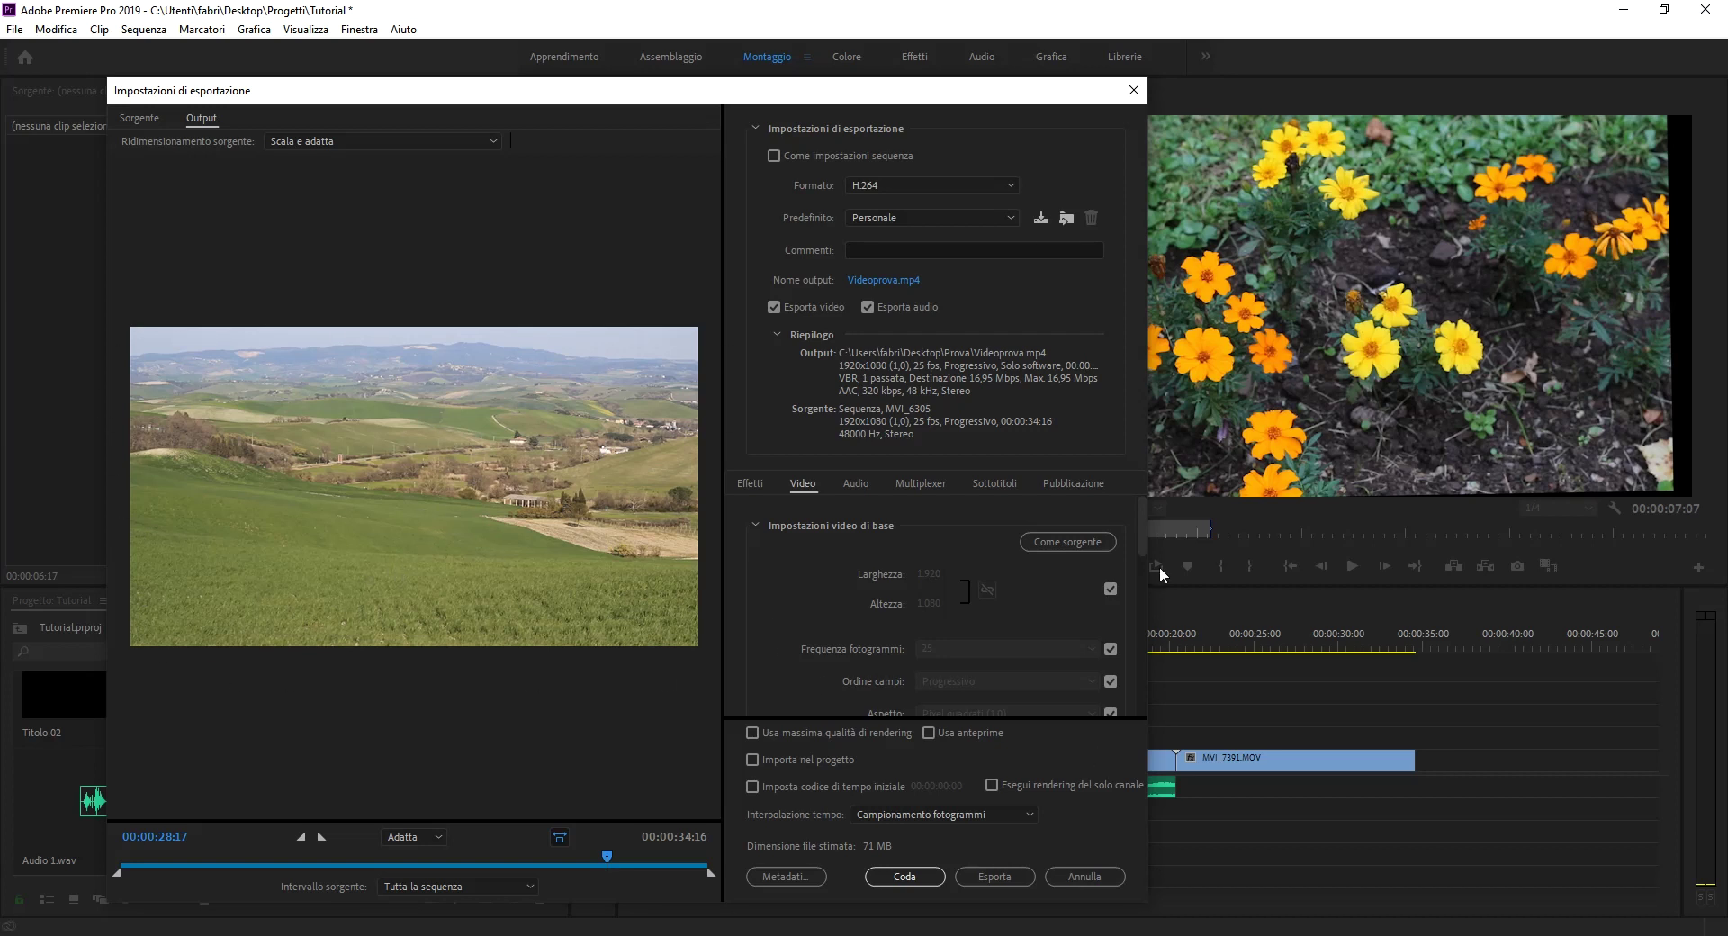
- Try the JPEG format with its sequence preset, then change the export format to AVI (PAL DV)
left_click(999, 184)
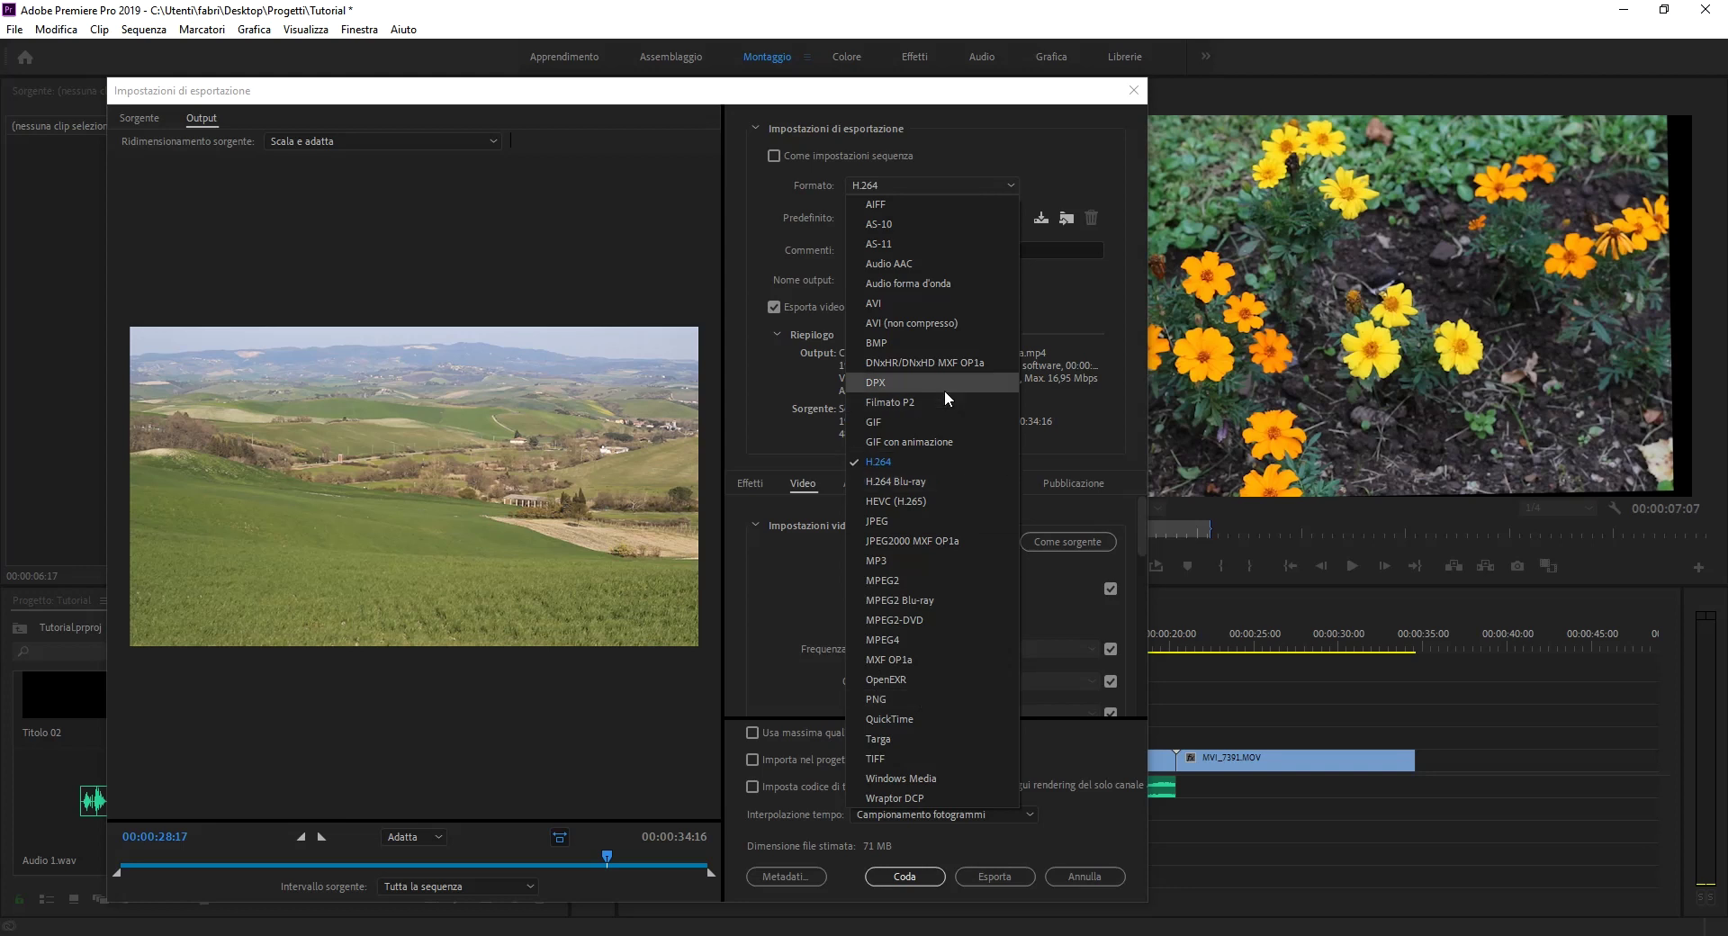
left_click(909, 521)
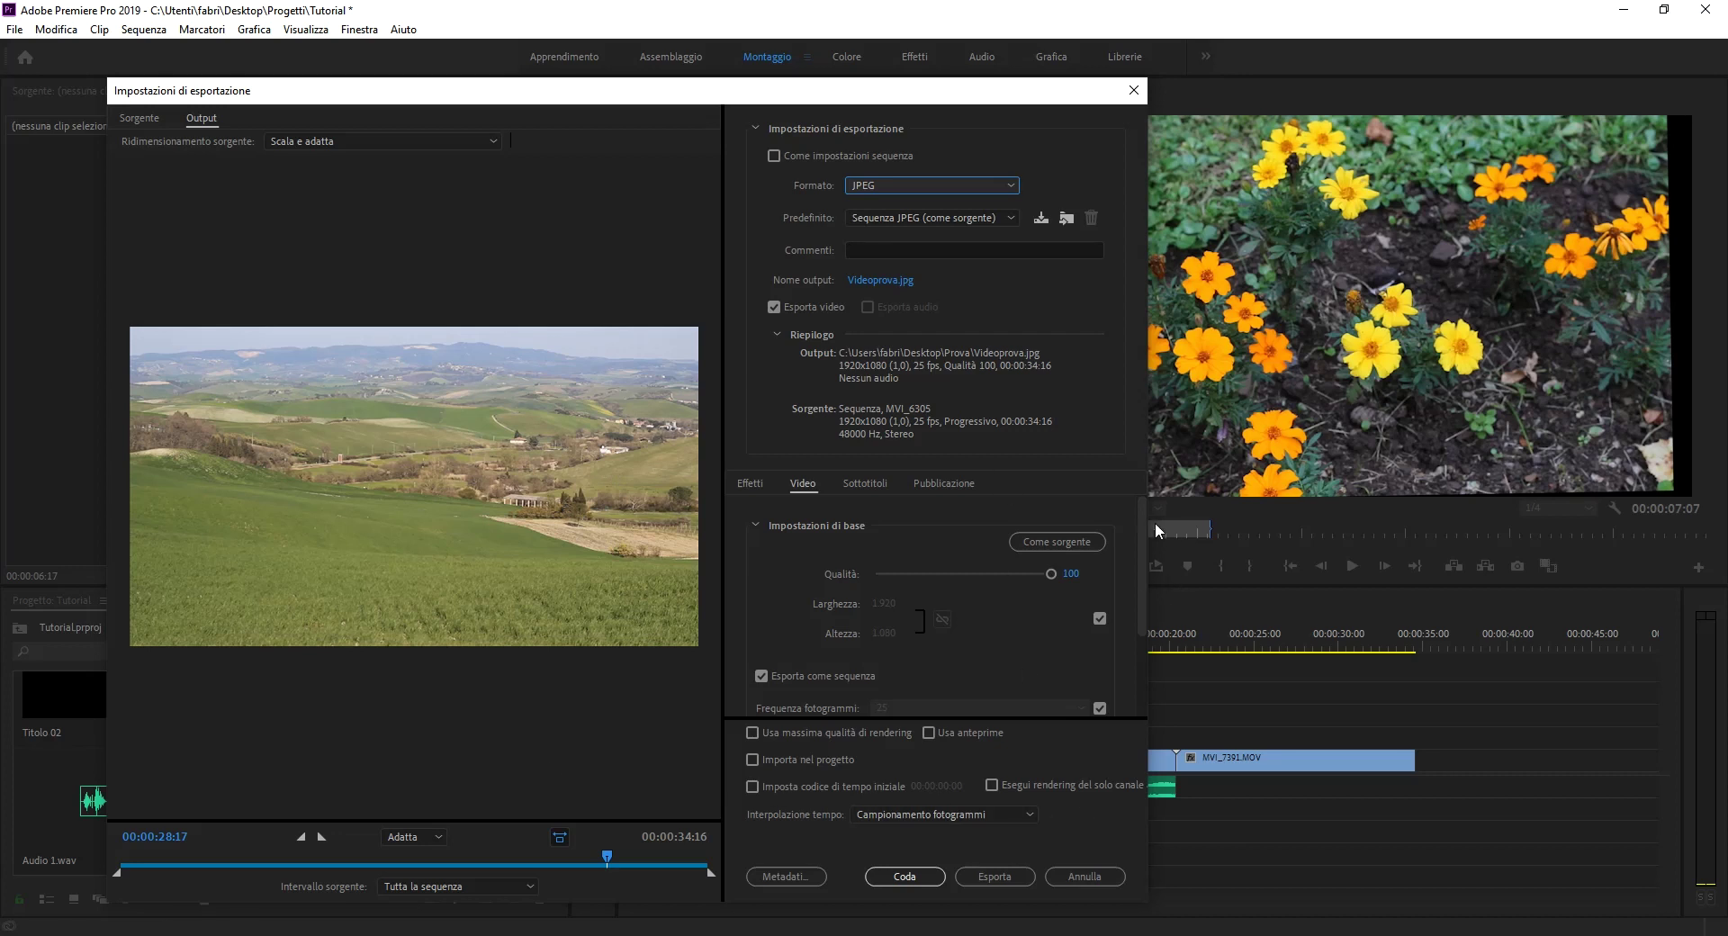
scroll(1136, 612, "down", 3)
scroll(1136, 612, "up", 3)
left_click(977, 218)
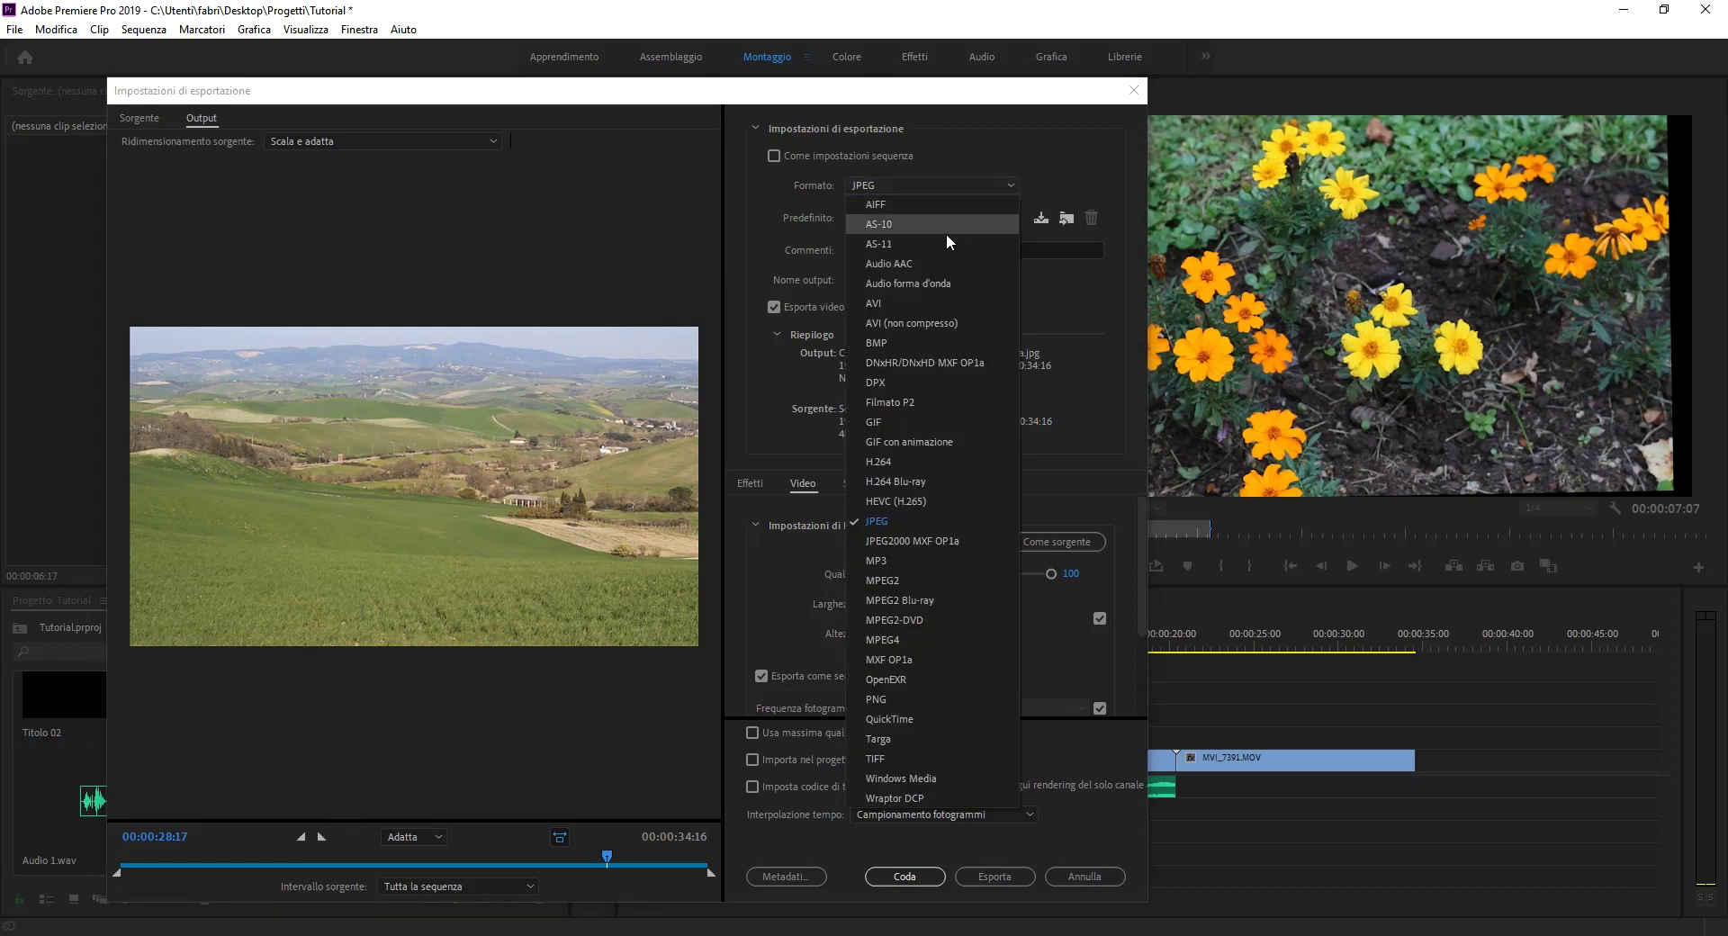
left_click(909, 305)
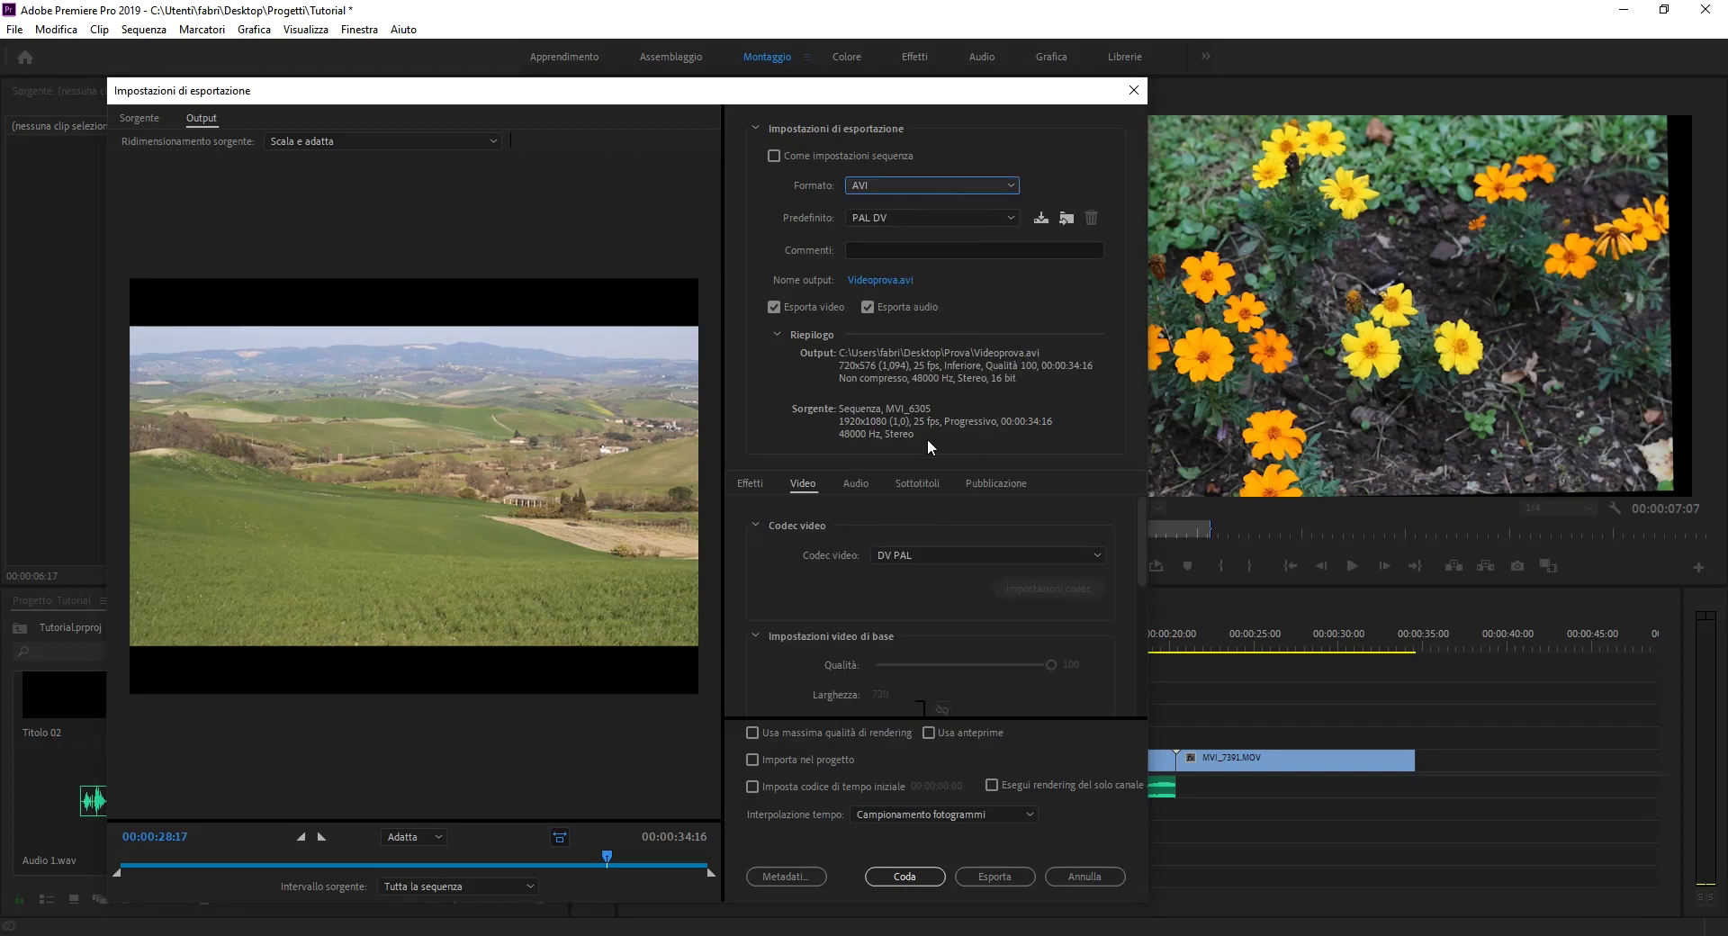
left_click(986, 187)
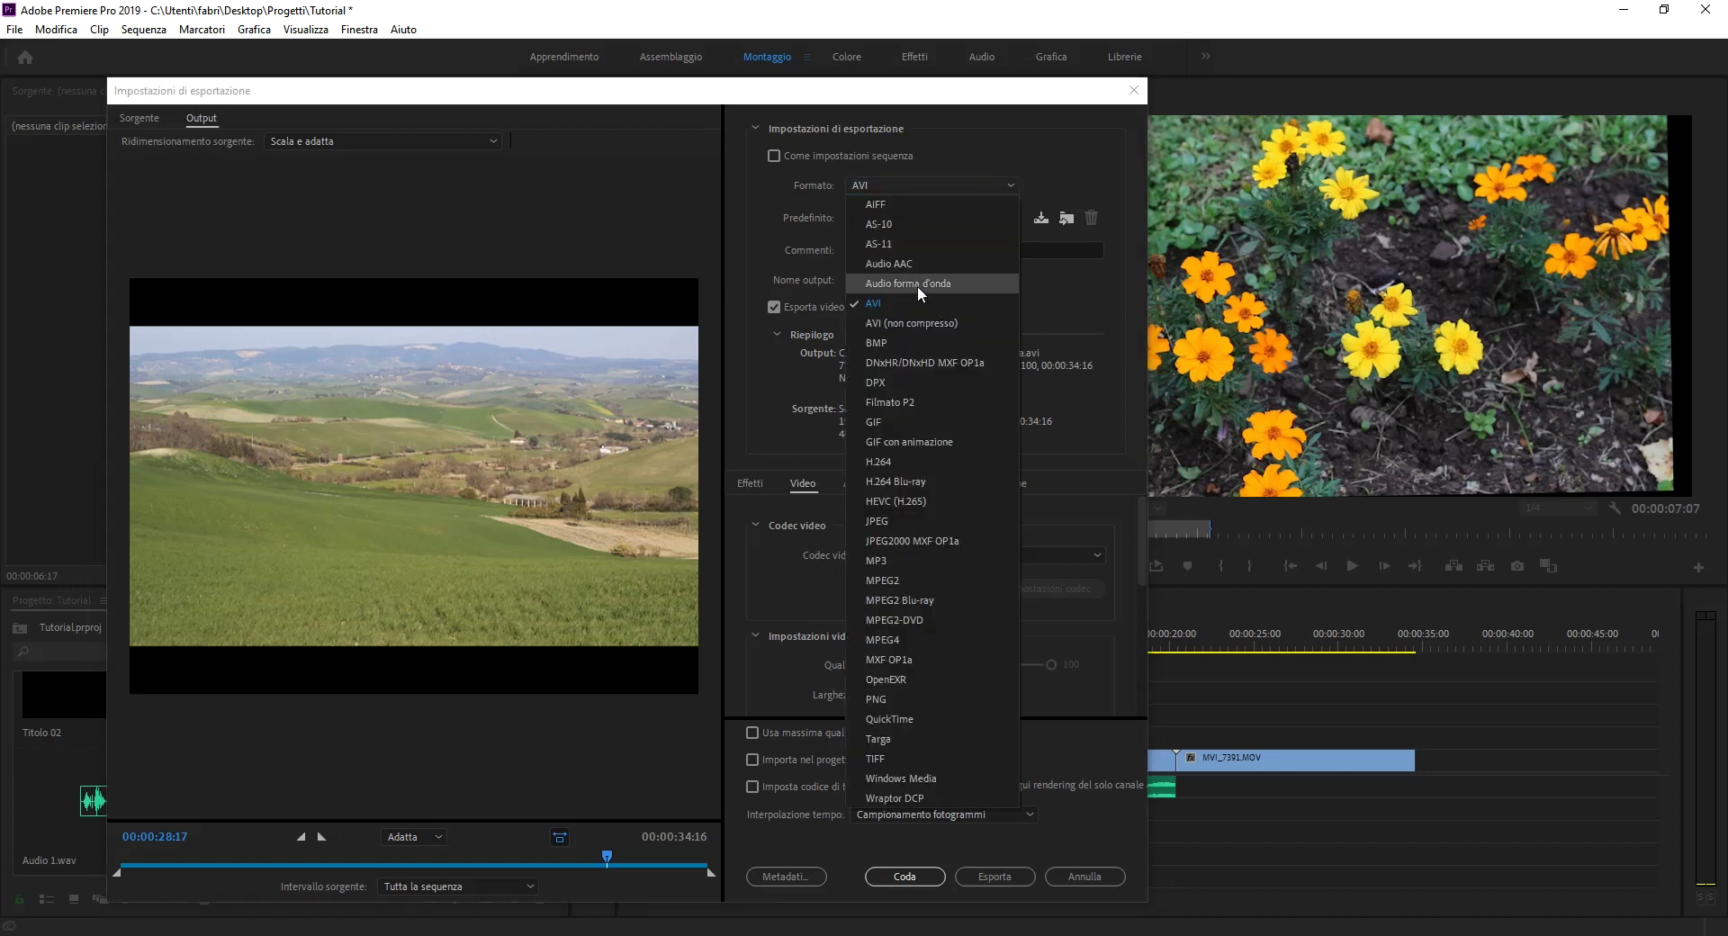
left_click(936, 581)
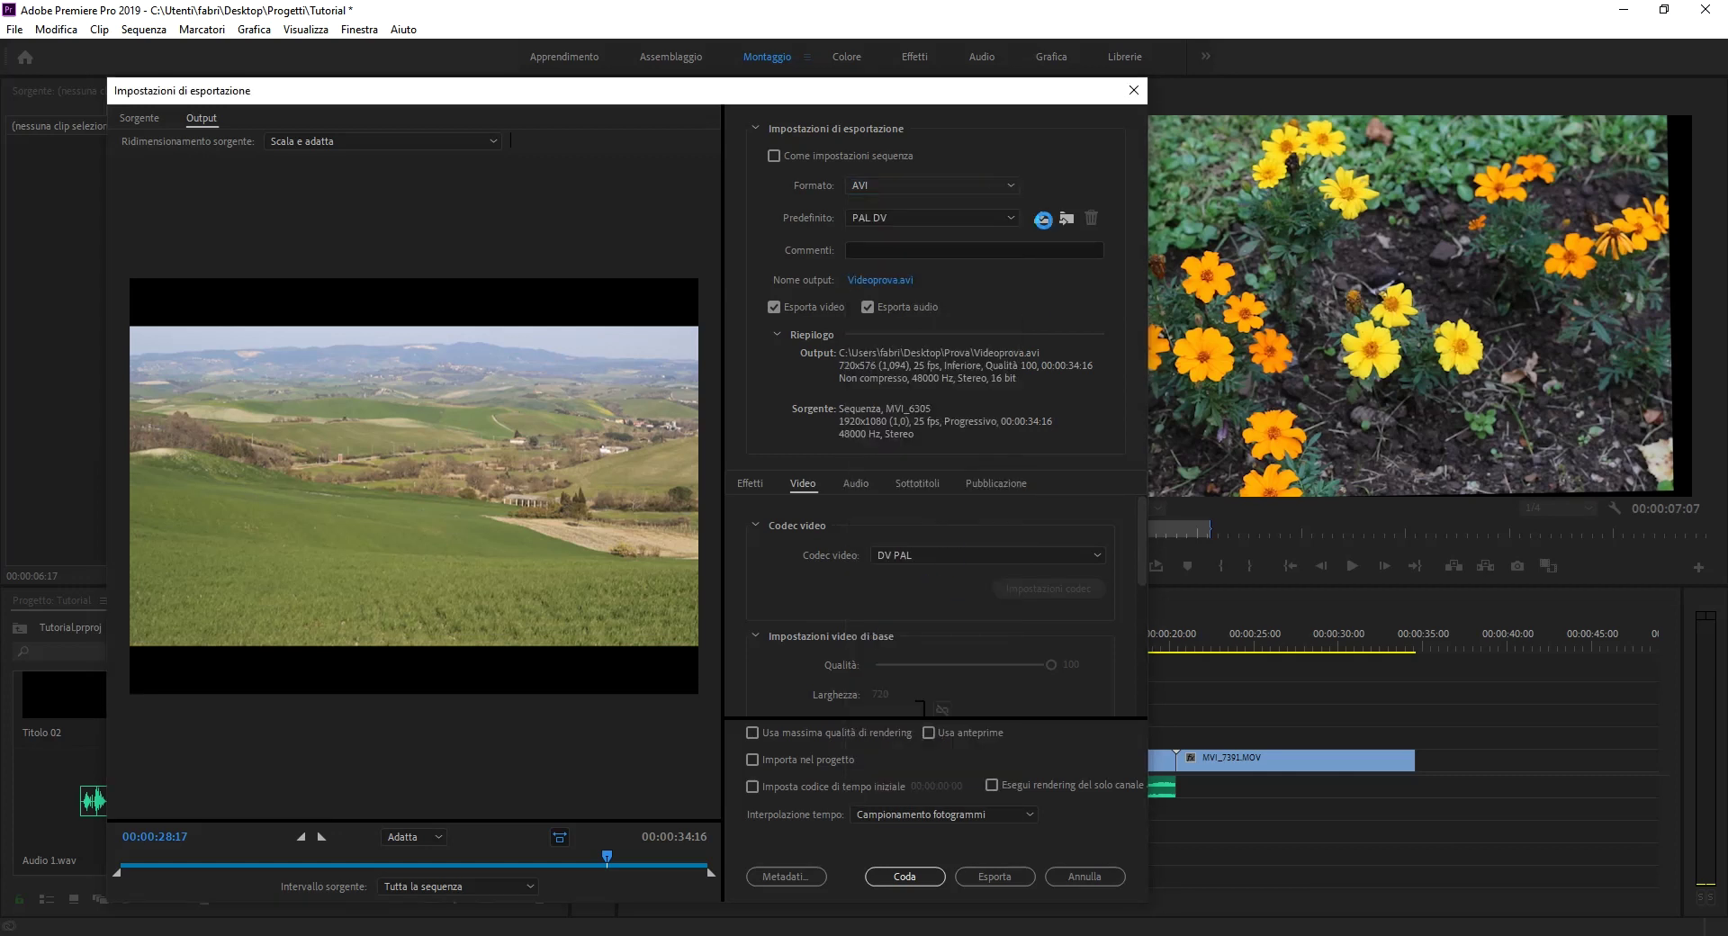
- Try QuickTime, then Audio forma d'onda with the WAV 48 kHz 16 bit preset
left_click(990, 178)
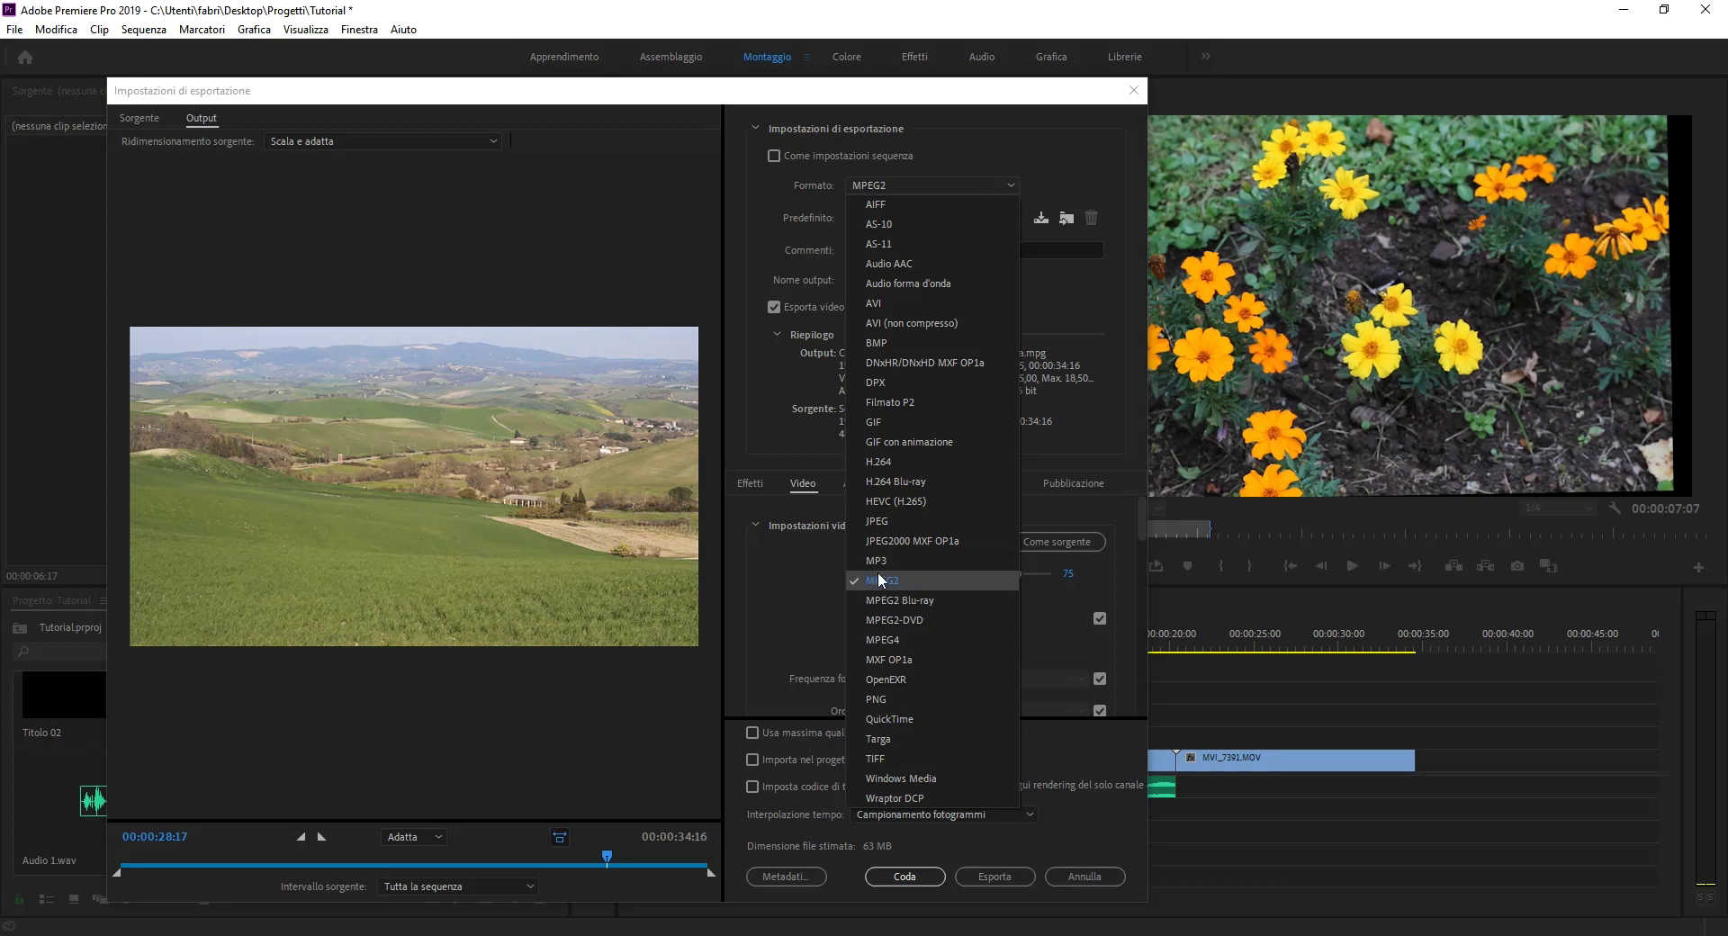
left_click(906, 719)
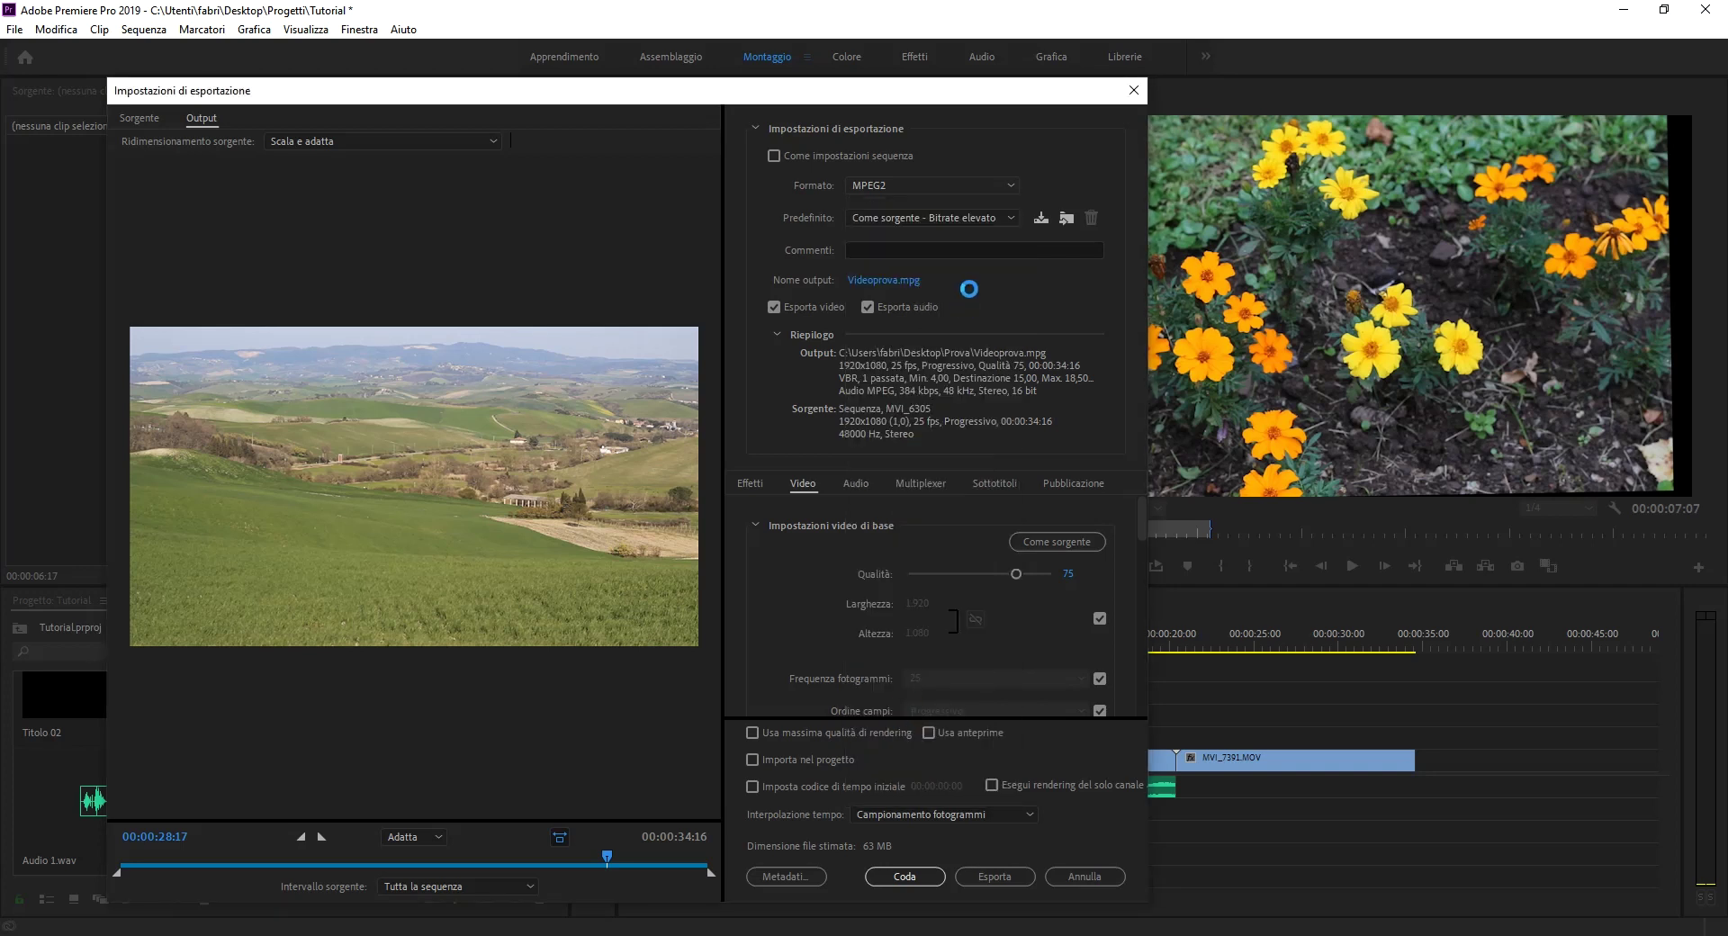
left_click(993, 185)
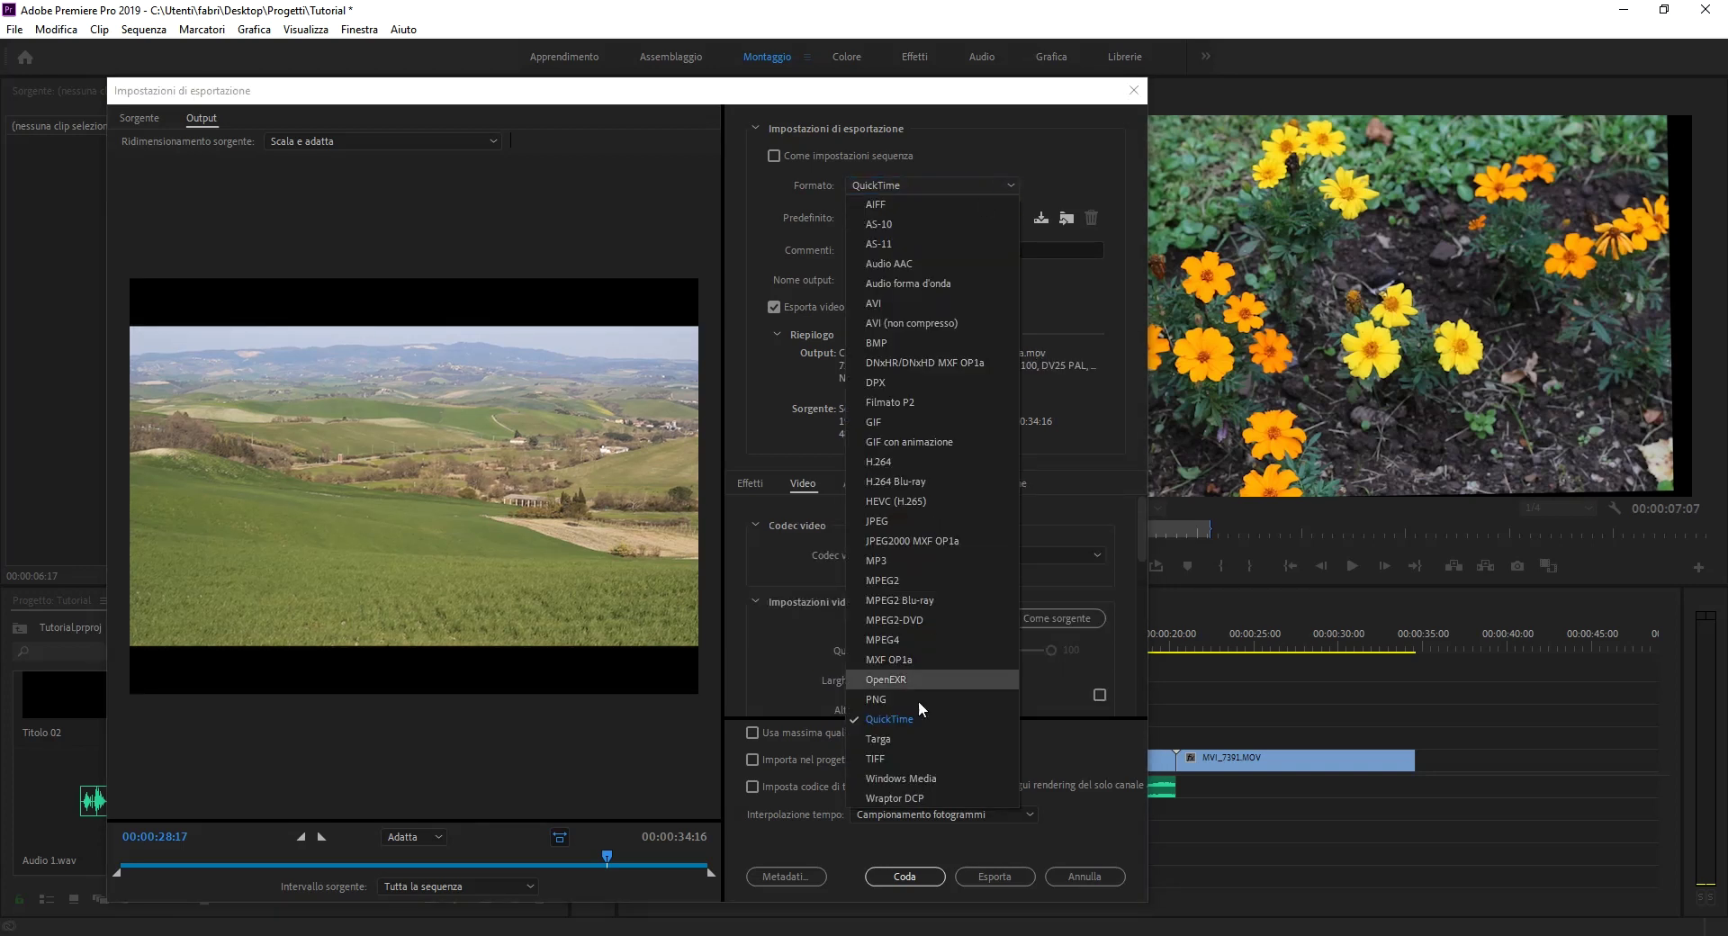
left_click(942, 285)
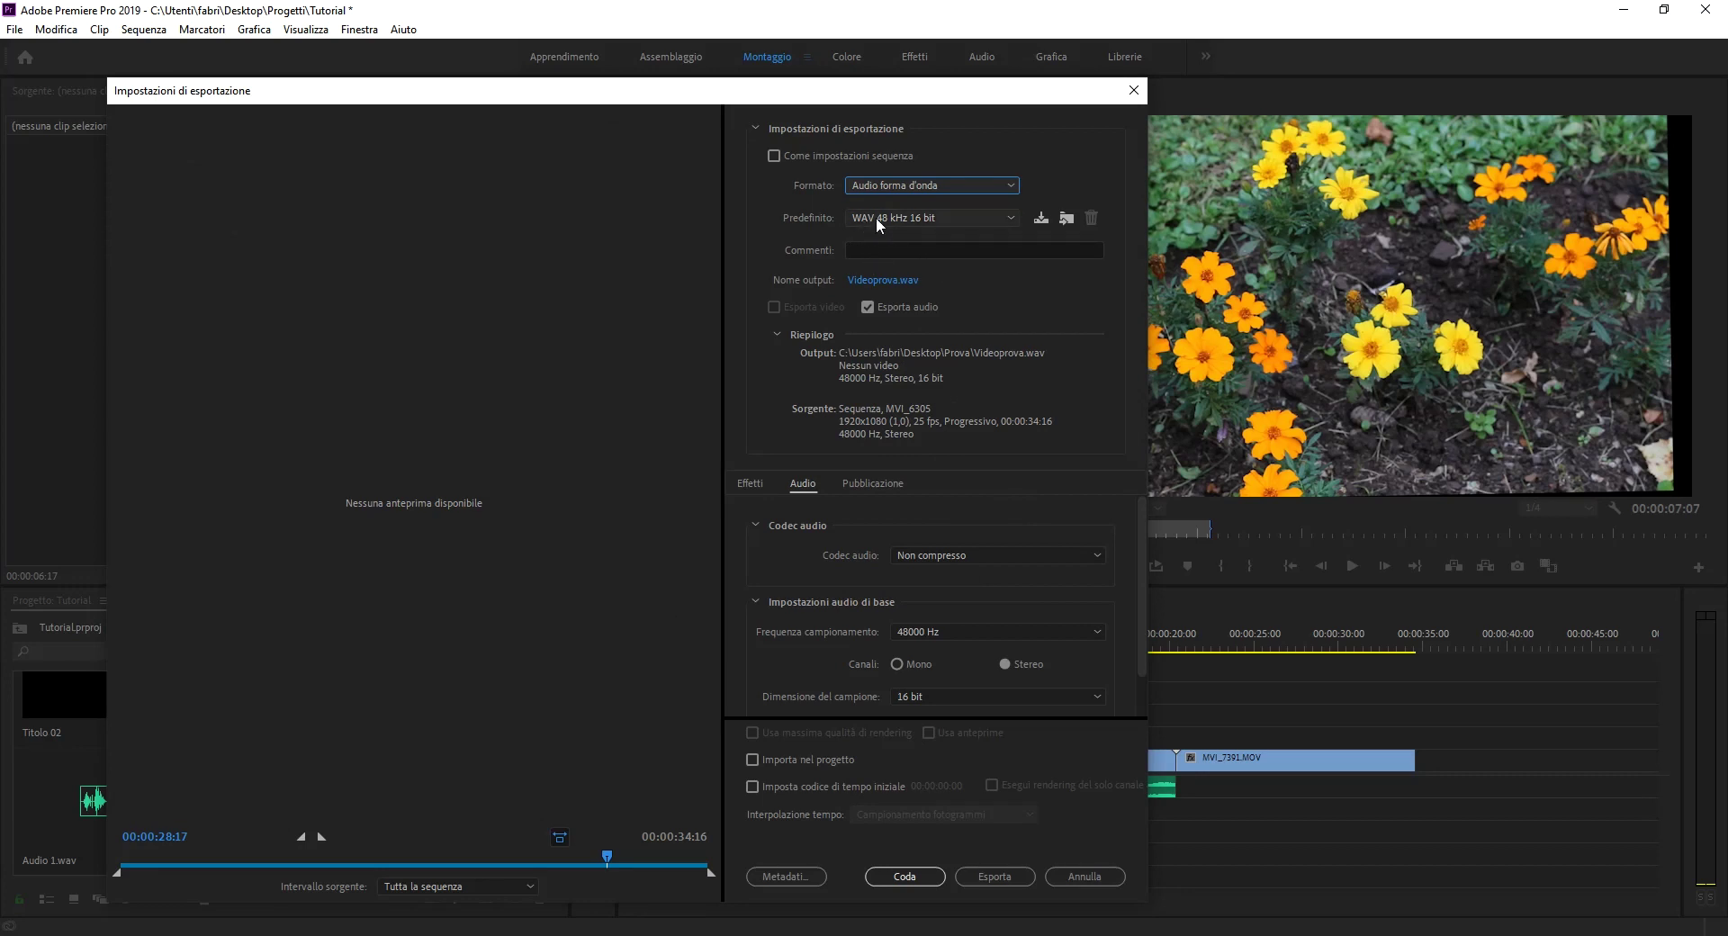
left_click(905, 216)
left_click(922, 237)
- Keep the Non compresso audio codec, then switch the format back to H.264 for Videoprova.mp4
scroll(1141, 554, "down", 1)
left_click(1086, 531)
left_click(1082, 531)
scroll(1138, 580, "down", 1)
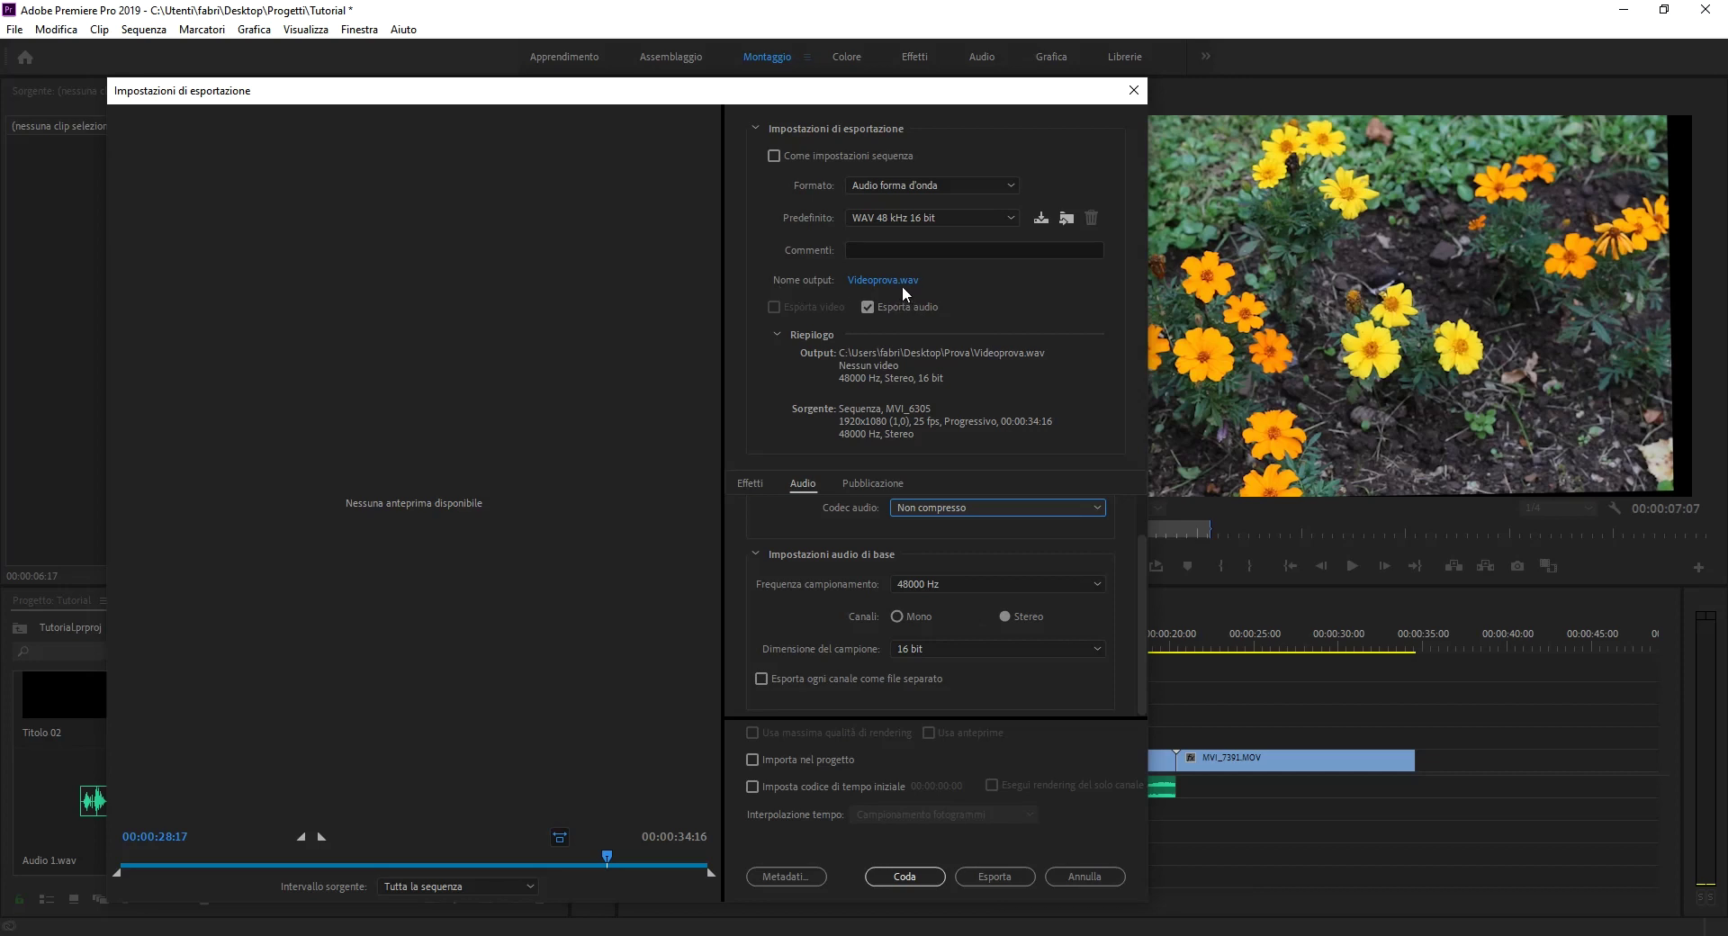
left_click(931, 185)
left_click(914, 462)
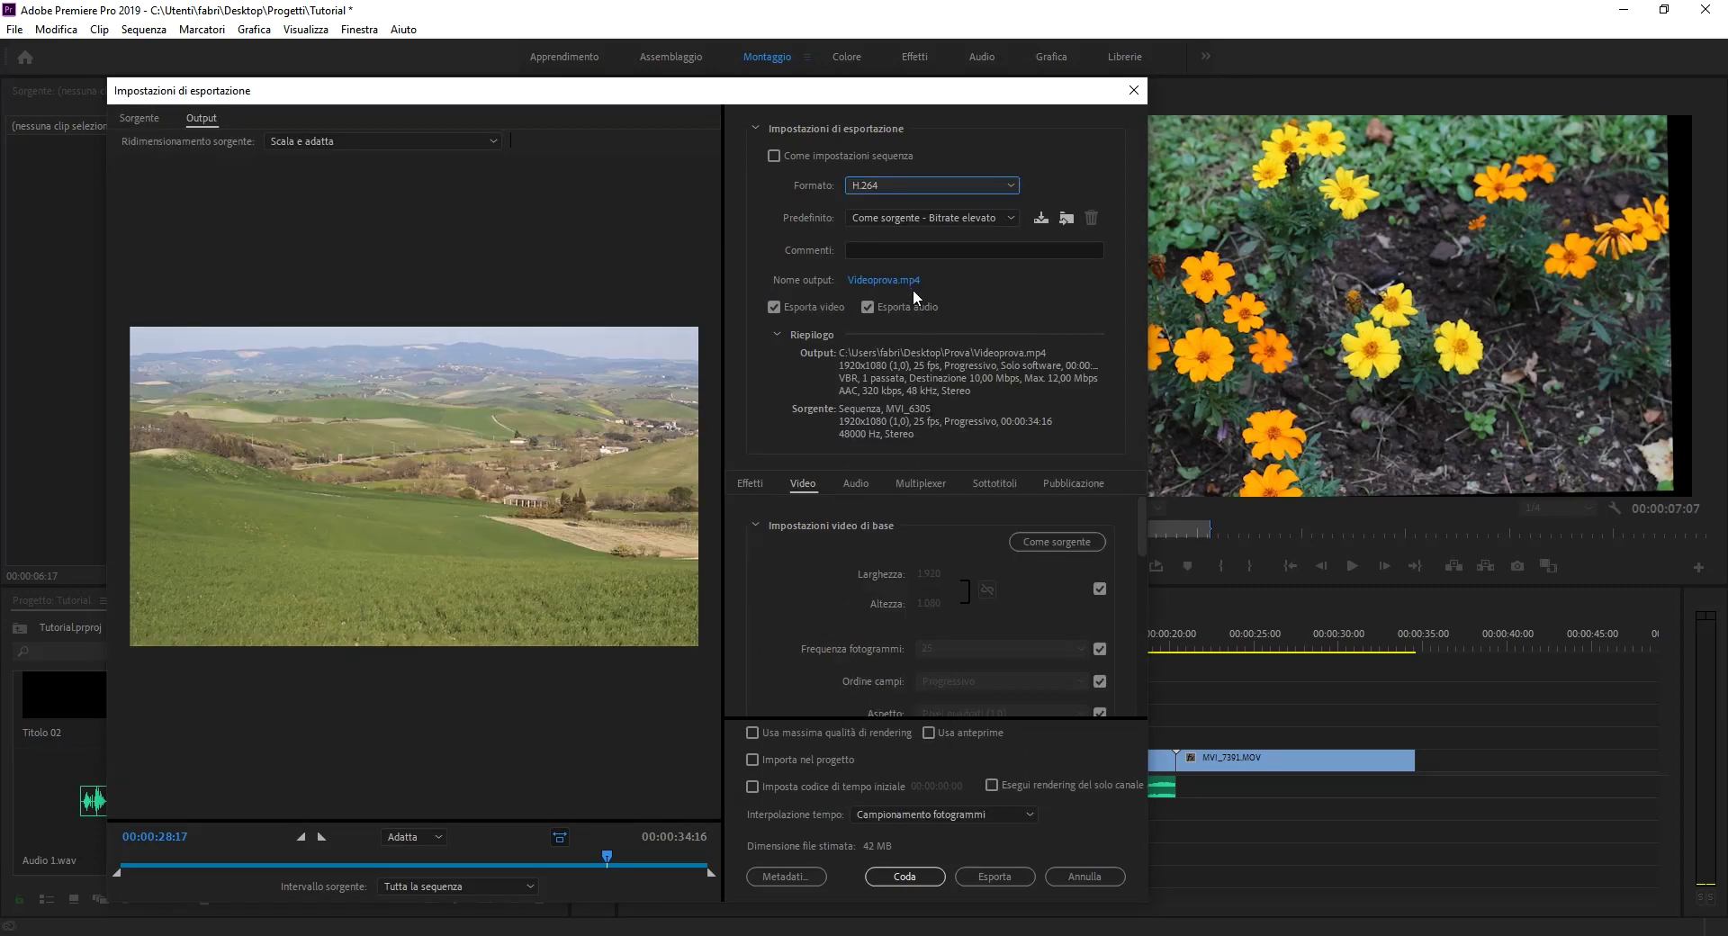
left_click(995, 183)
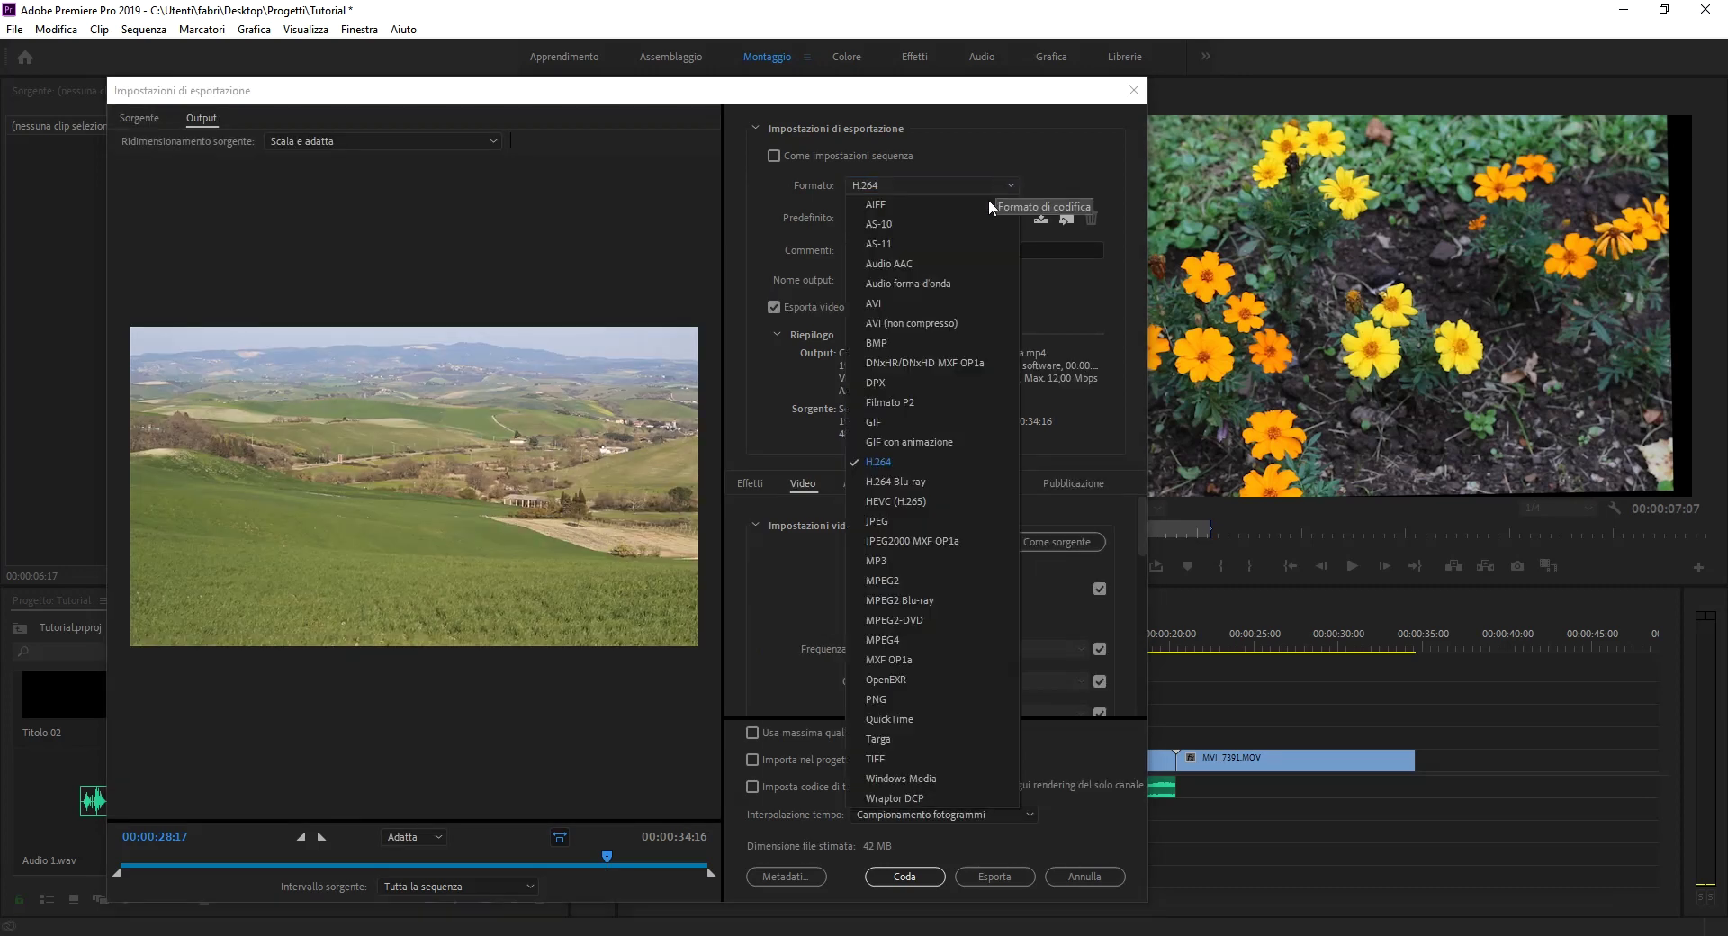
left_click(919, 718)
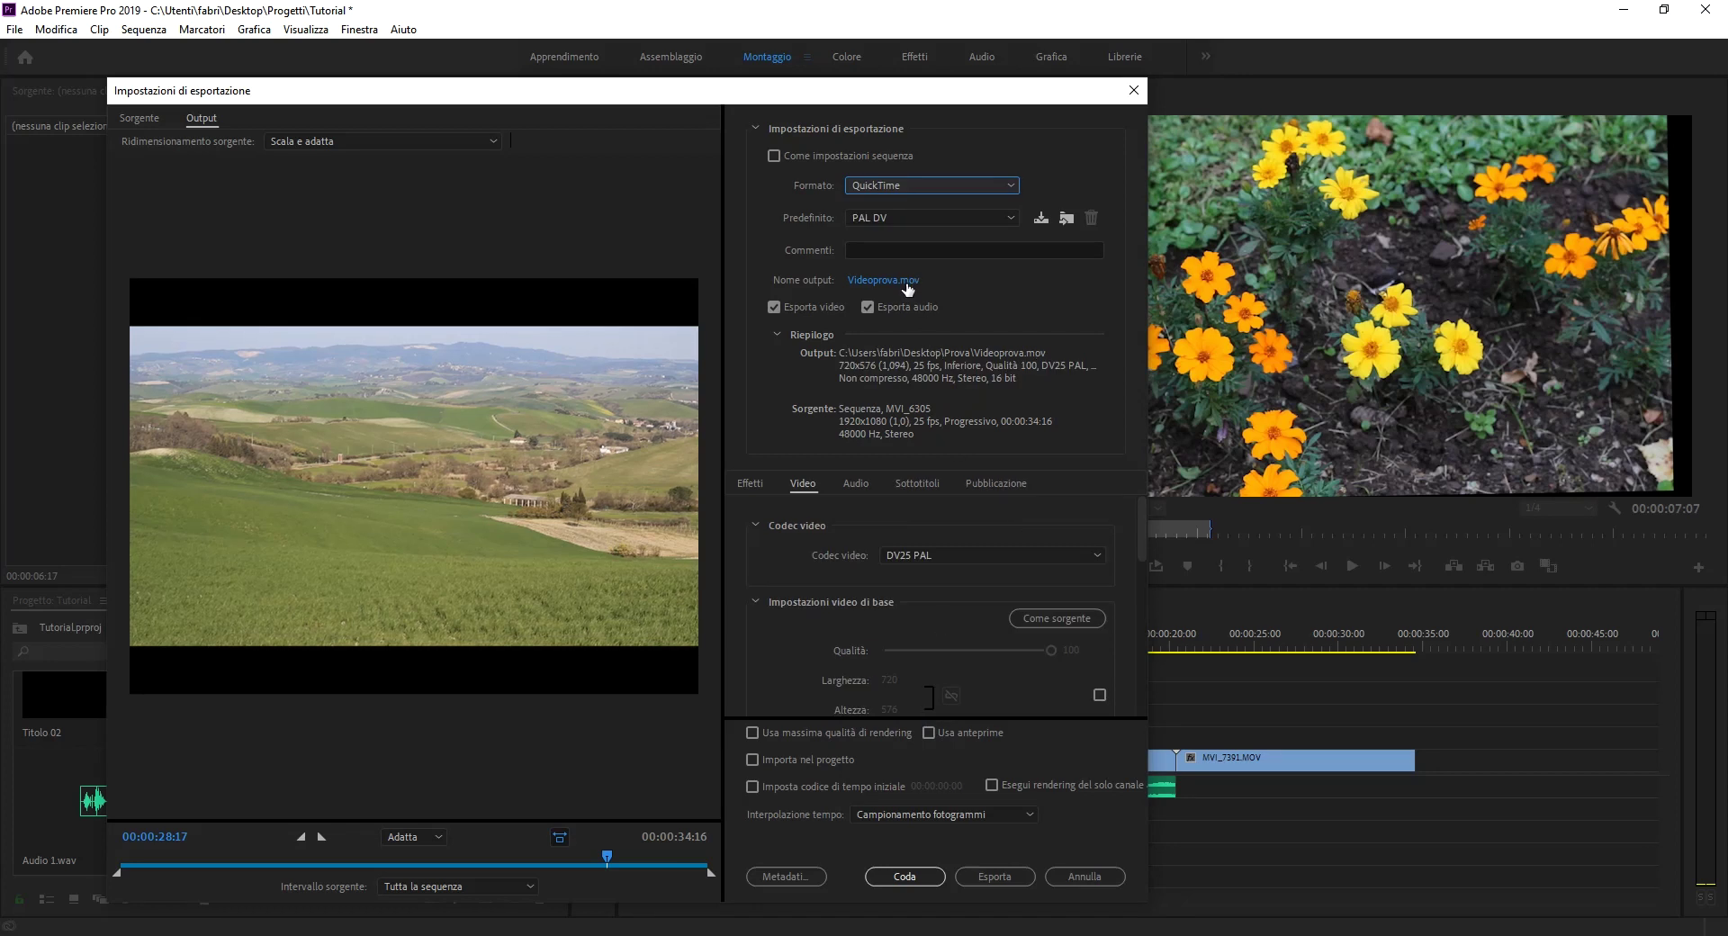
left_click(993, 187)
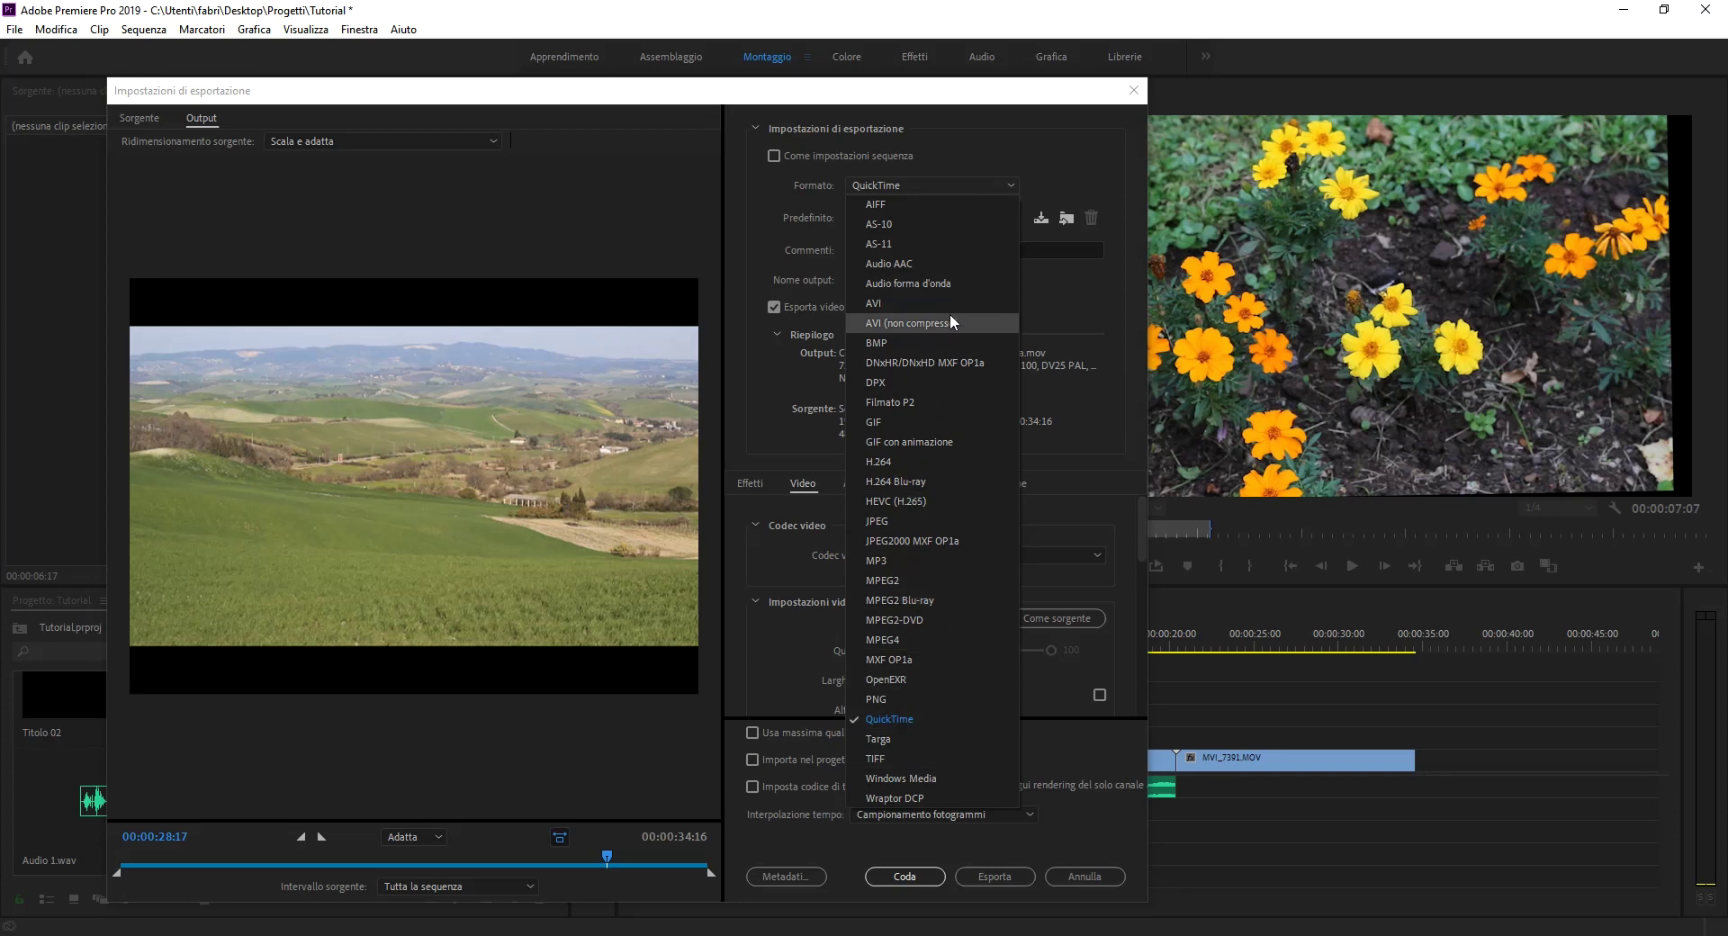
left_click(926, 464)
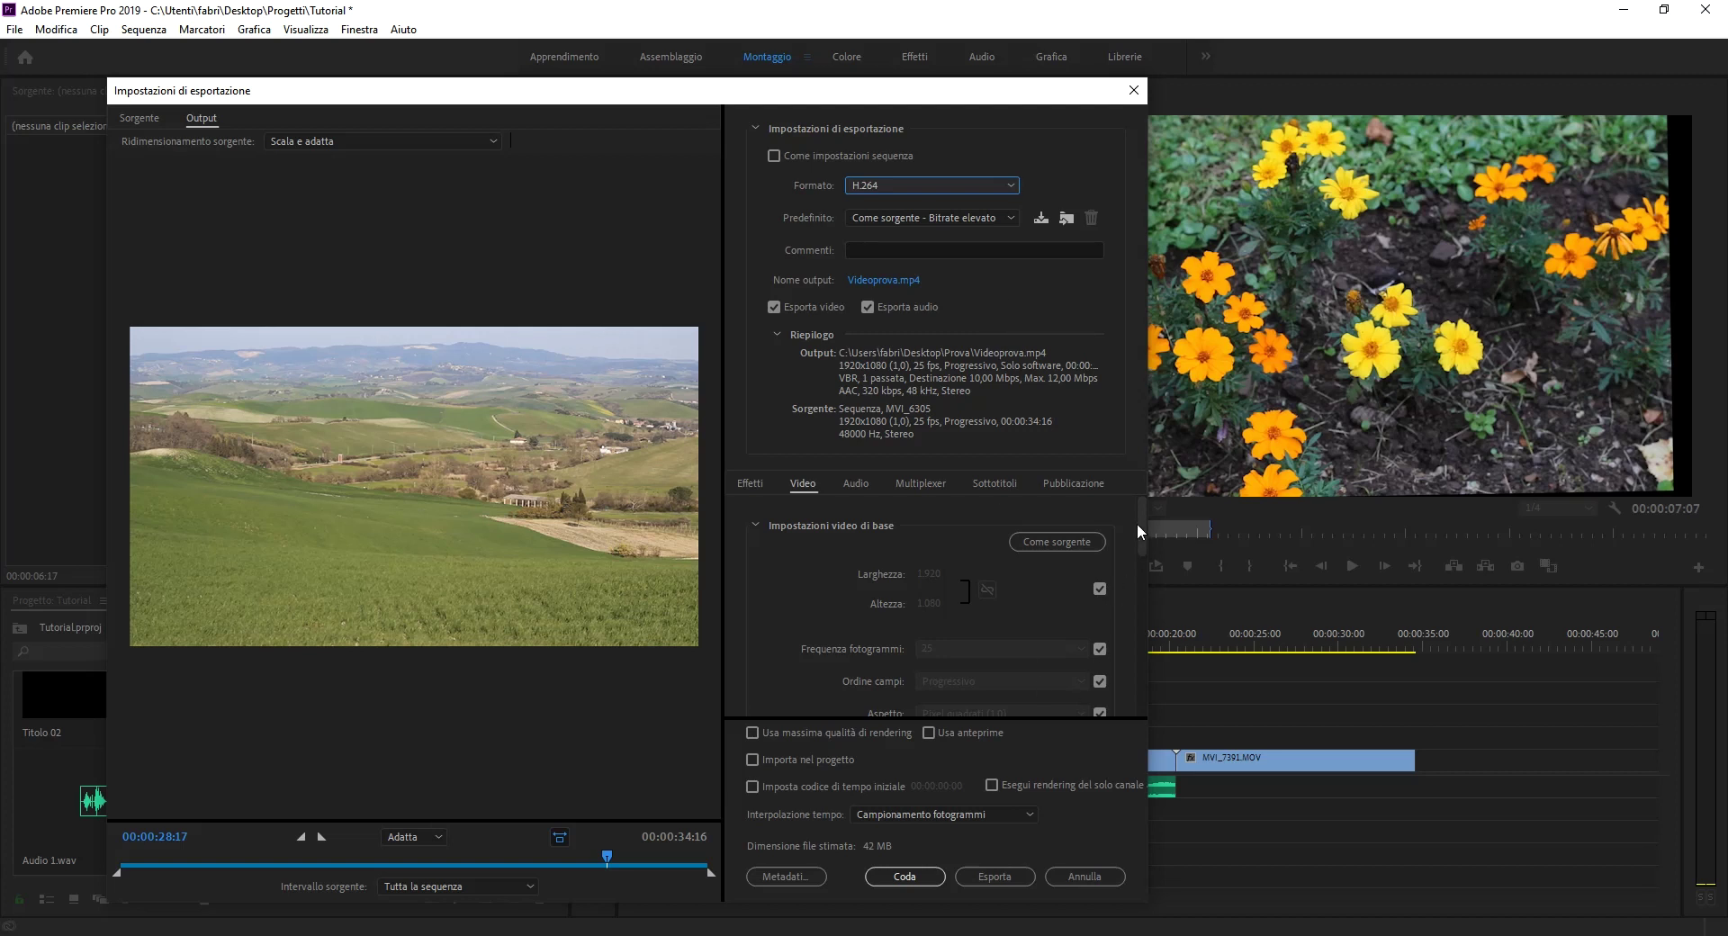
scroll(1140, 576, "down", 5)
scroll(1143, 585, "up", 3)
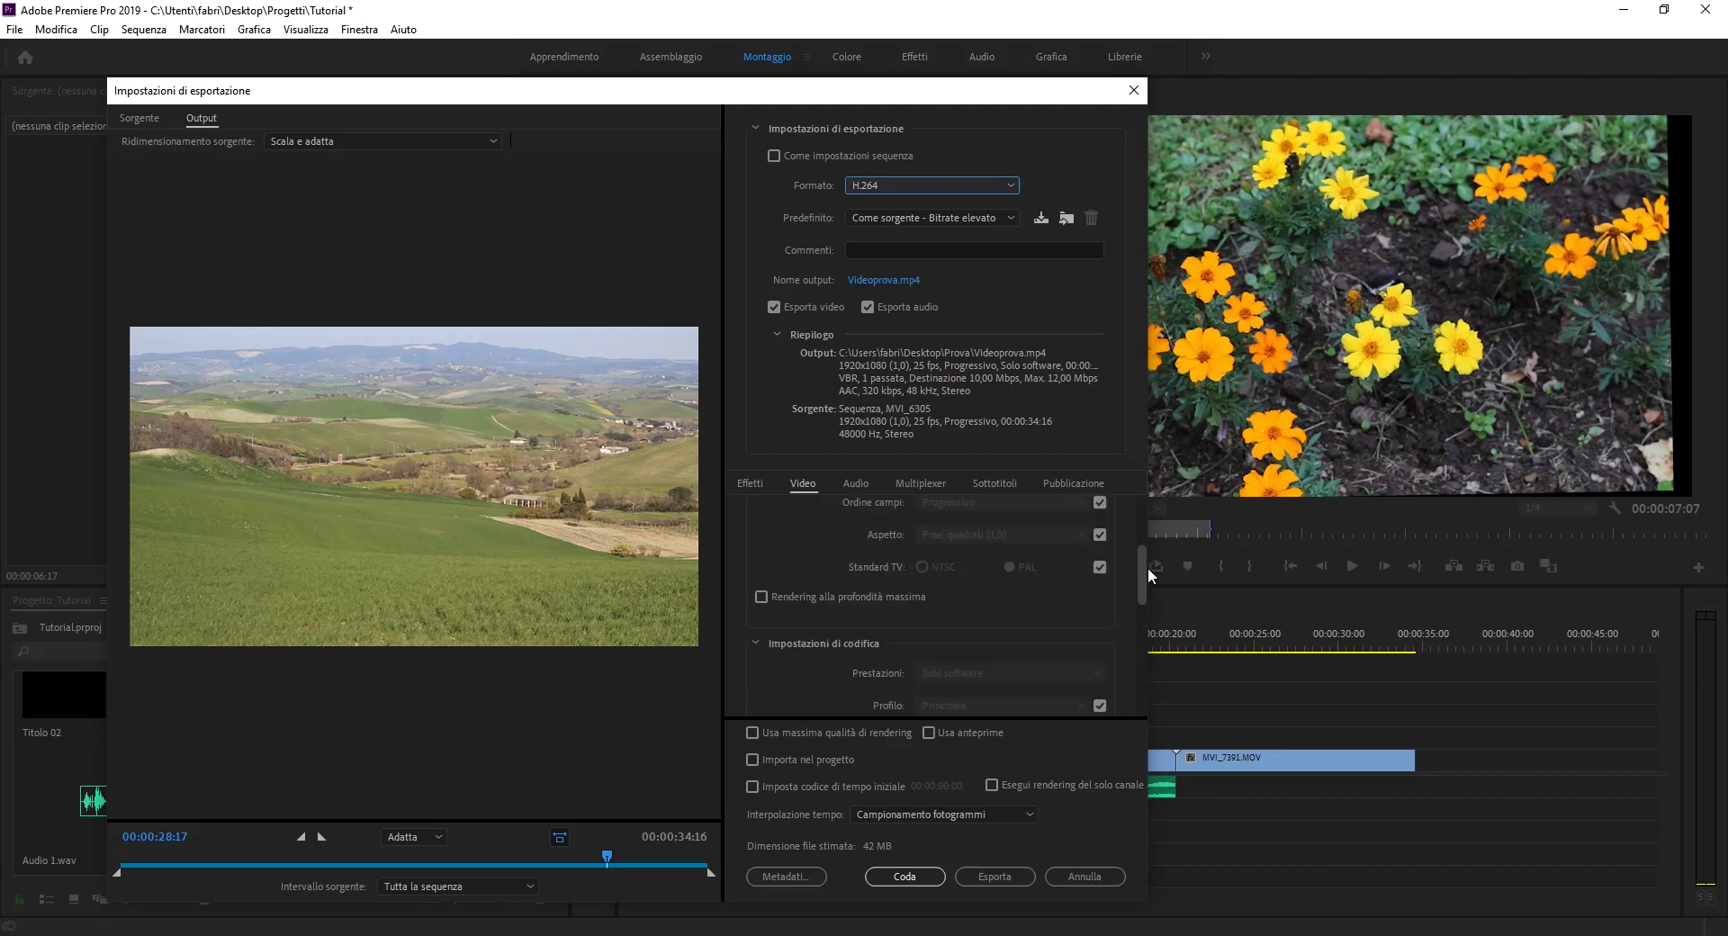
left_click(857, 484)
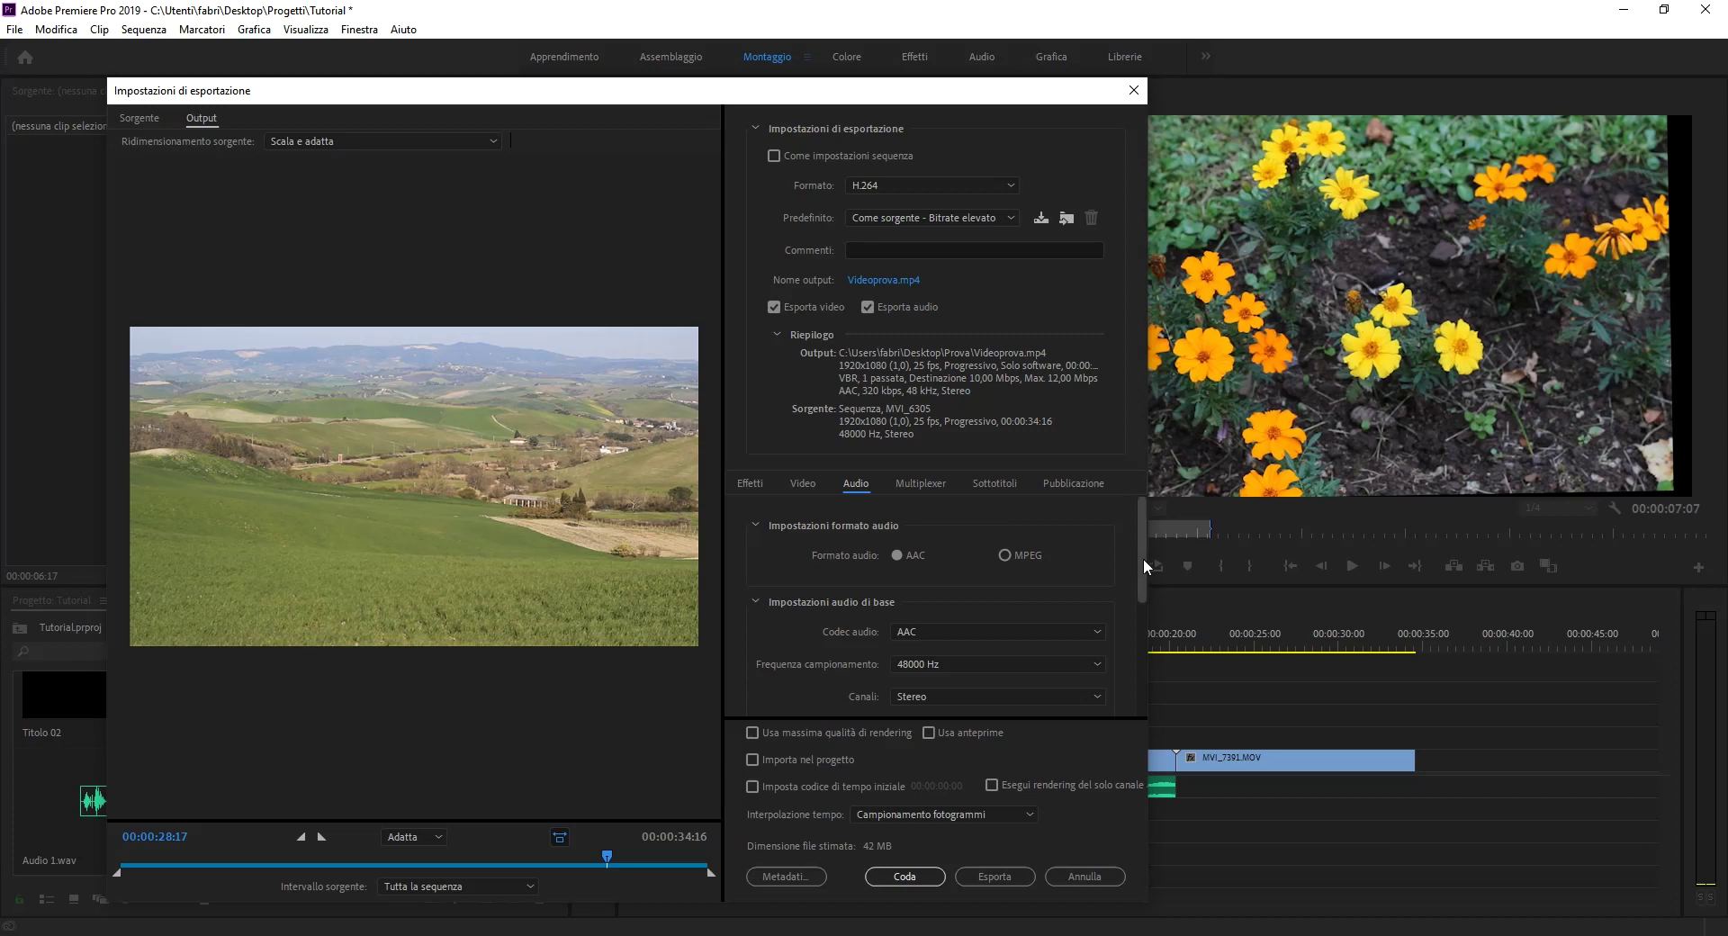
scroll(1143, 558, "down", 1)
left_click_drag(1135, 544, 1132, 599)
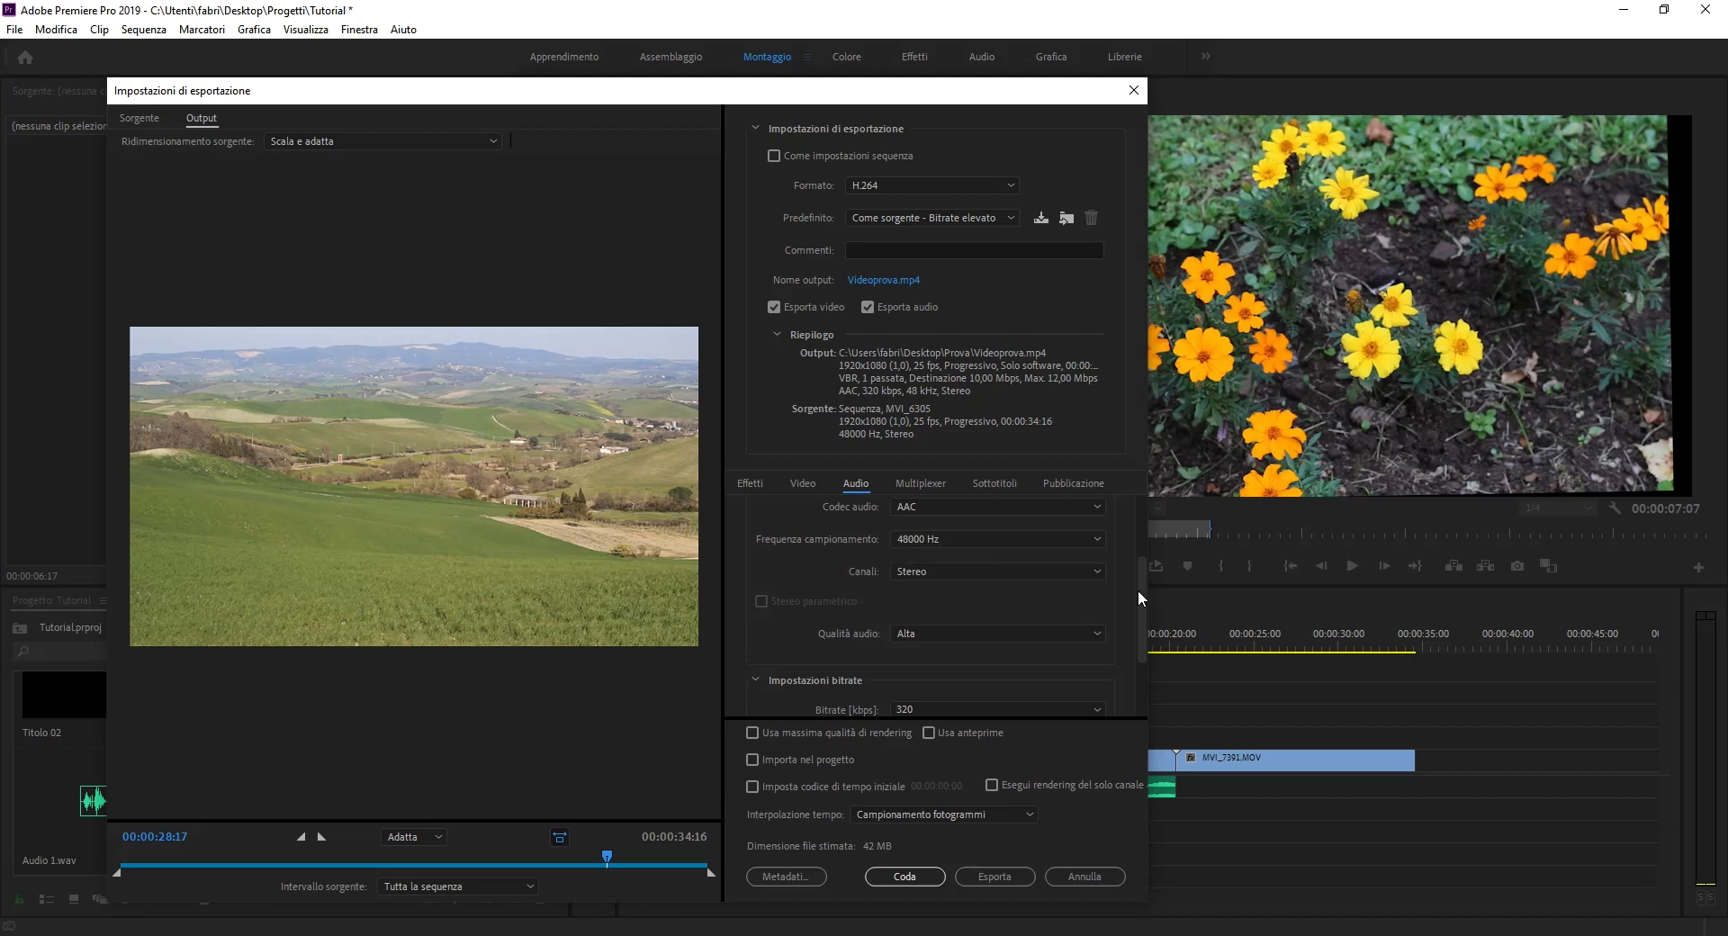
left_click_drag(1139, 592, 1141, 628)
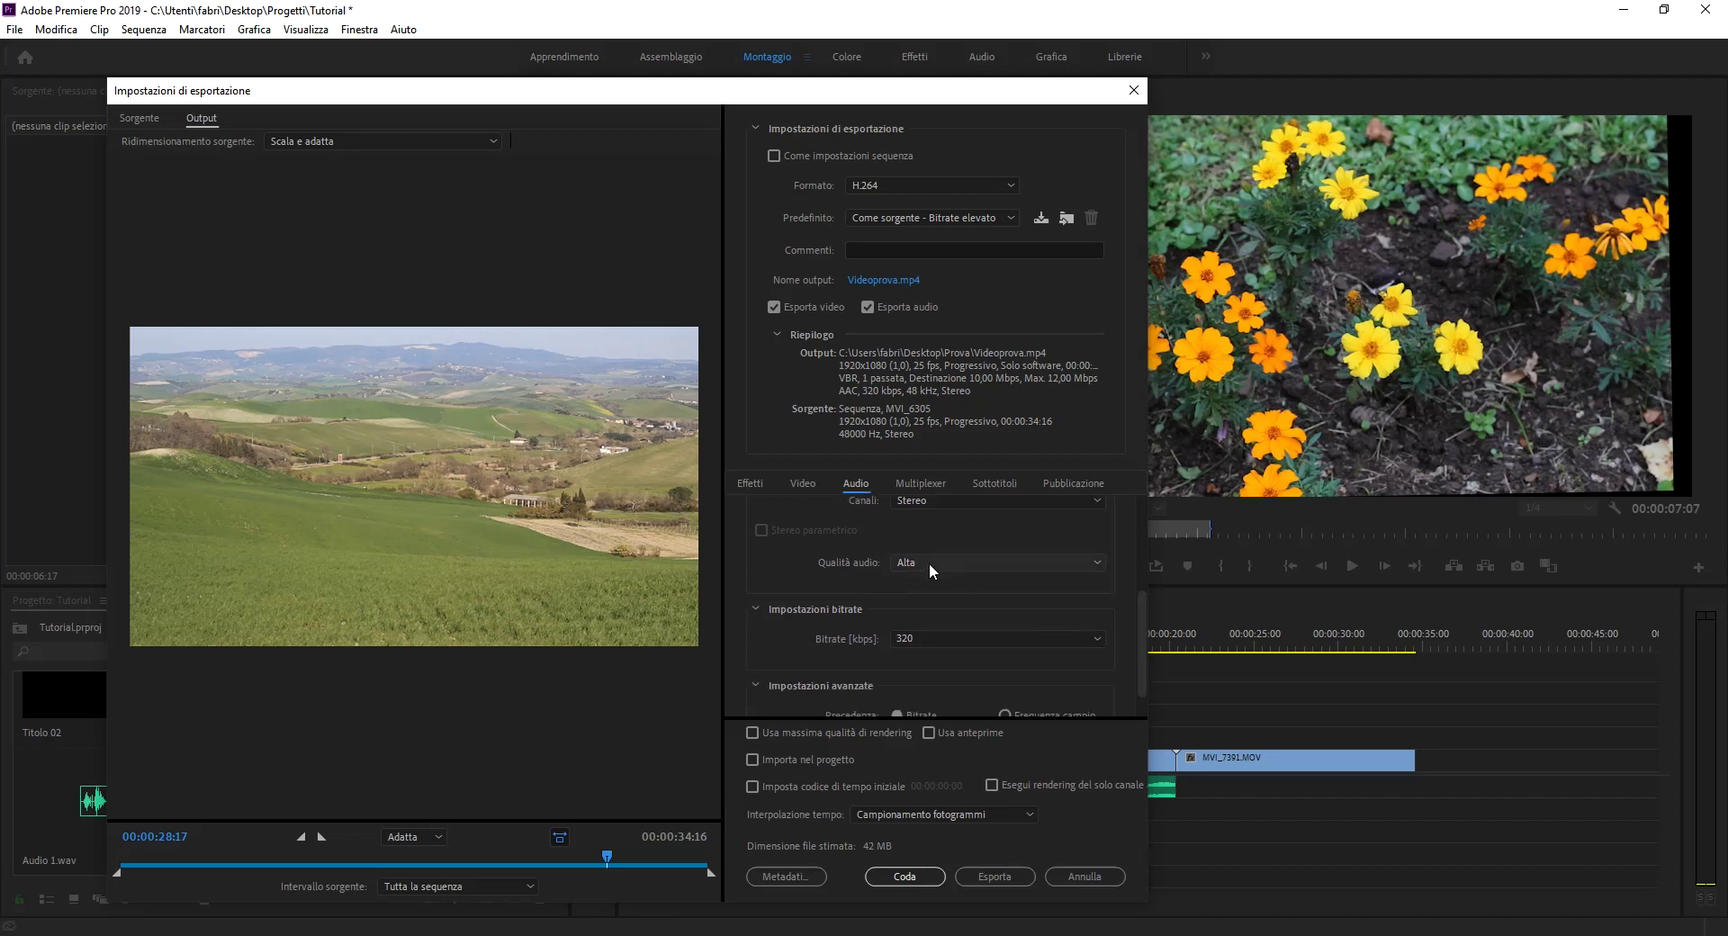
left_click(1017, 639)
left_click(970, 639)
scroll(1148, 639, "up", 4)
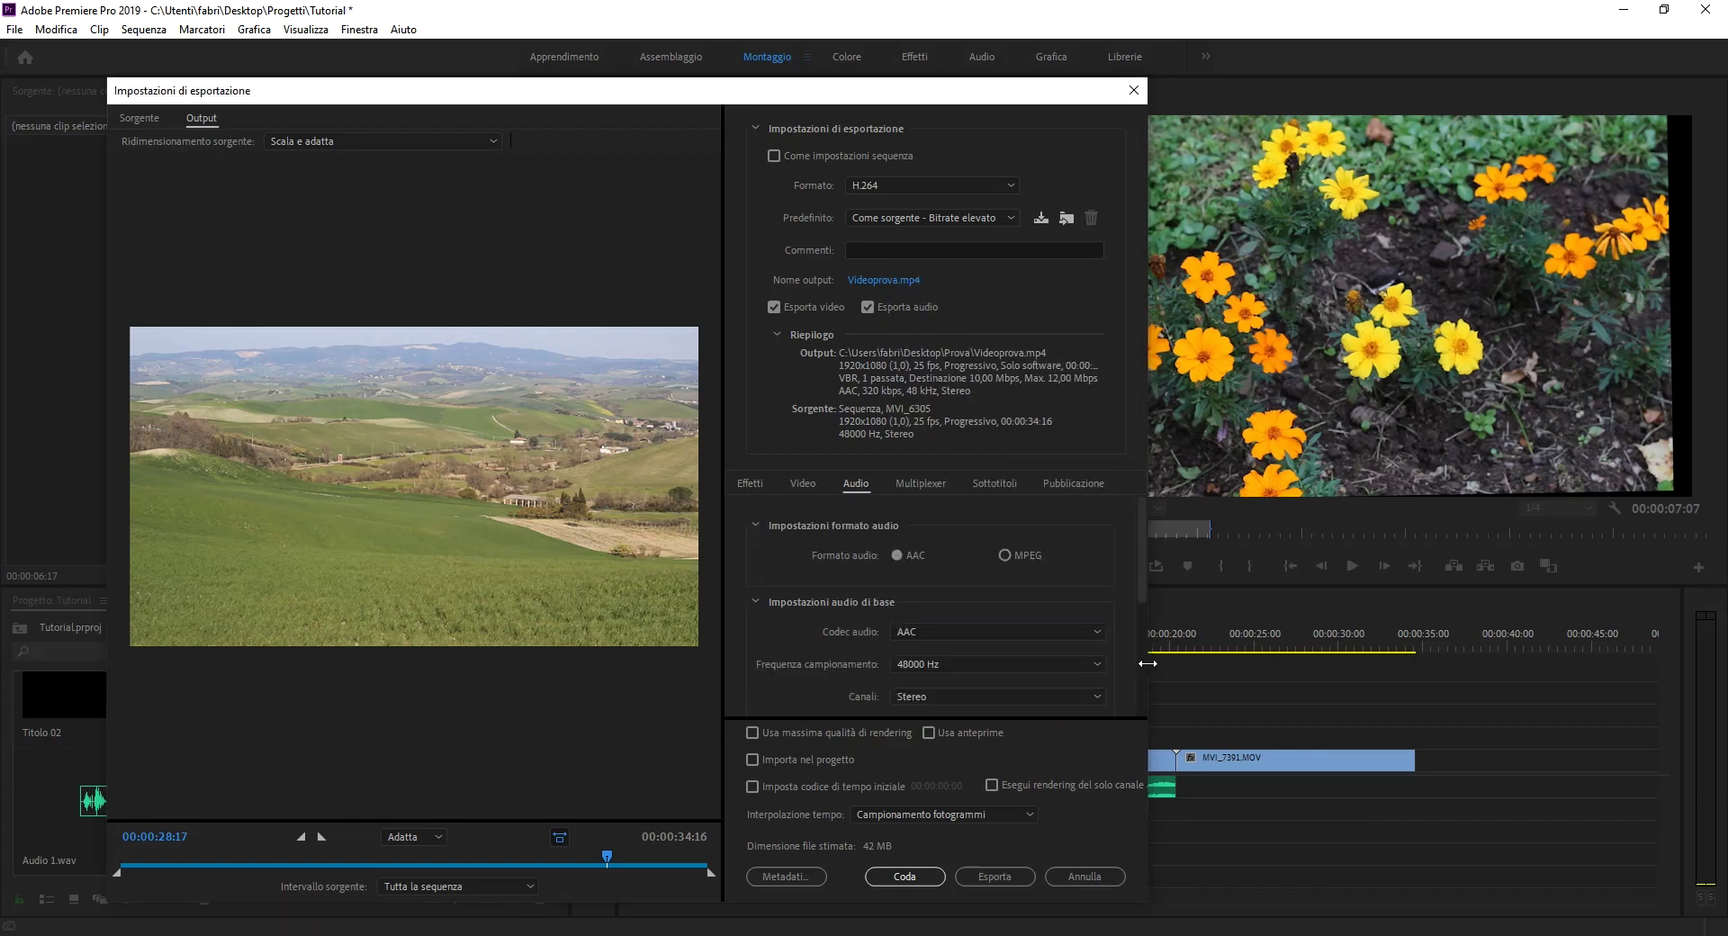
scroll(1137, 678, "down", 4)
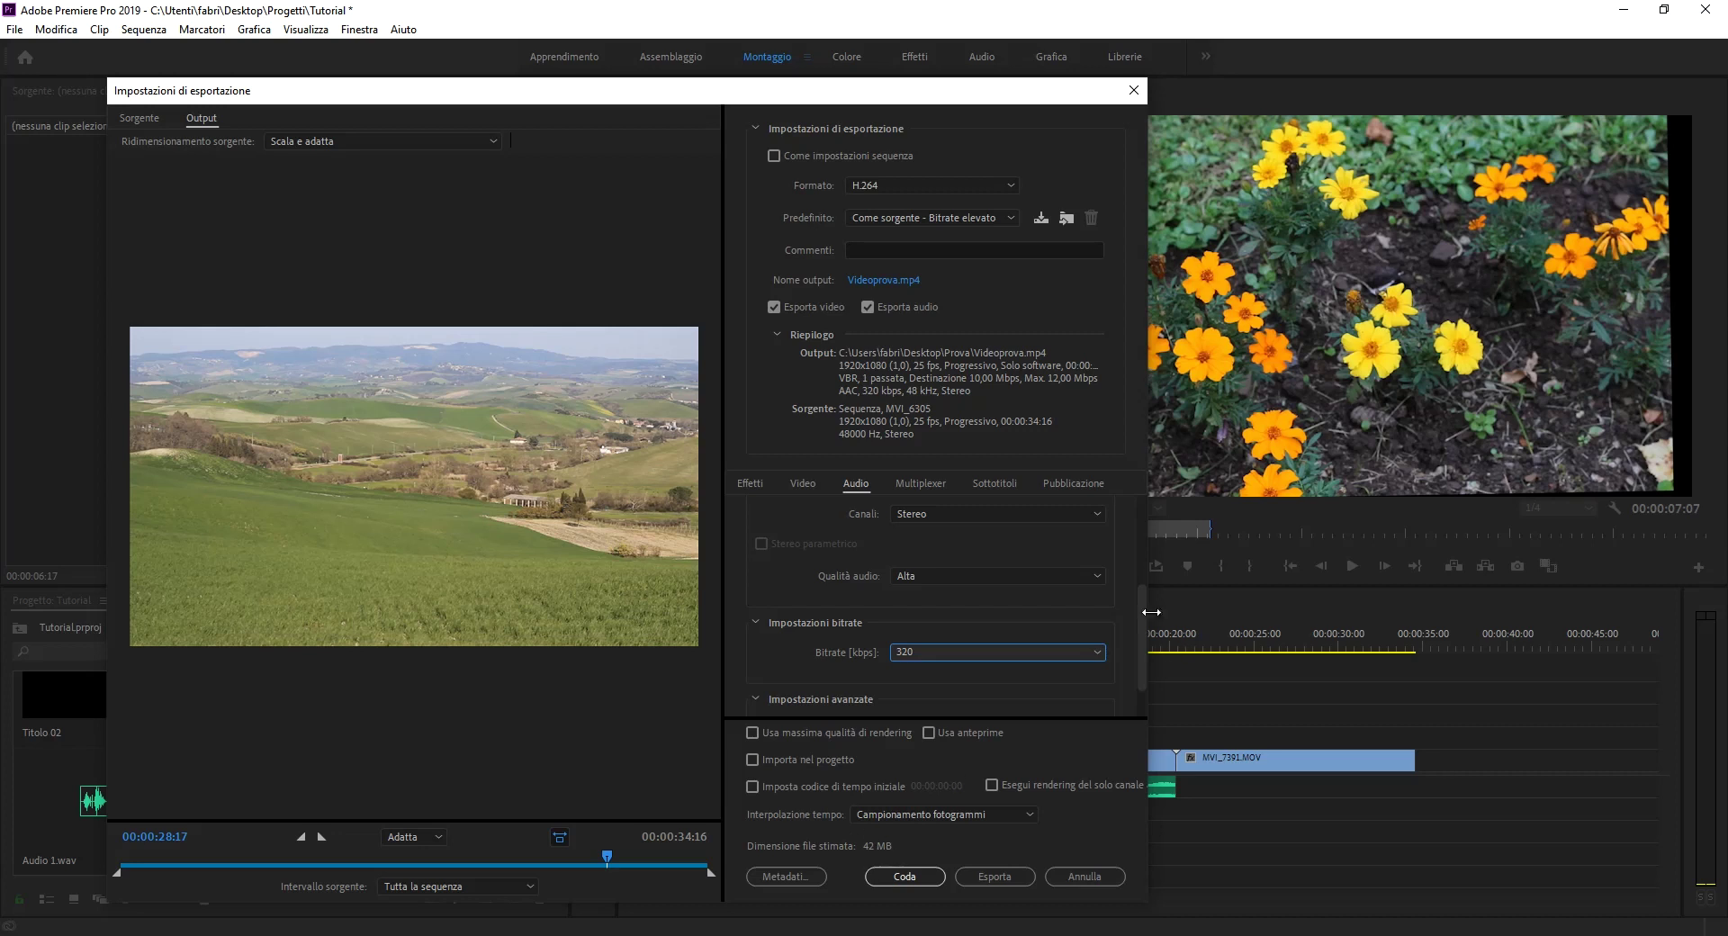
scroll(1141, 614, "down", 1)
scroll(1141, 621, "up", 1)
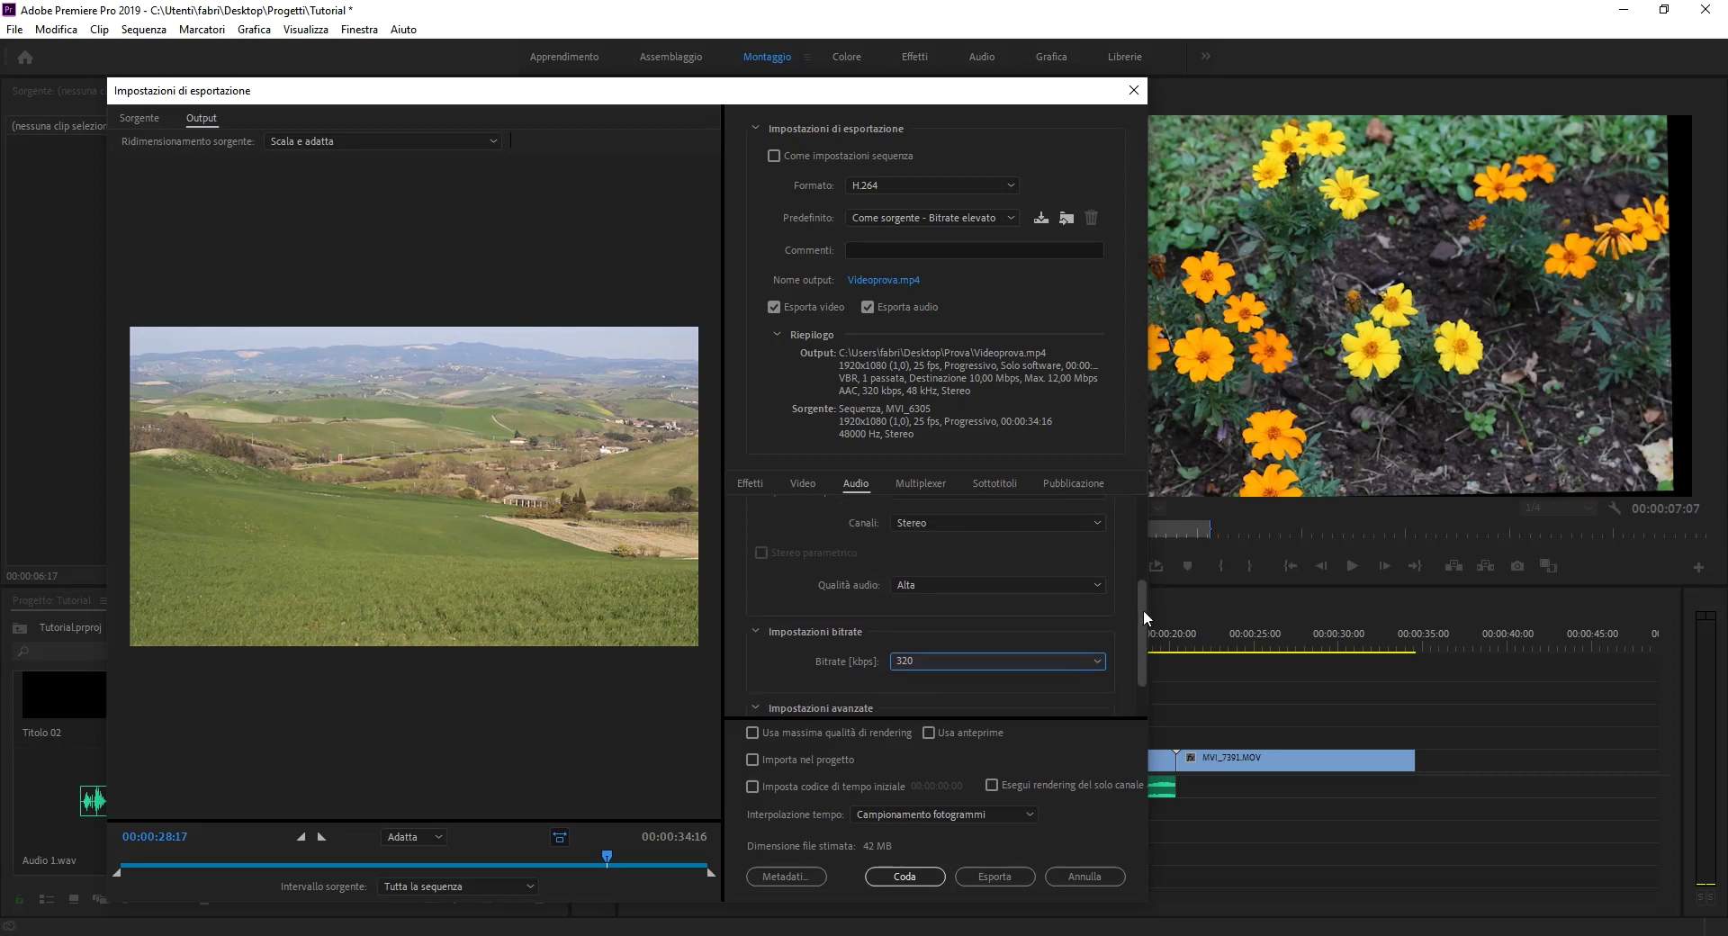
scroll(1143, 608, "down", 2)
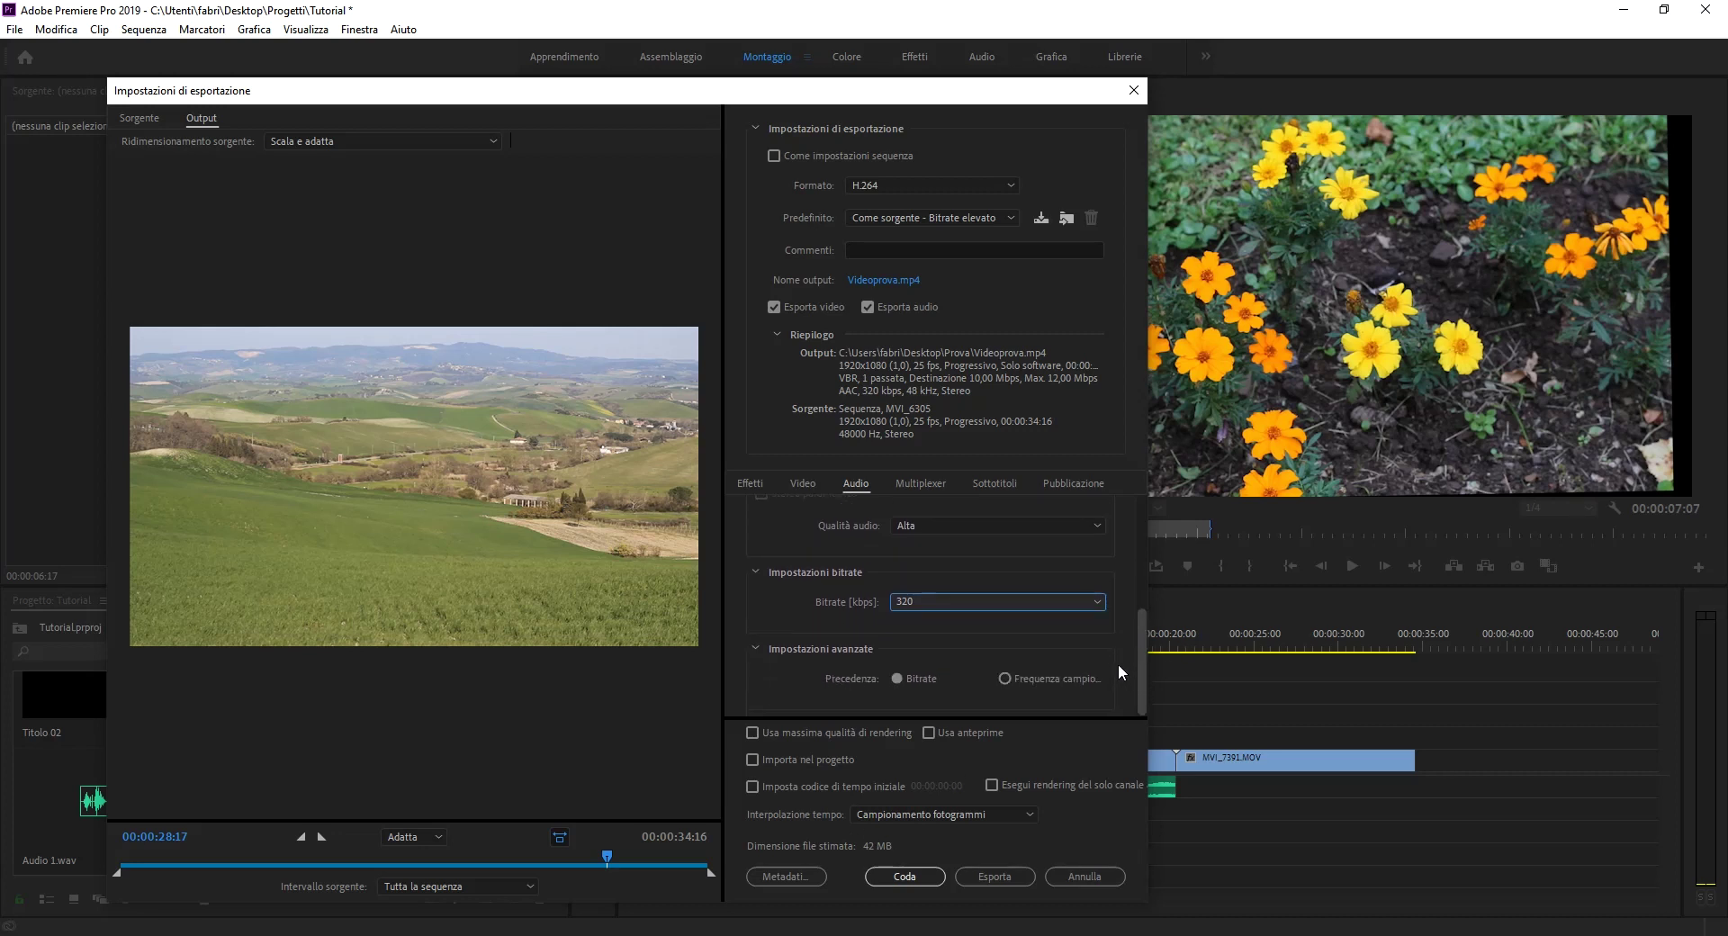
scroll(1116, 630, "up", 2)
left_click(802, 483)
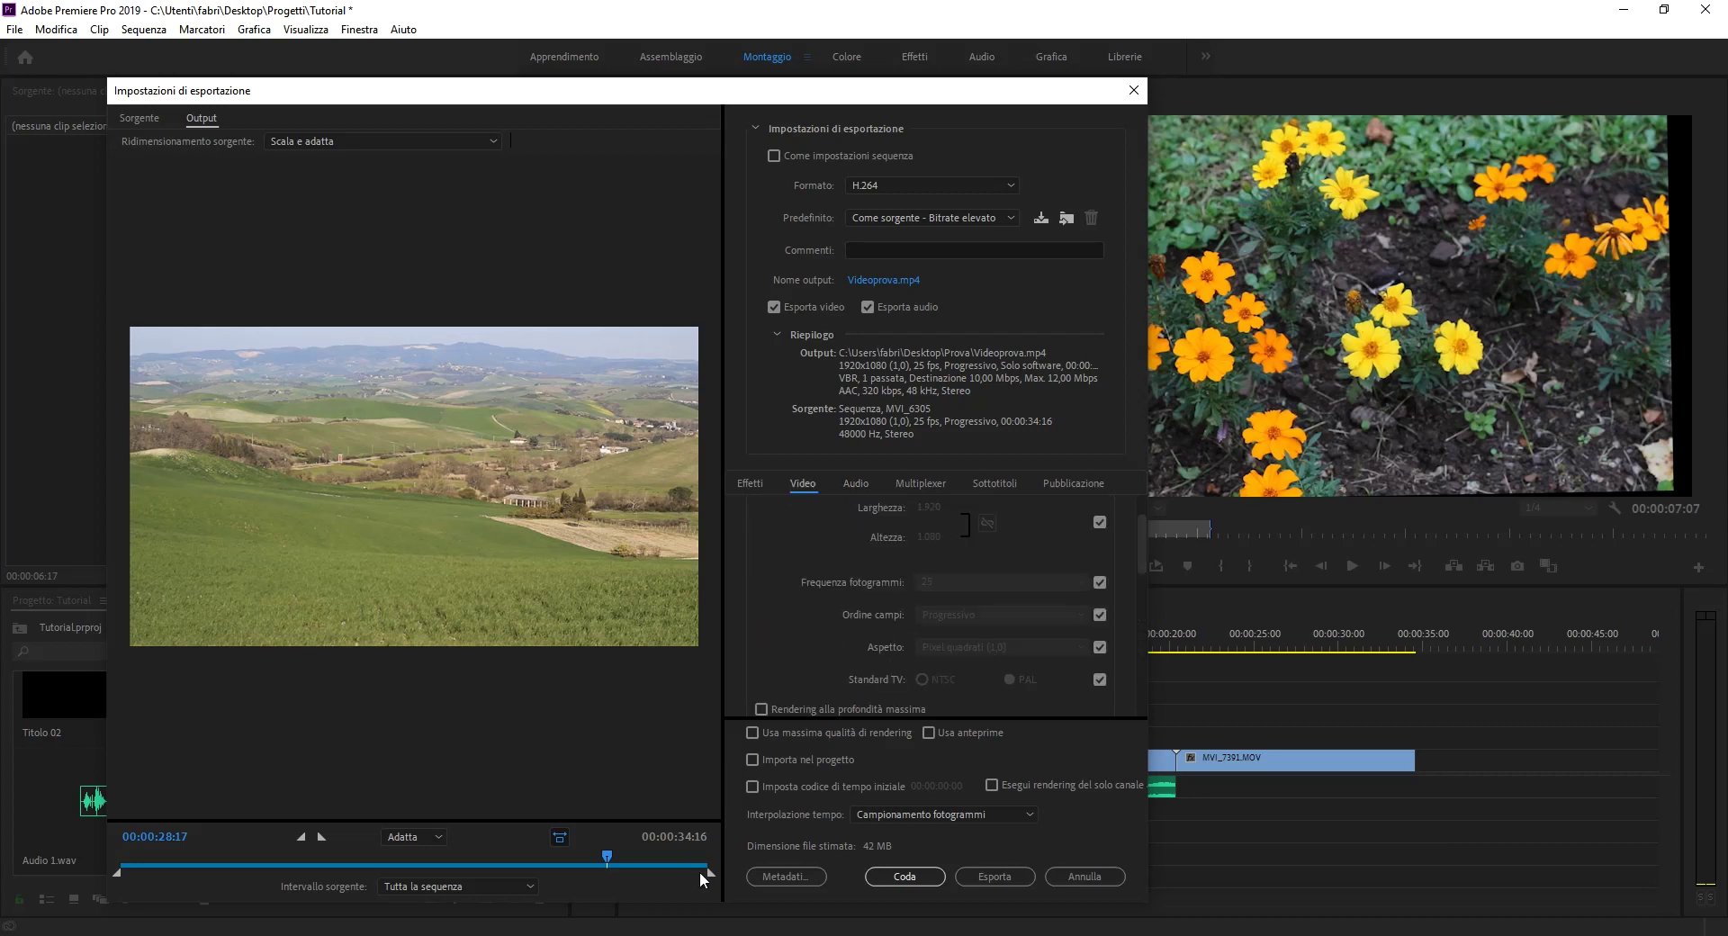
- Narrow the export range, reset it to Tutta la sequenza, and cancel the MVI_6305 export settings
left_click_drag(713, 872, 705, 873)
left_click_drag(549, 870, 517, 865)
left_click_drag(117, 873, 458, 873)
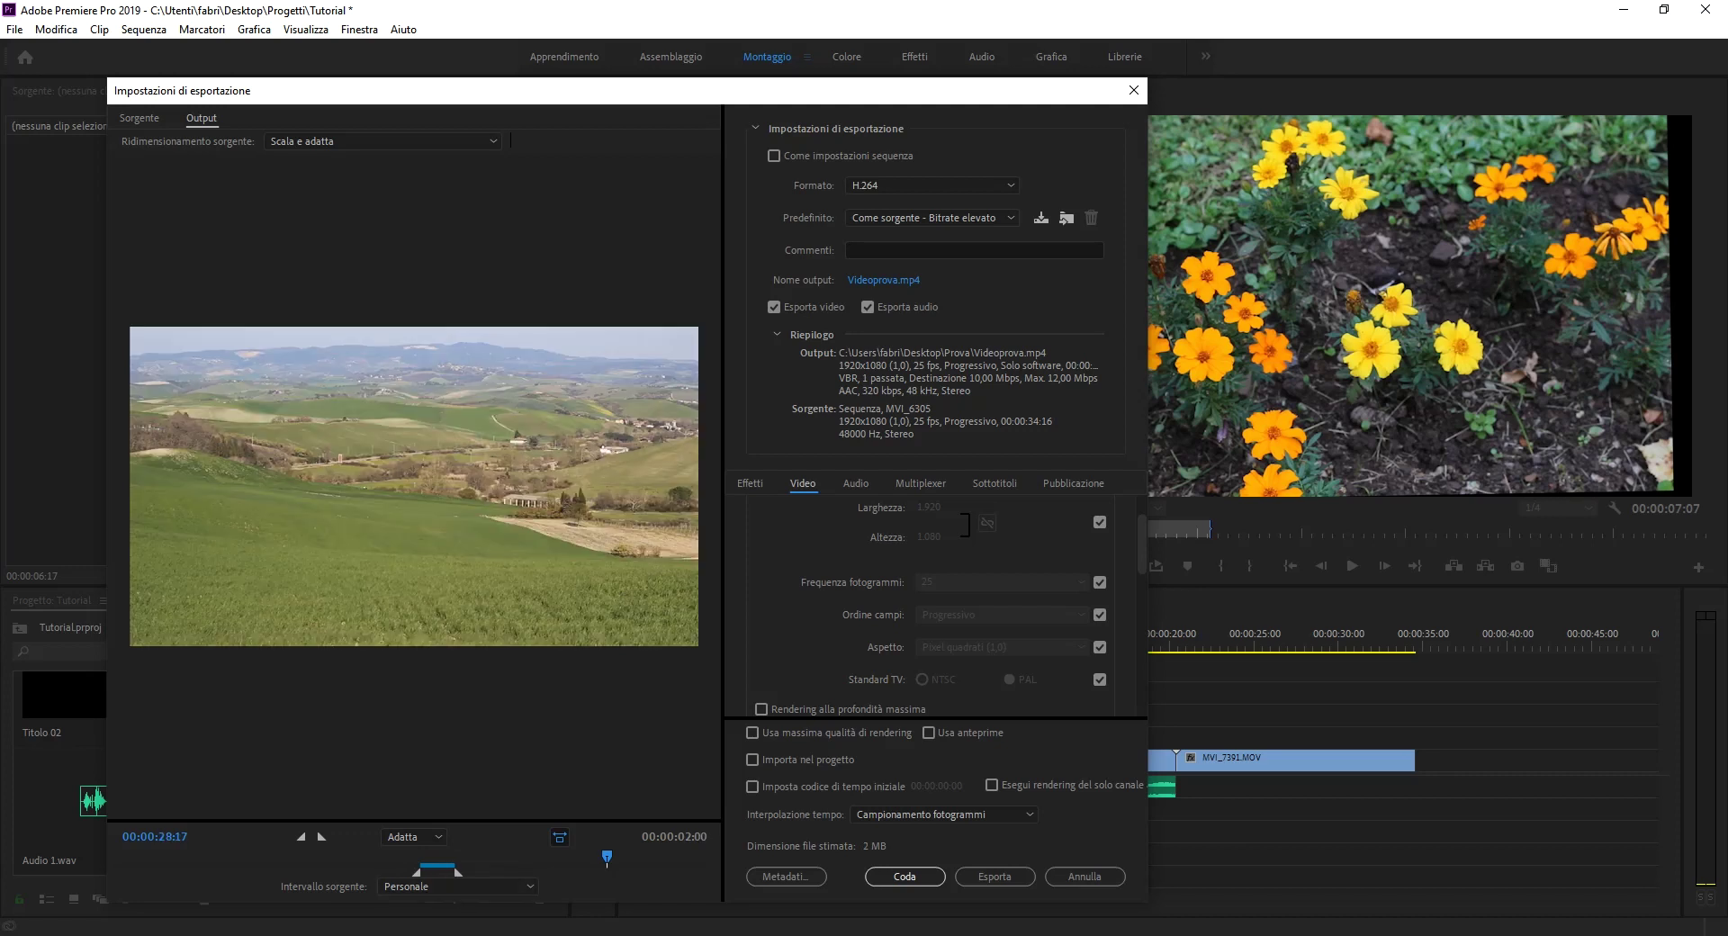
left_click(449, 888)
left_click(467, 807)
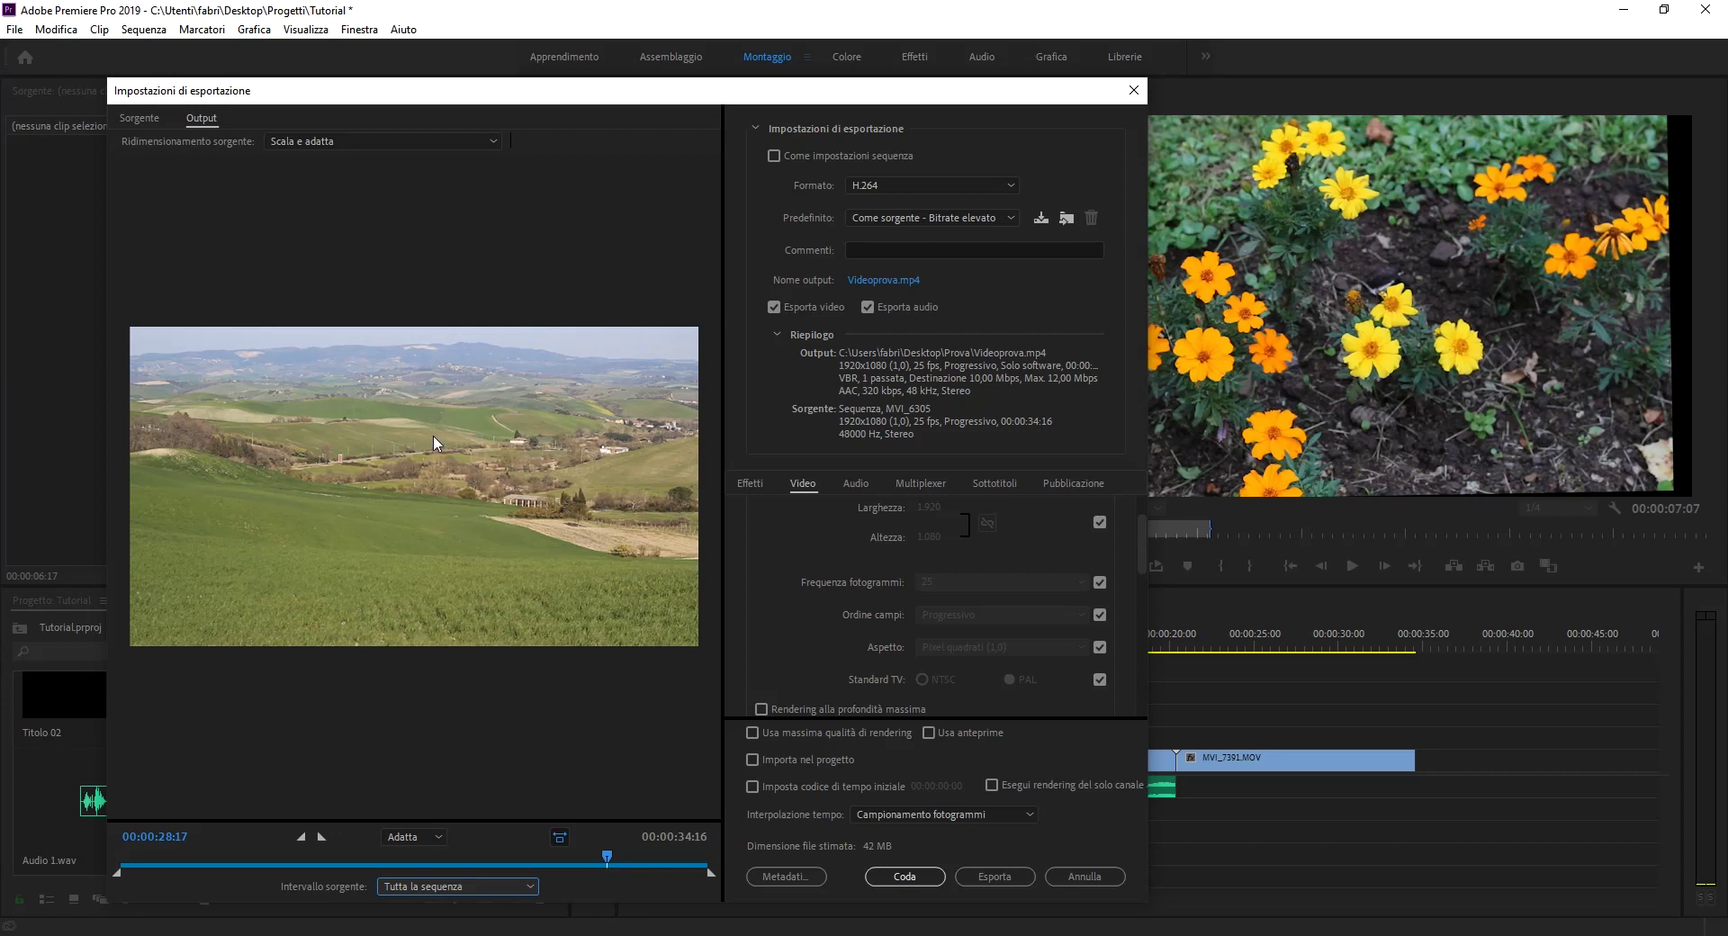
left_click(1109, 878)
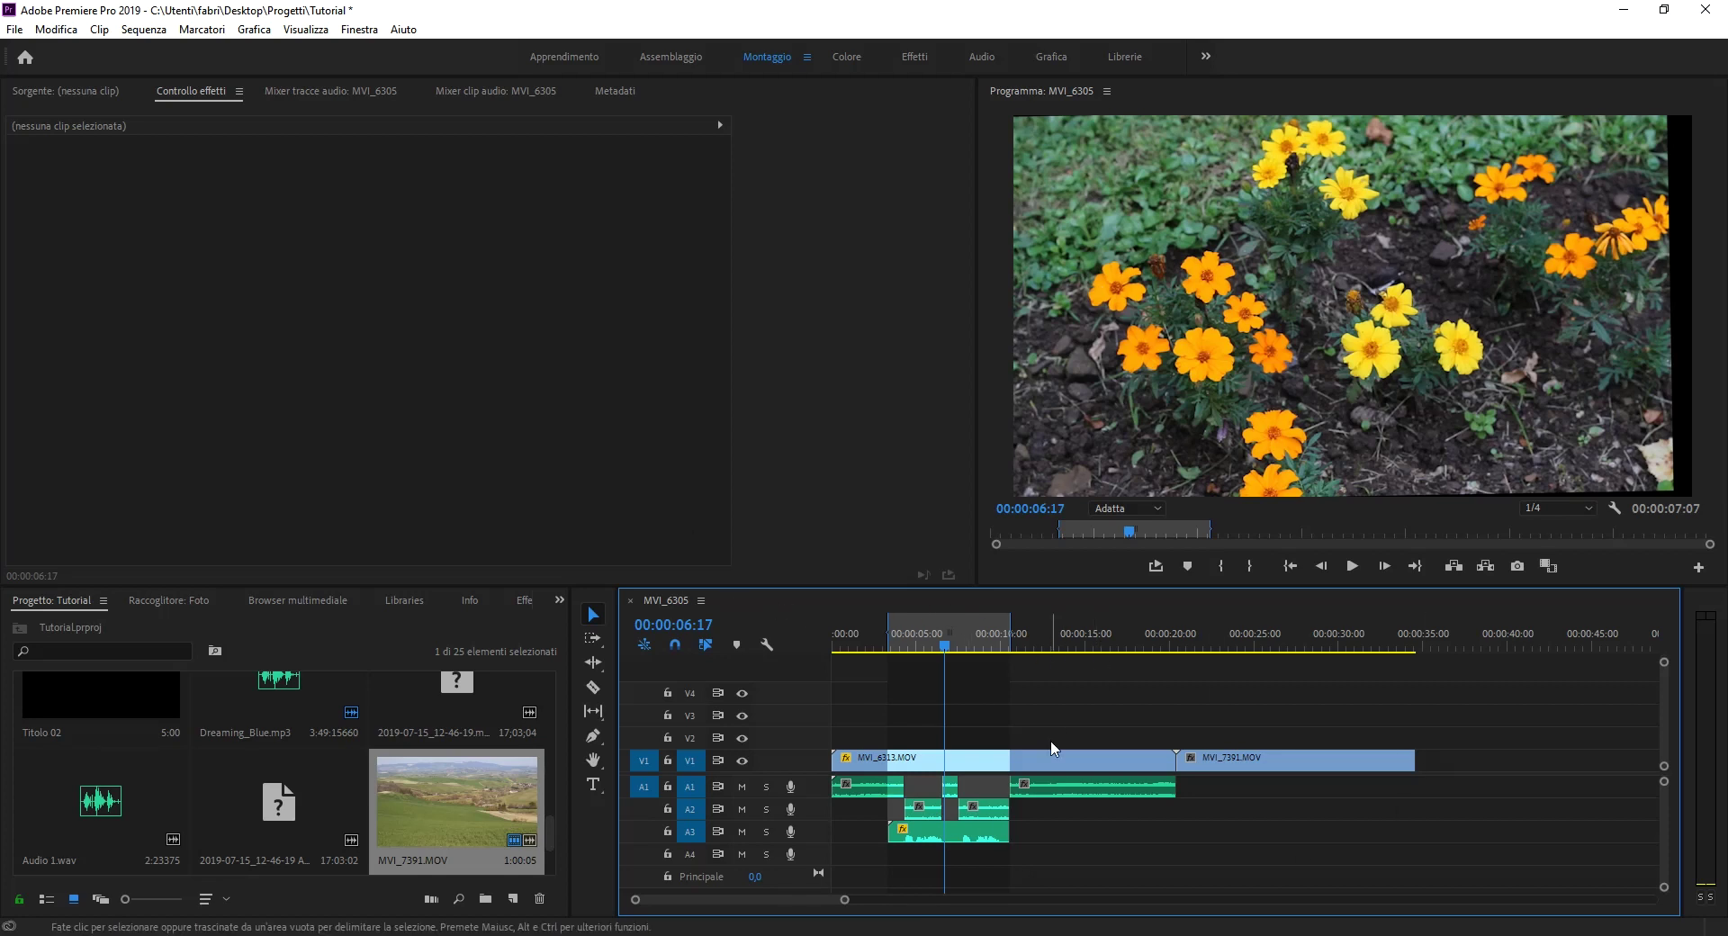
- Create a new sequence, Sequenza 06, from the Project panel
scroll(549, 848, "down", 2)
right_click(471, 819)
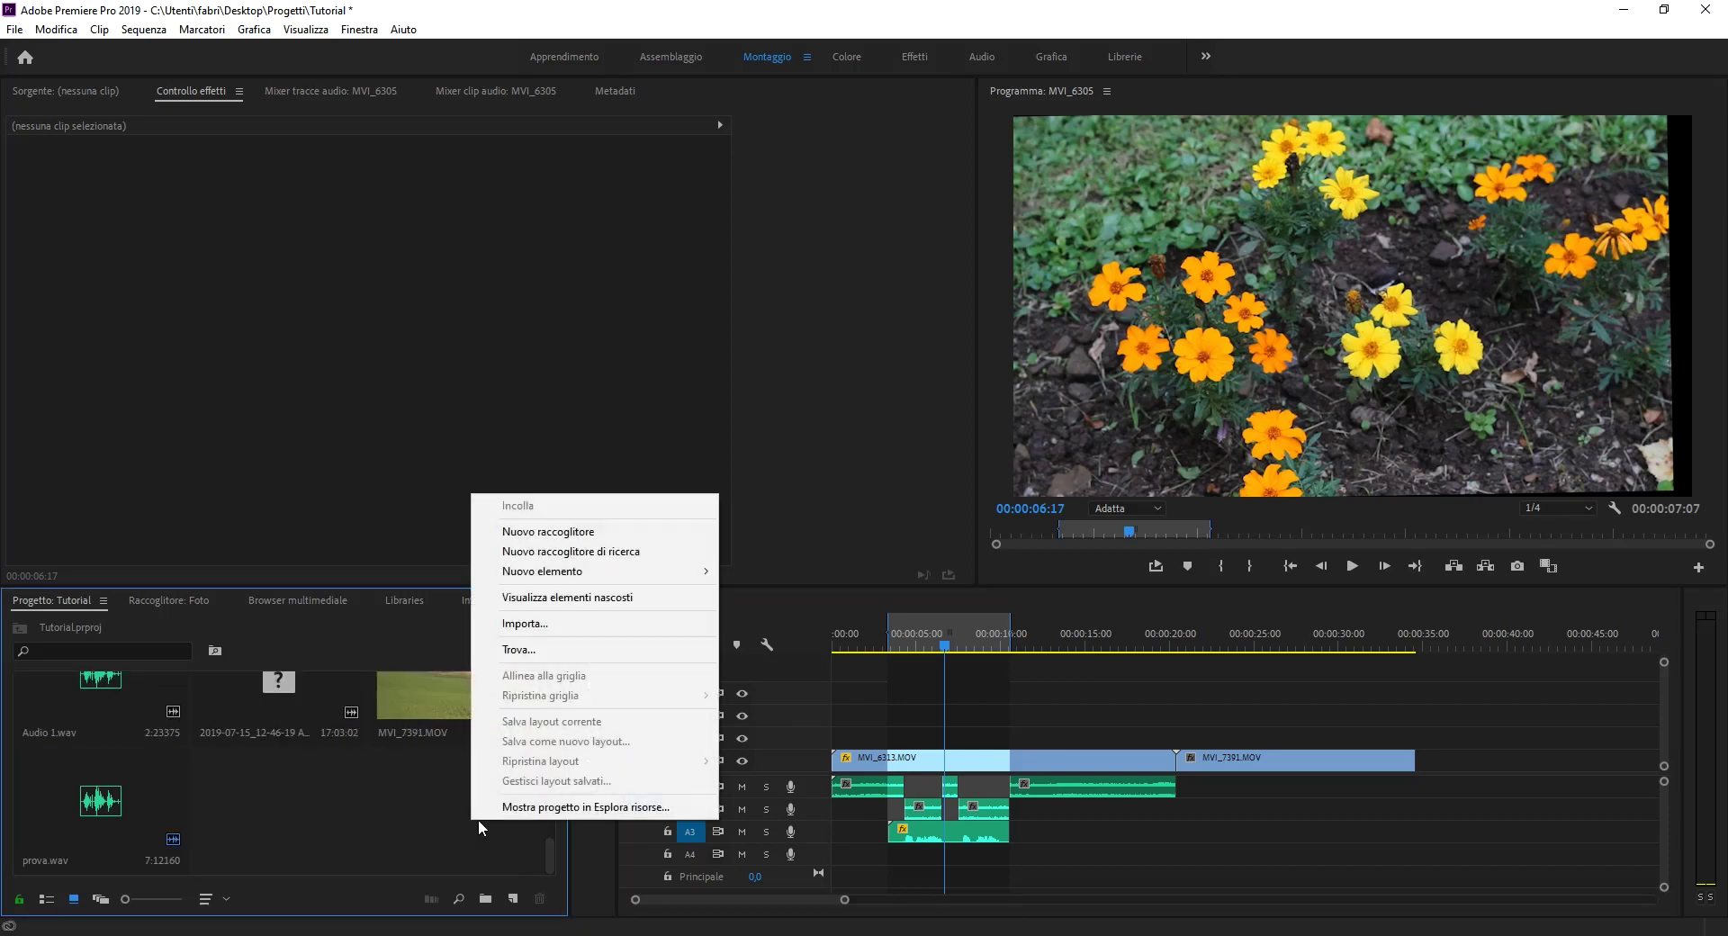
mouse_move(607, 571)
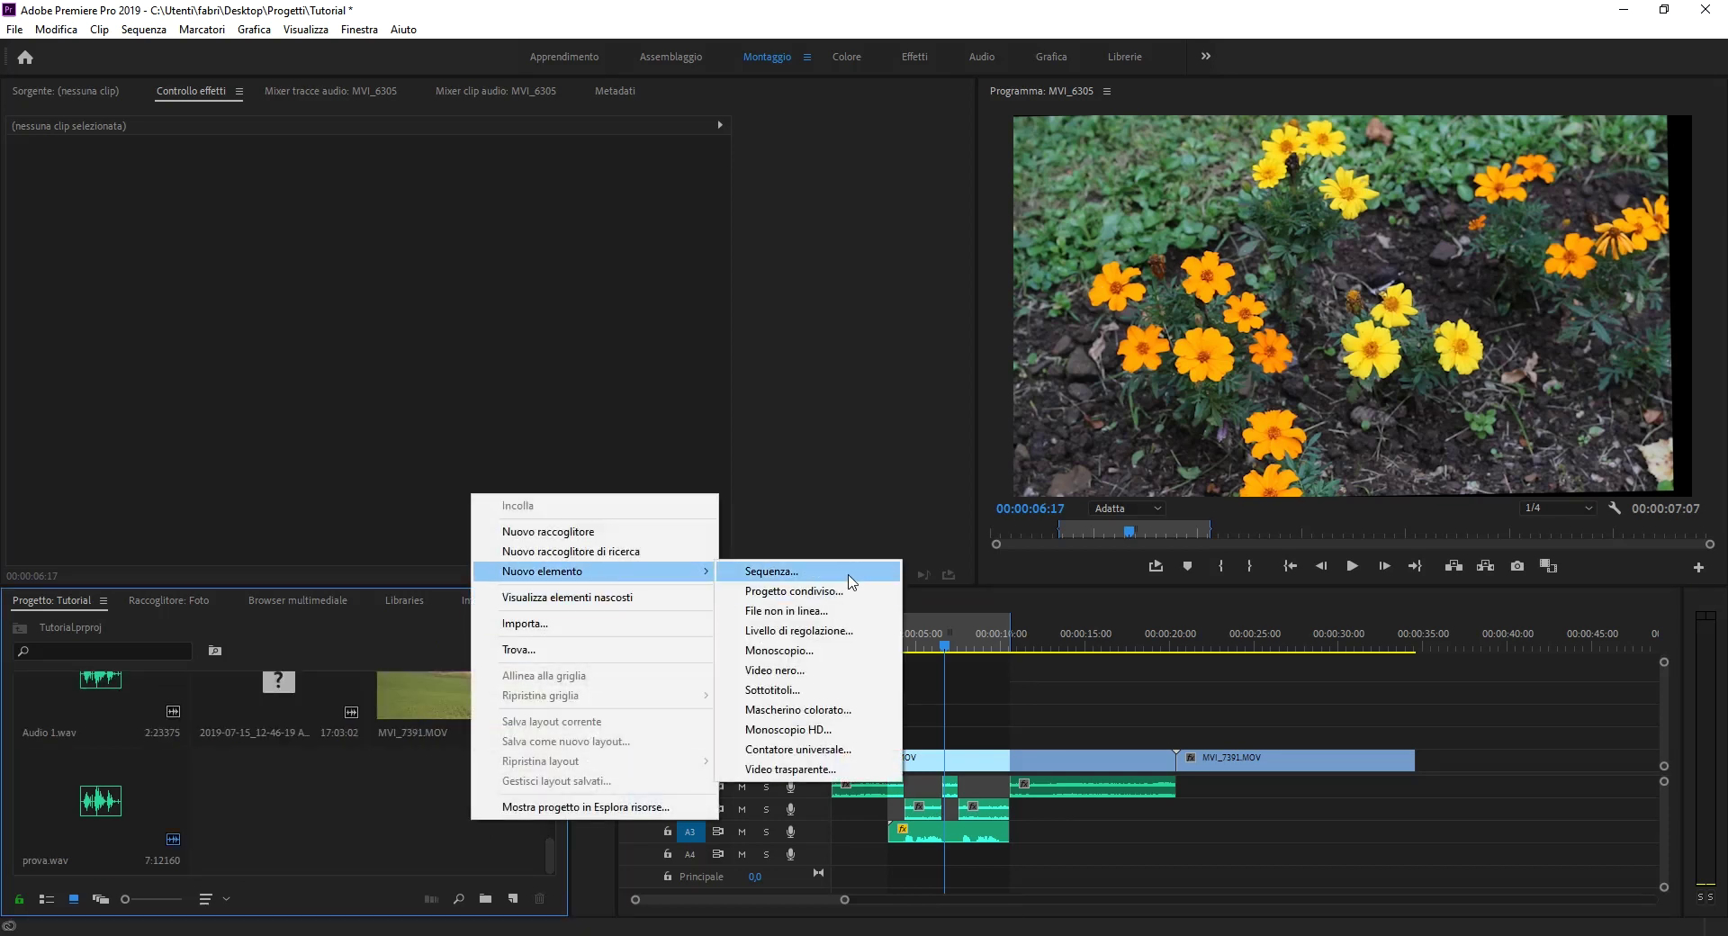
left_click(765, 572)
left_click(1021, 772)
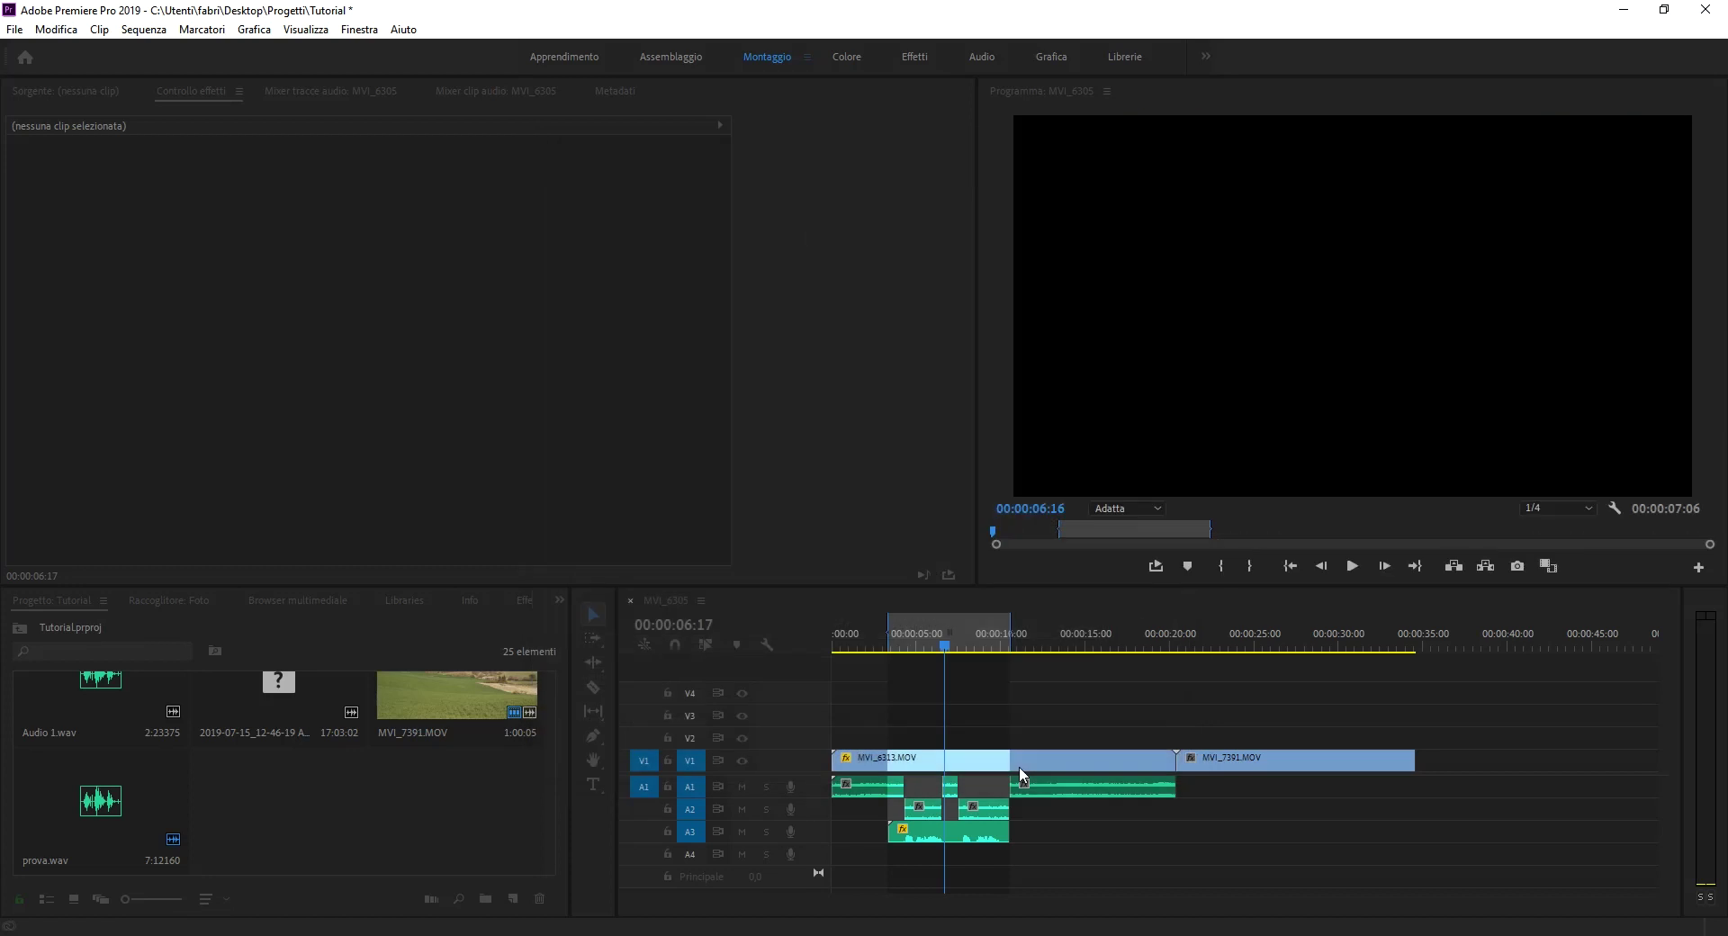
left_click(466, 702)
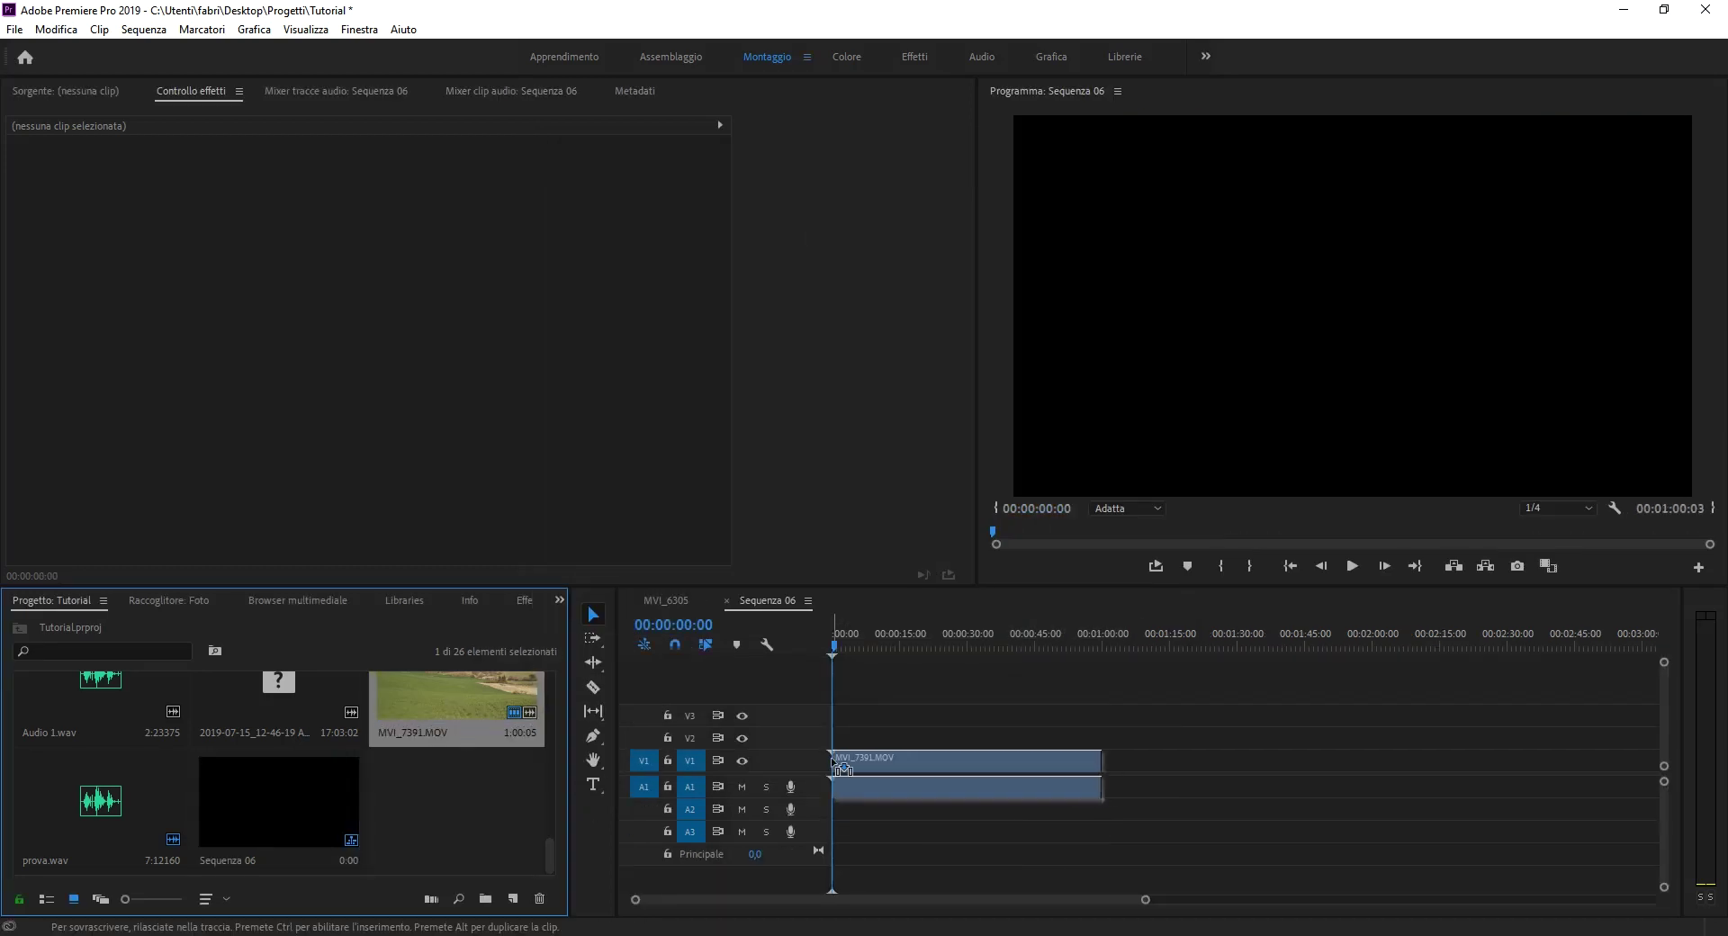
- Add MVI_7391.MOV to Sequenza 06, match sequence settings to it, and trim it to about 14 seconds
left_click_drag(483, 758, 837, 821)
left_click(833, 513)
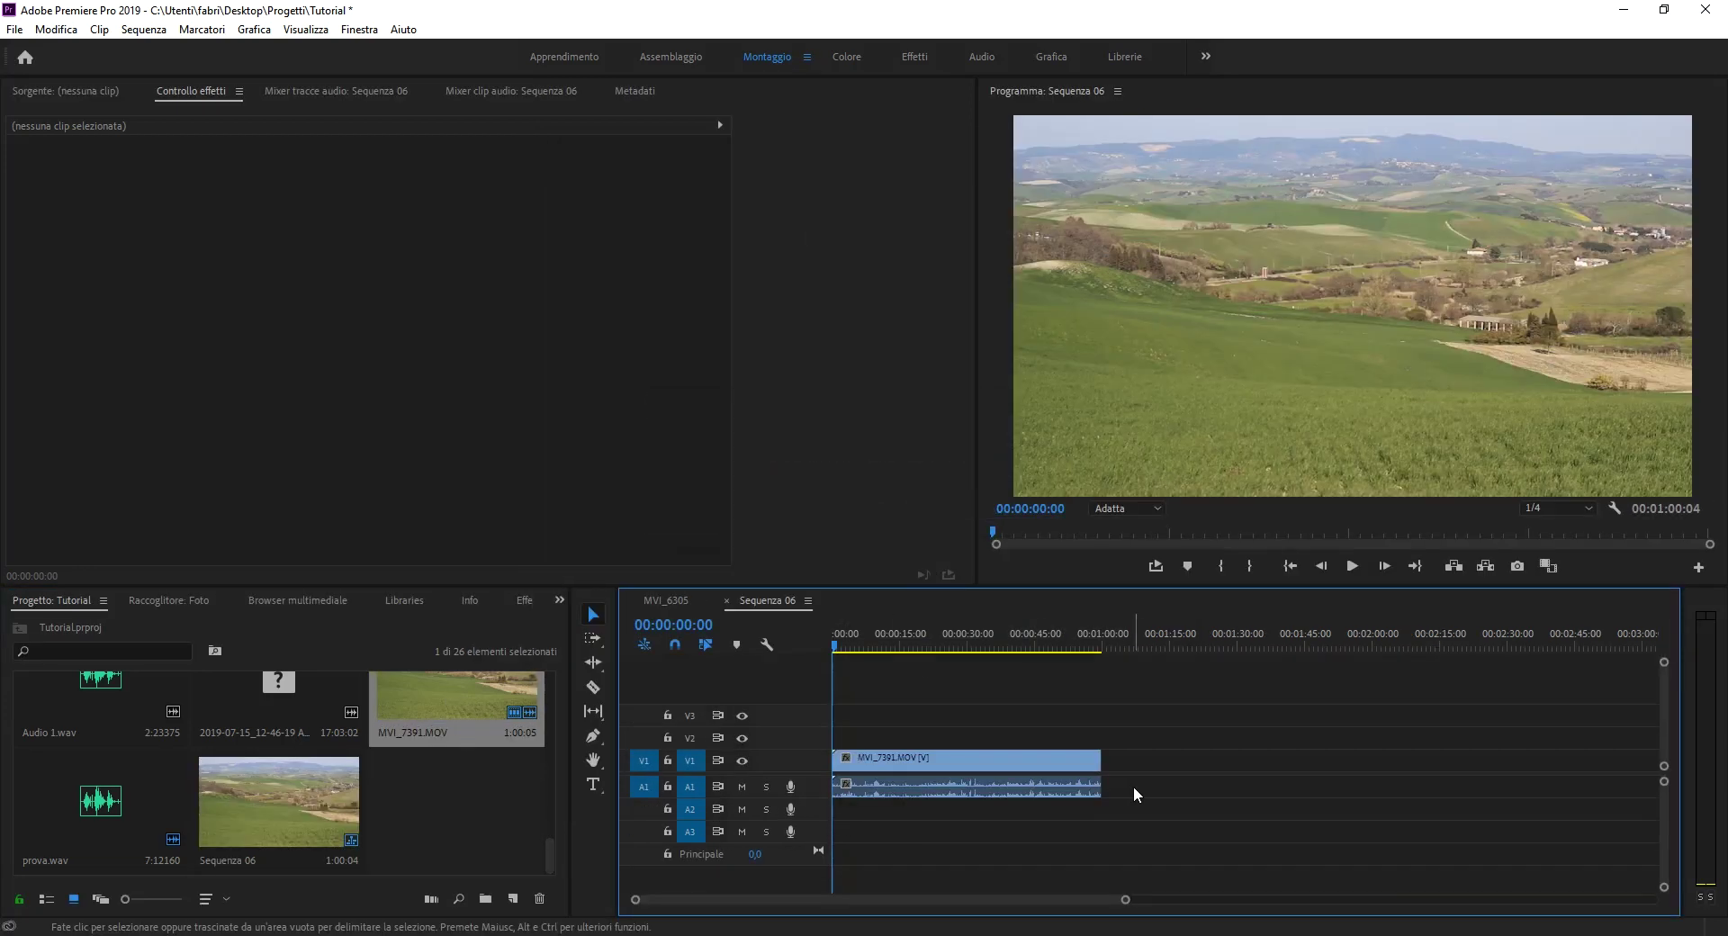
left_click_drag(1102, 760, 898, 740)
left_click(862, 639)
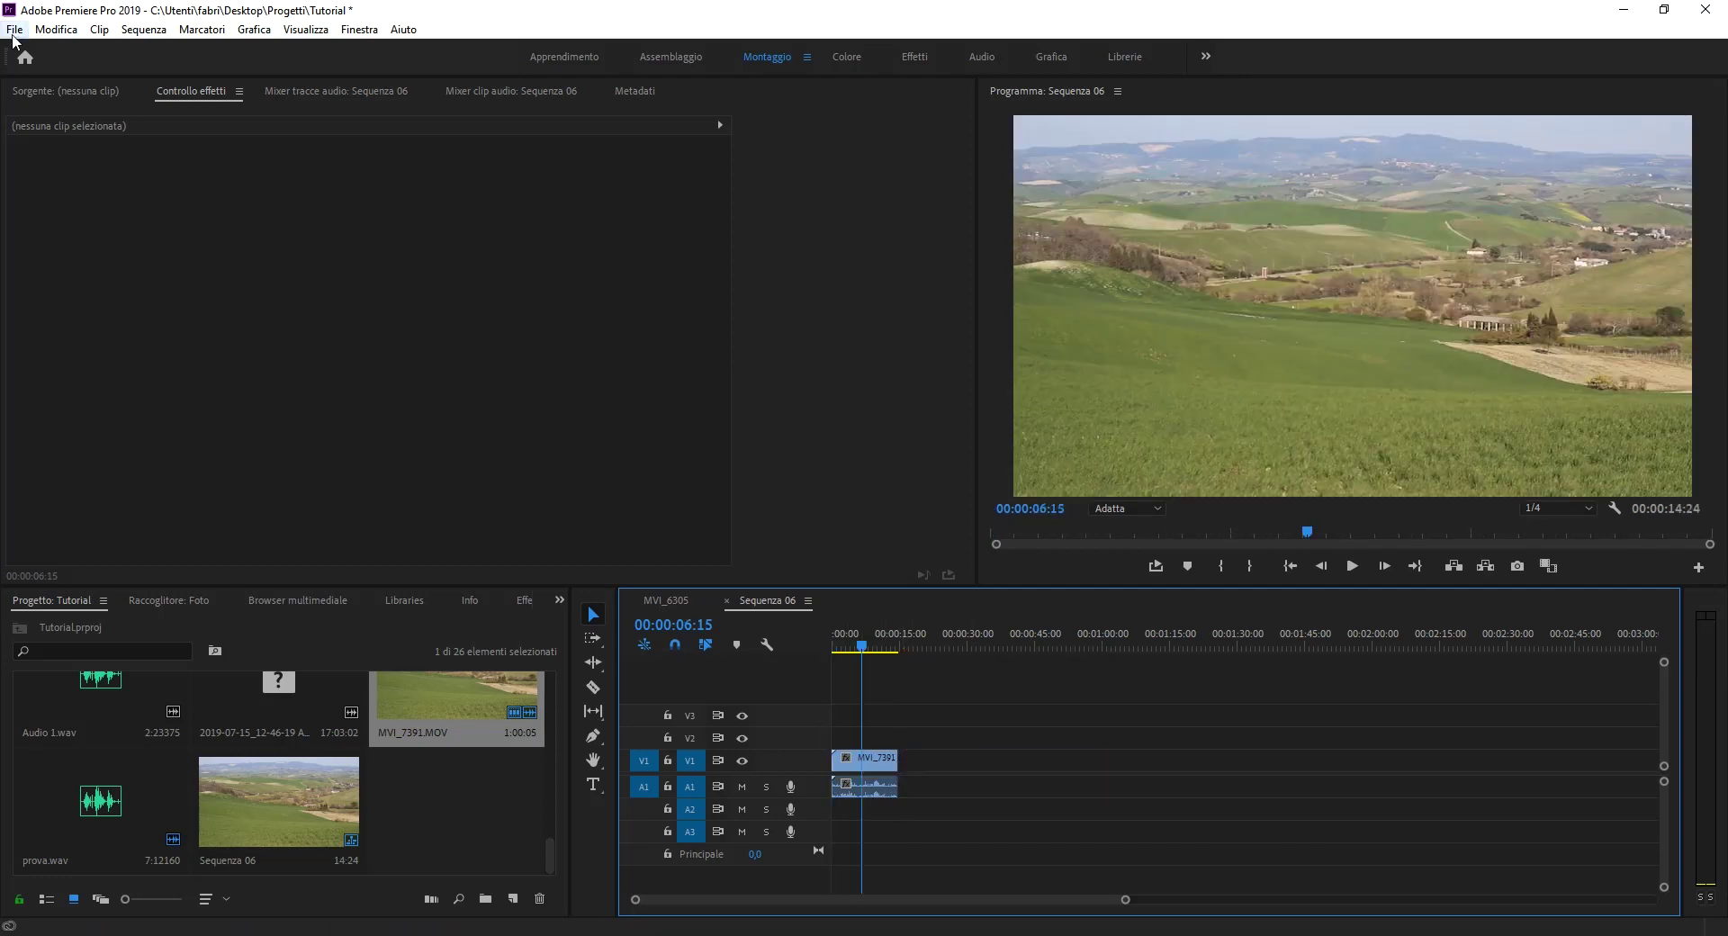
- Open the media export settings for Sequenza 06, then cancel them
left_click(14, 29)
mouse_move(167, 551)
left_click(376, 553)
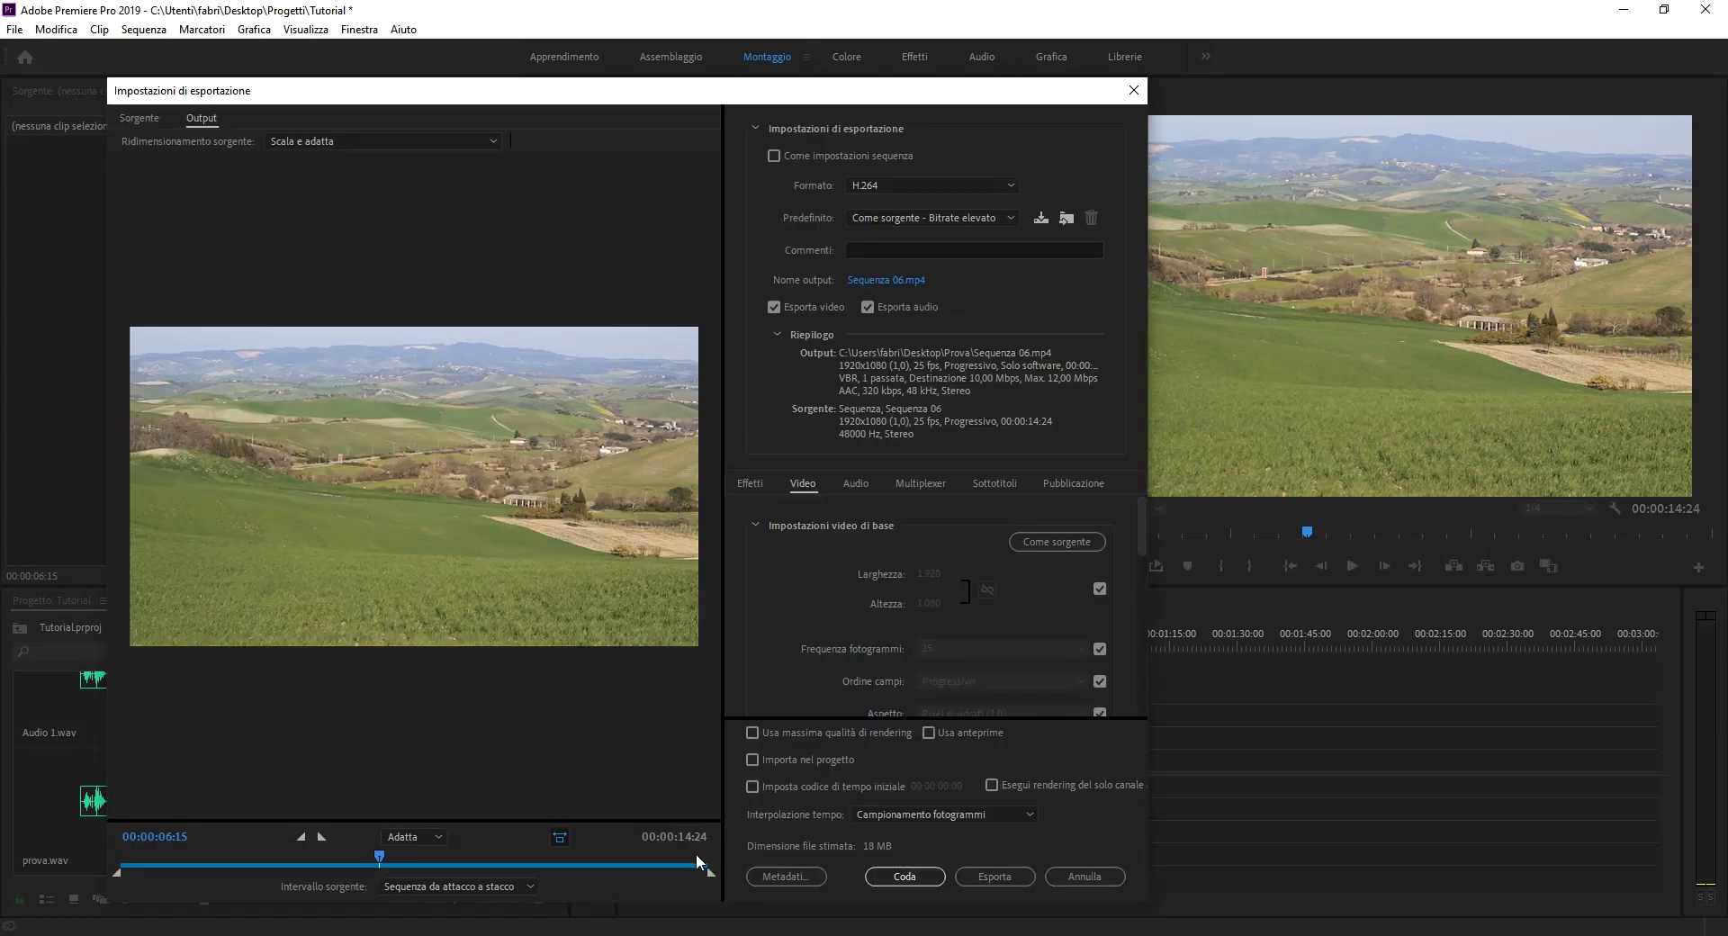
left_click(1085, 877)
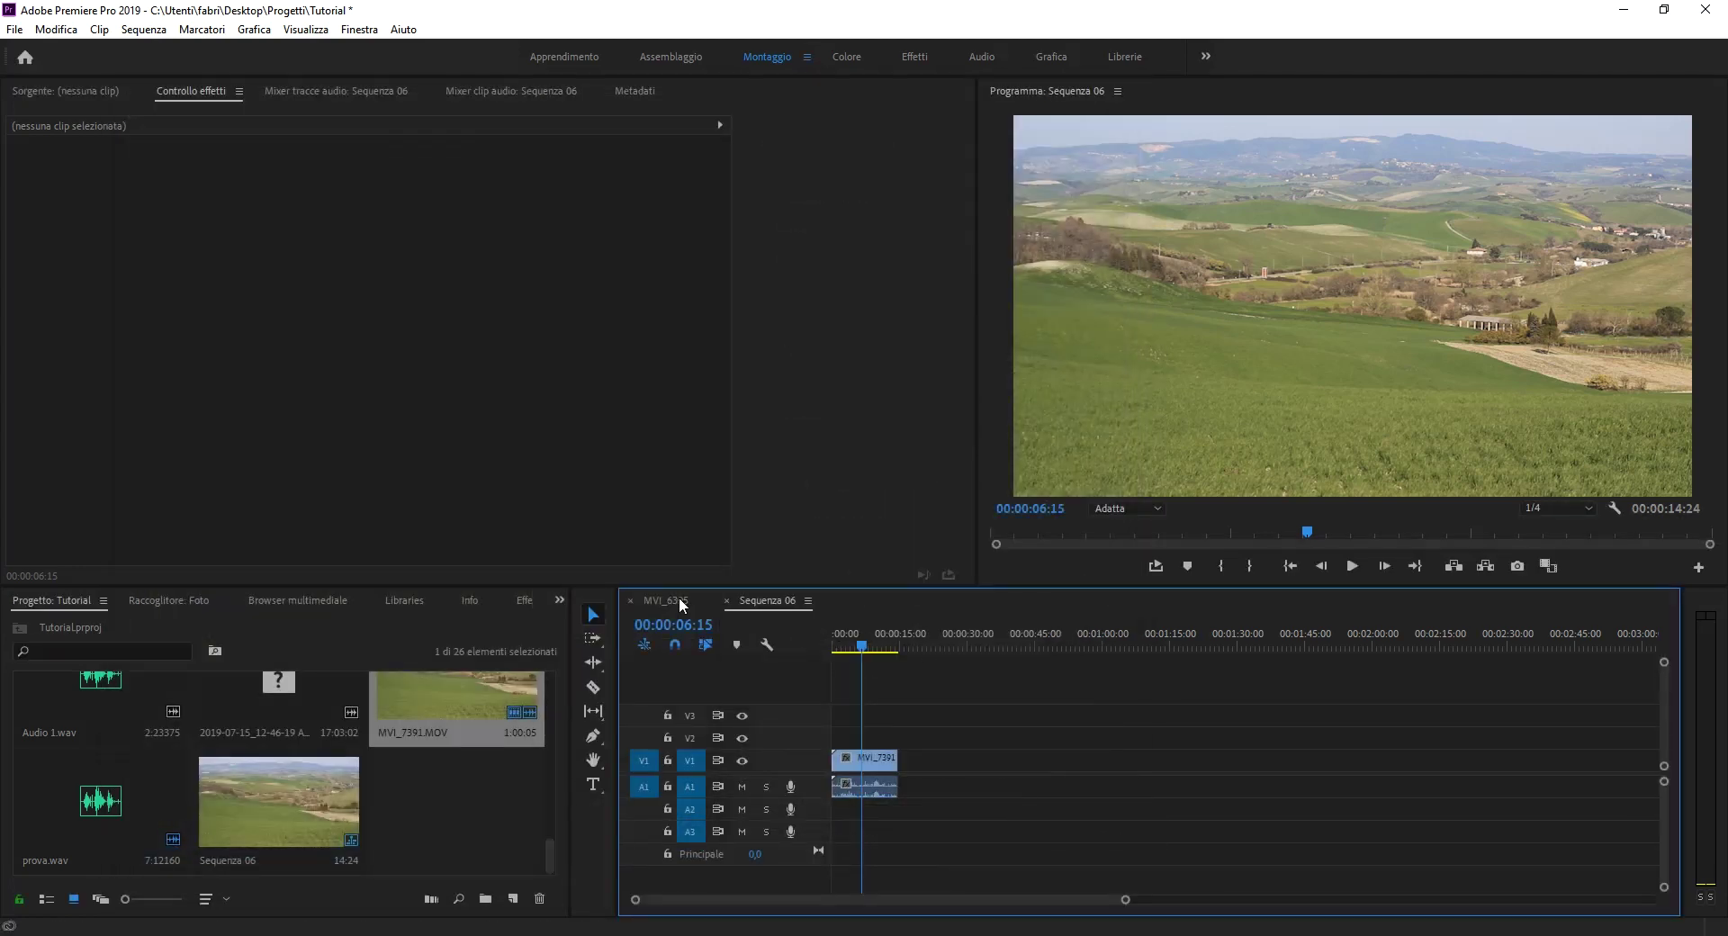
- Switch to the MVI_6305 sequence and clear its in and out points
left_click(678, 596)
right_click(966, 637)
left_click(1090, 385)
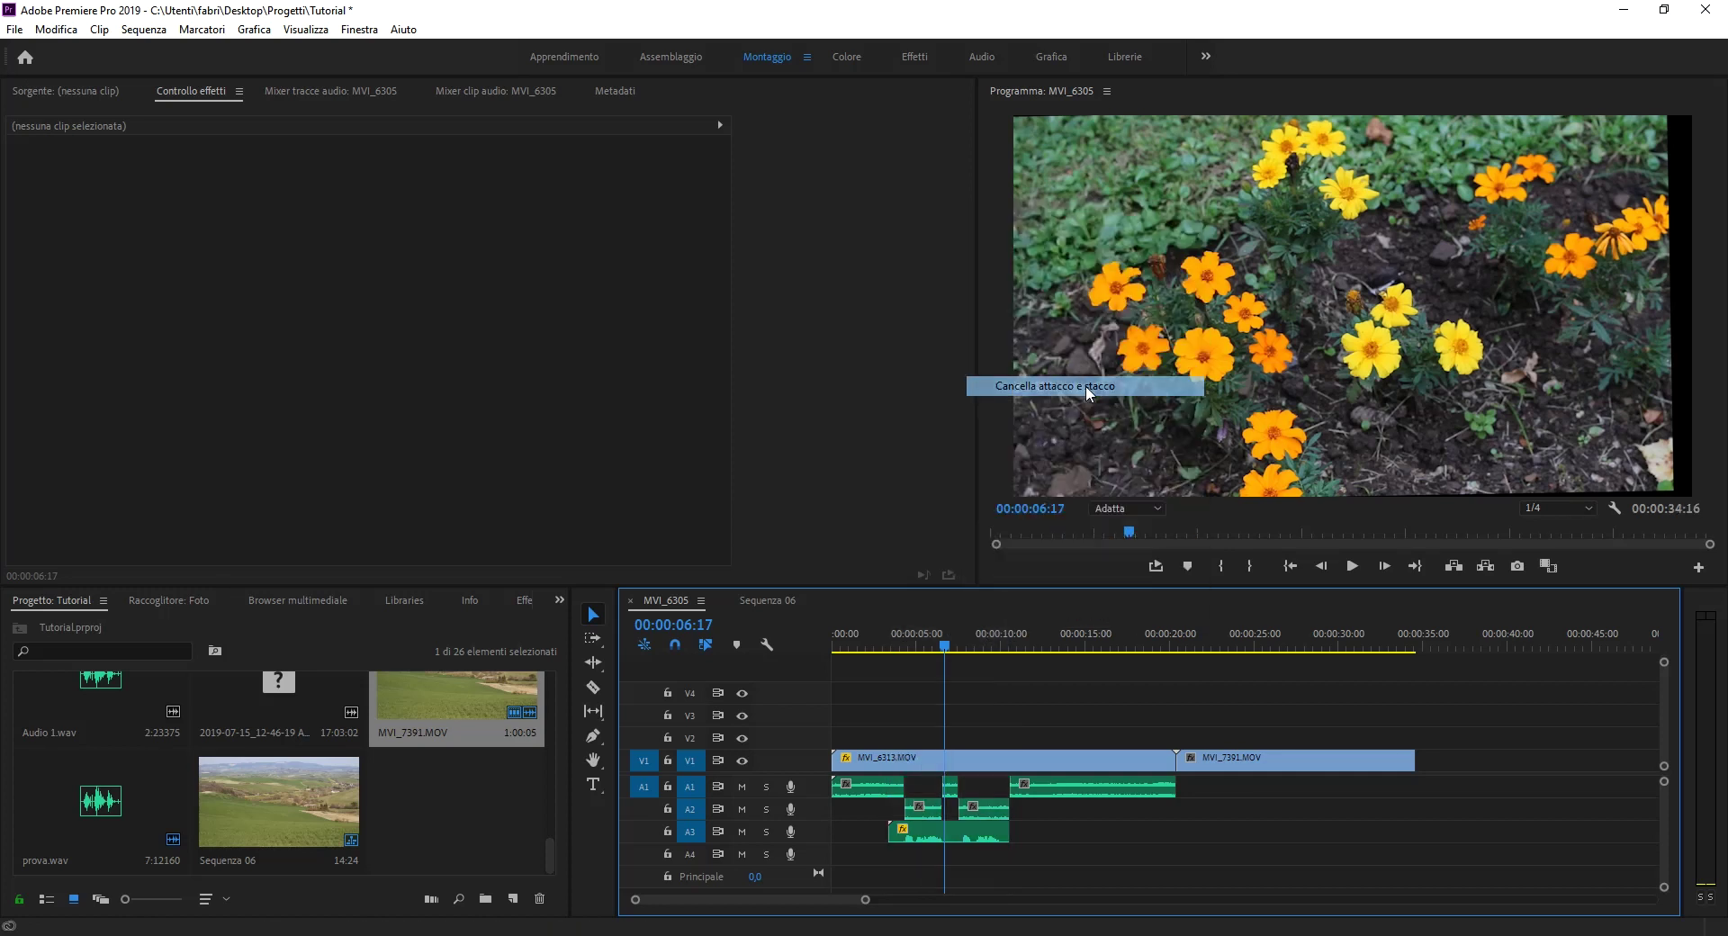
left_click(15, 29)
- Queue MVI_6305 in Media Encoder as H.264 MVI_6305.mp4, then bring Premiere Pro back to the front
mouse_move(185, 549)
left_click(387, 551)
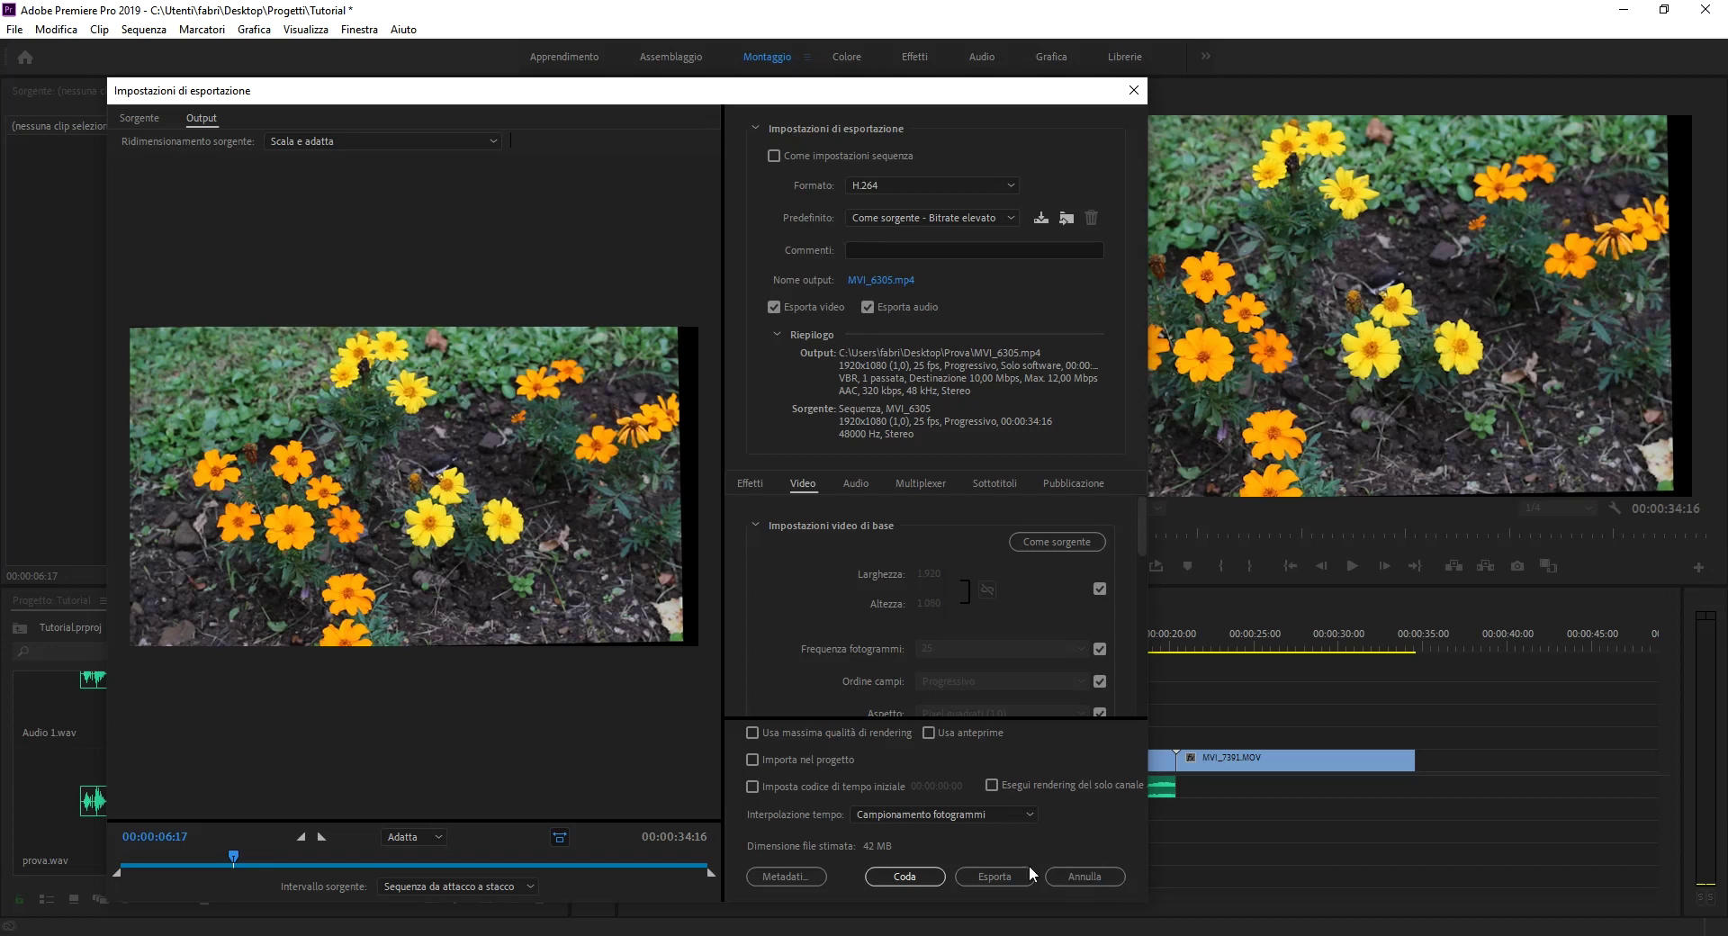
left_click(909, 882)
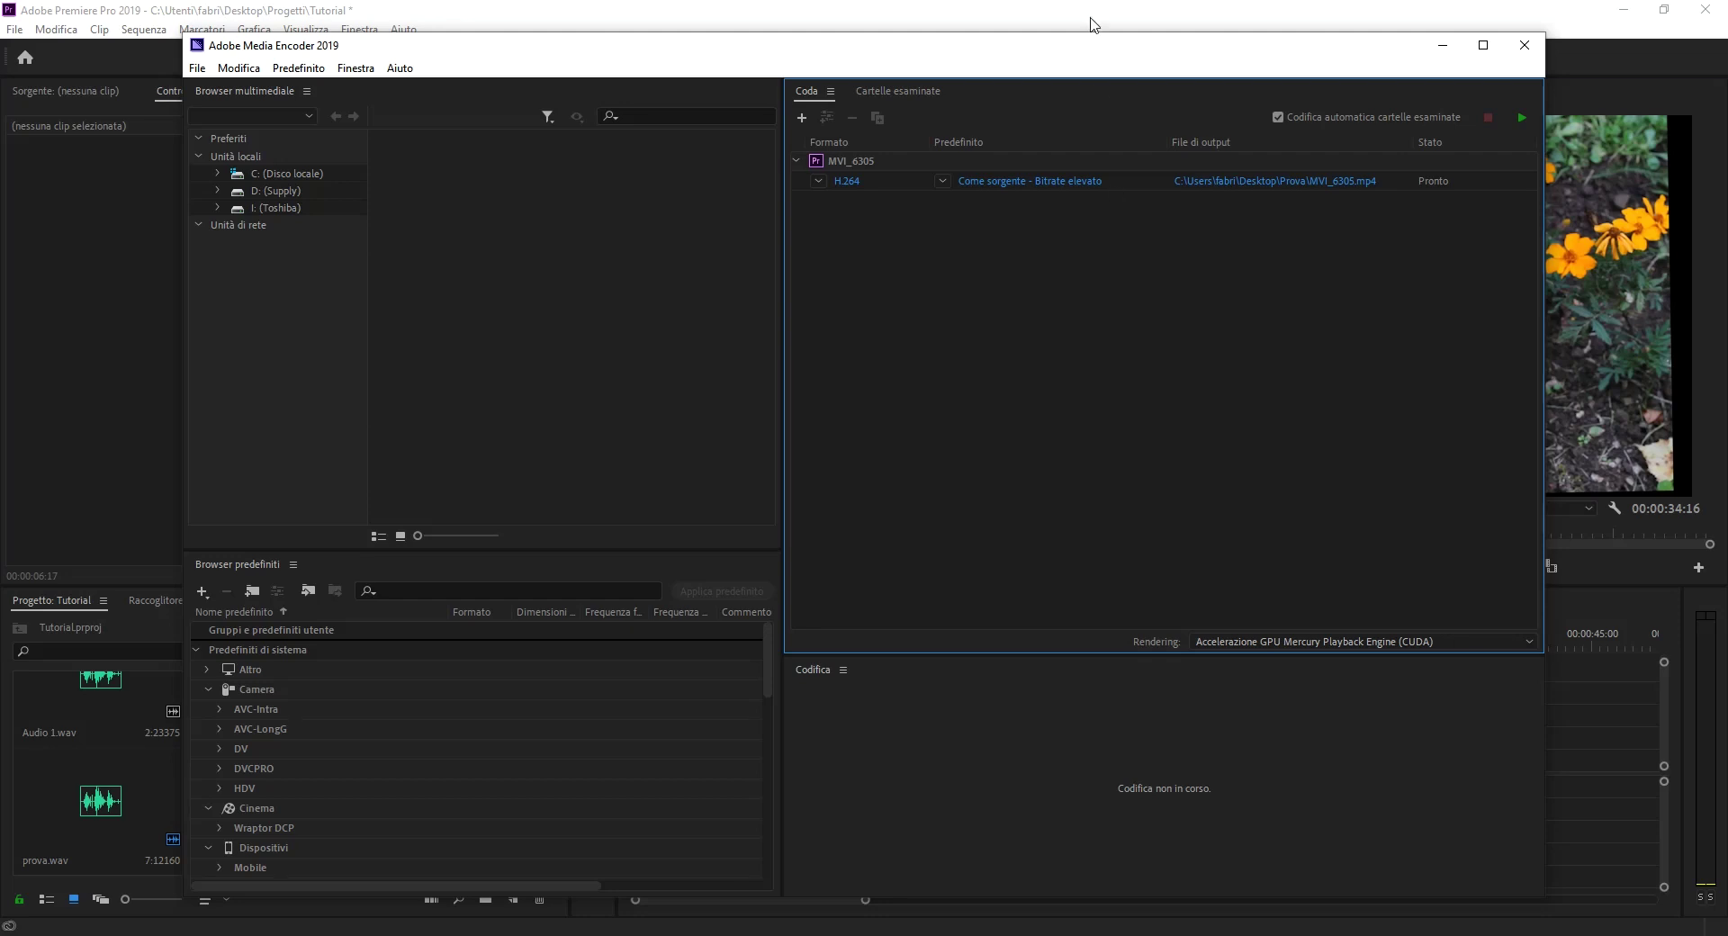
left_click(1109, 9)
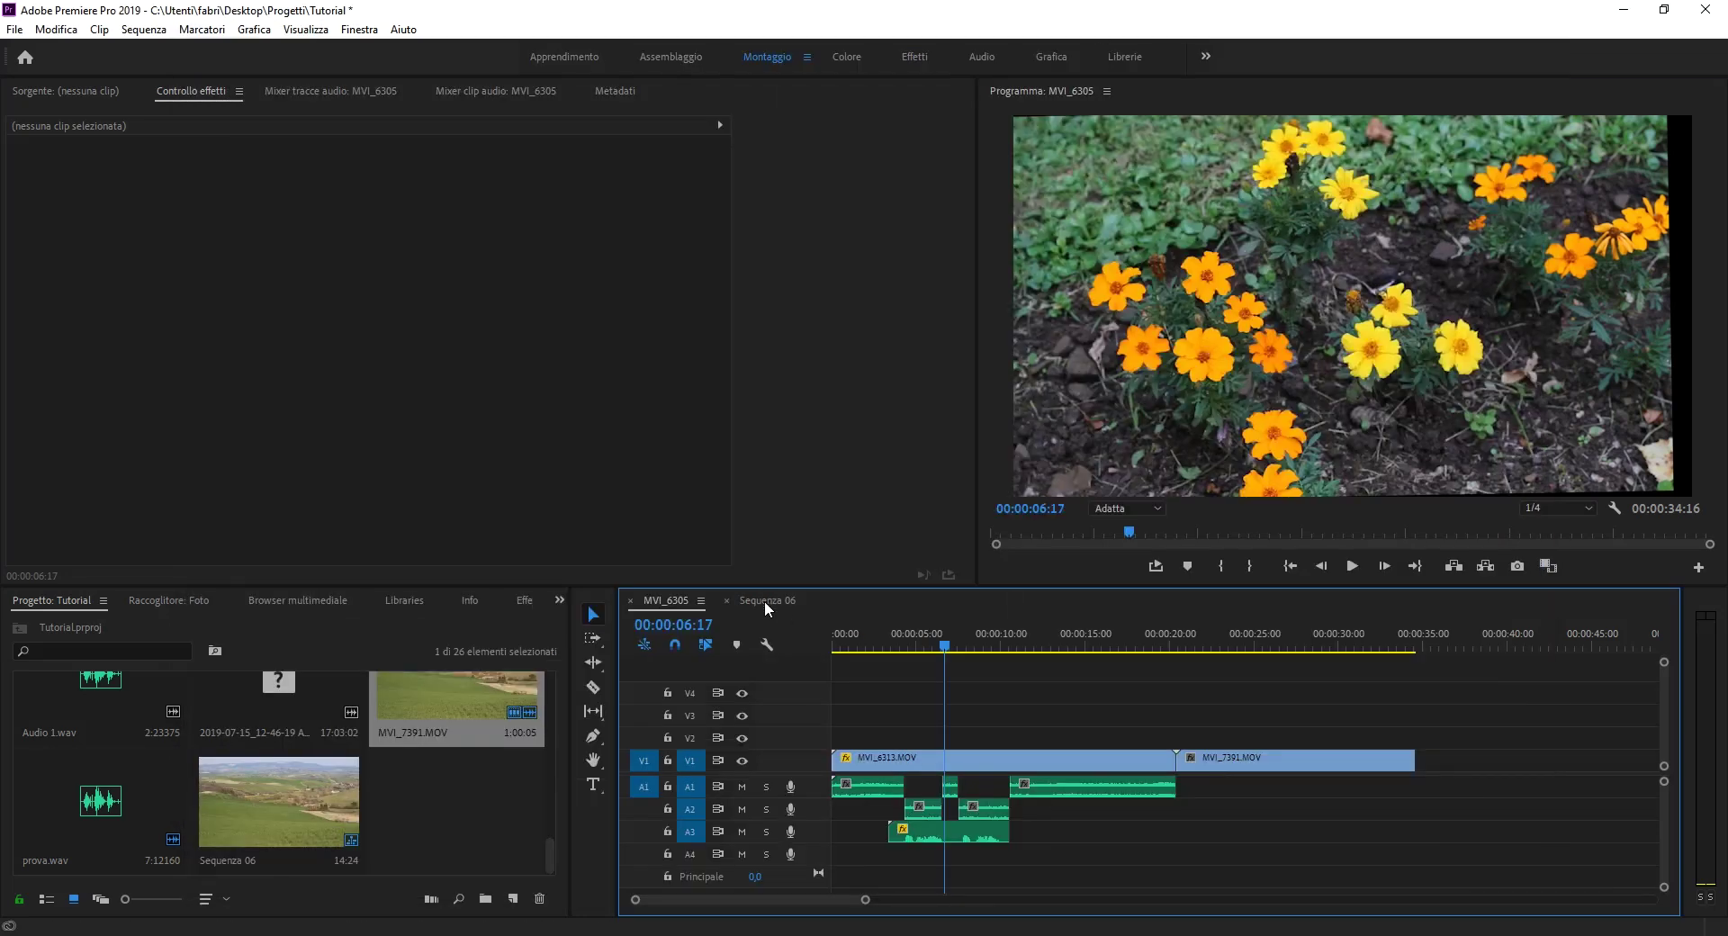
- Switch to Sequenza 06 and queue it as H.264 match-source high bitrate, Sequenza 06.mp4
left_click(765, 601)
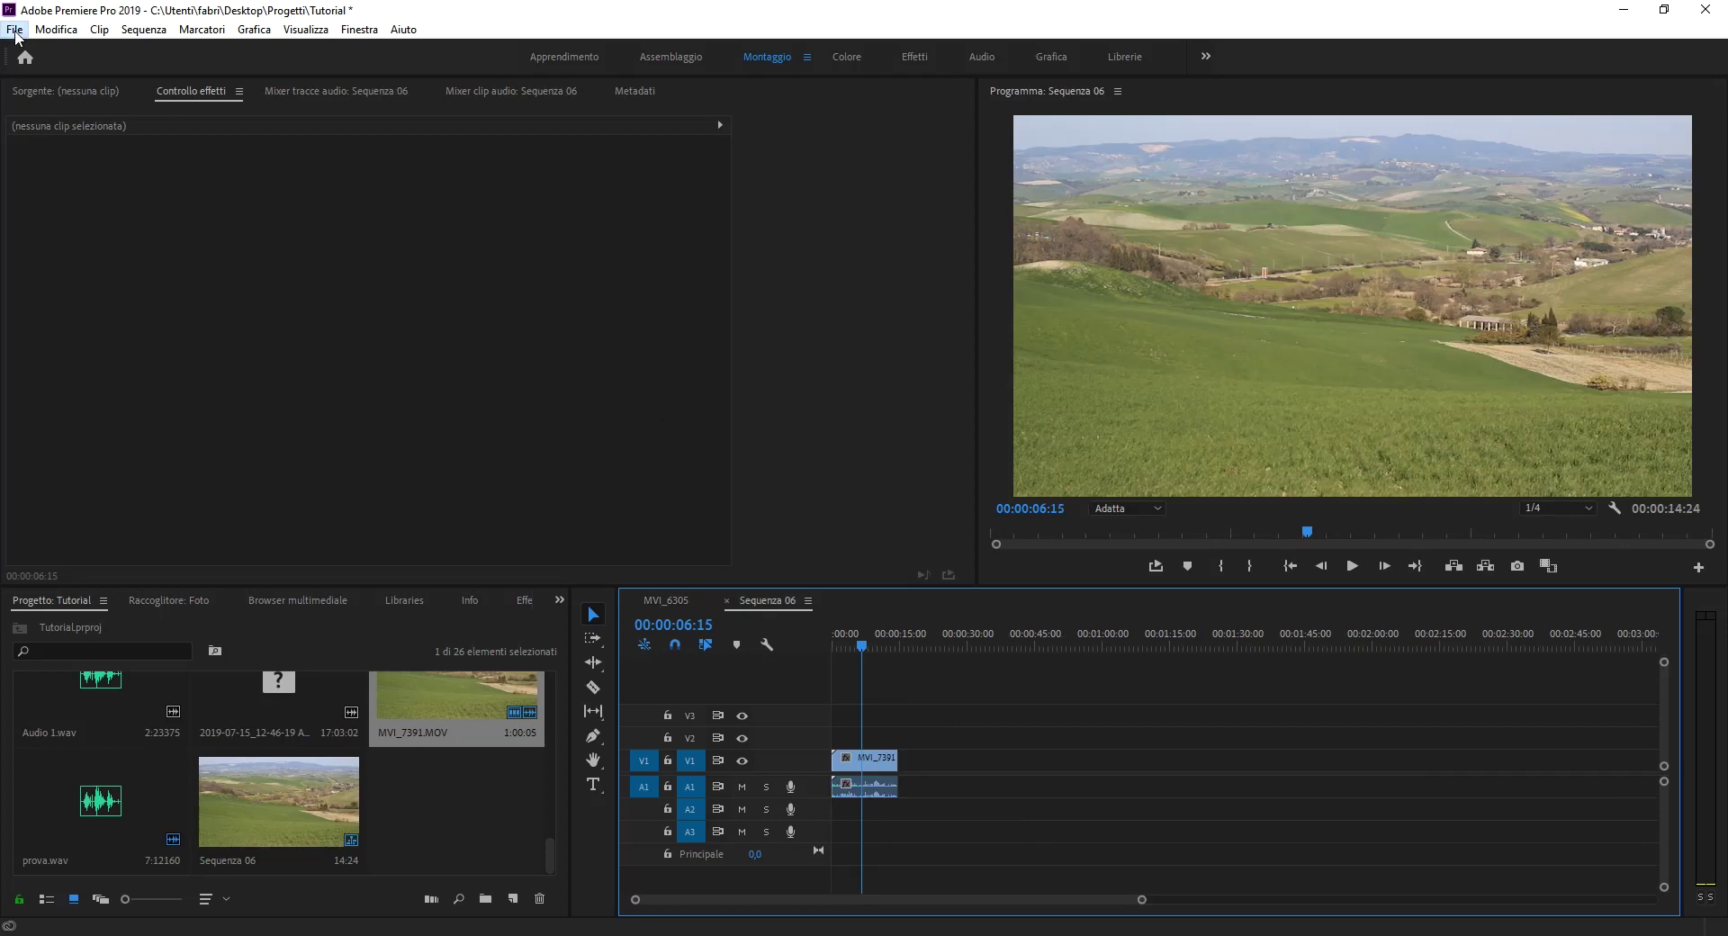
left_click(16, 30)
mouse_move(181, 549)
left_click(429, 549)
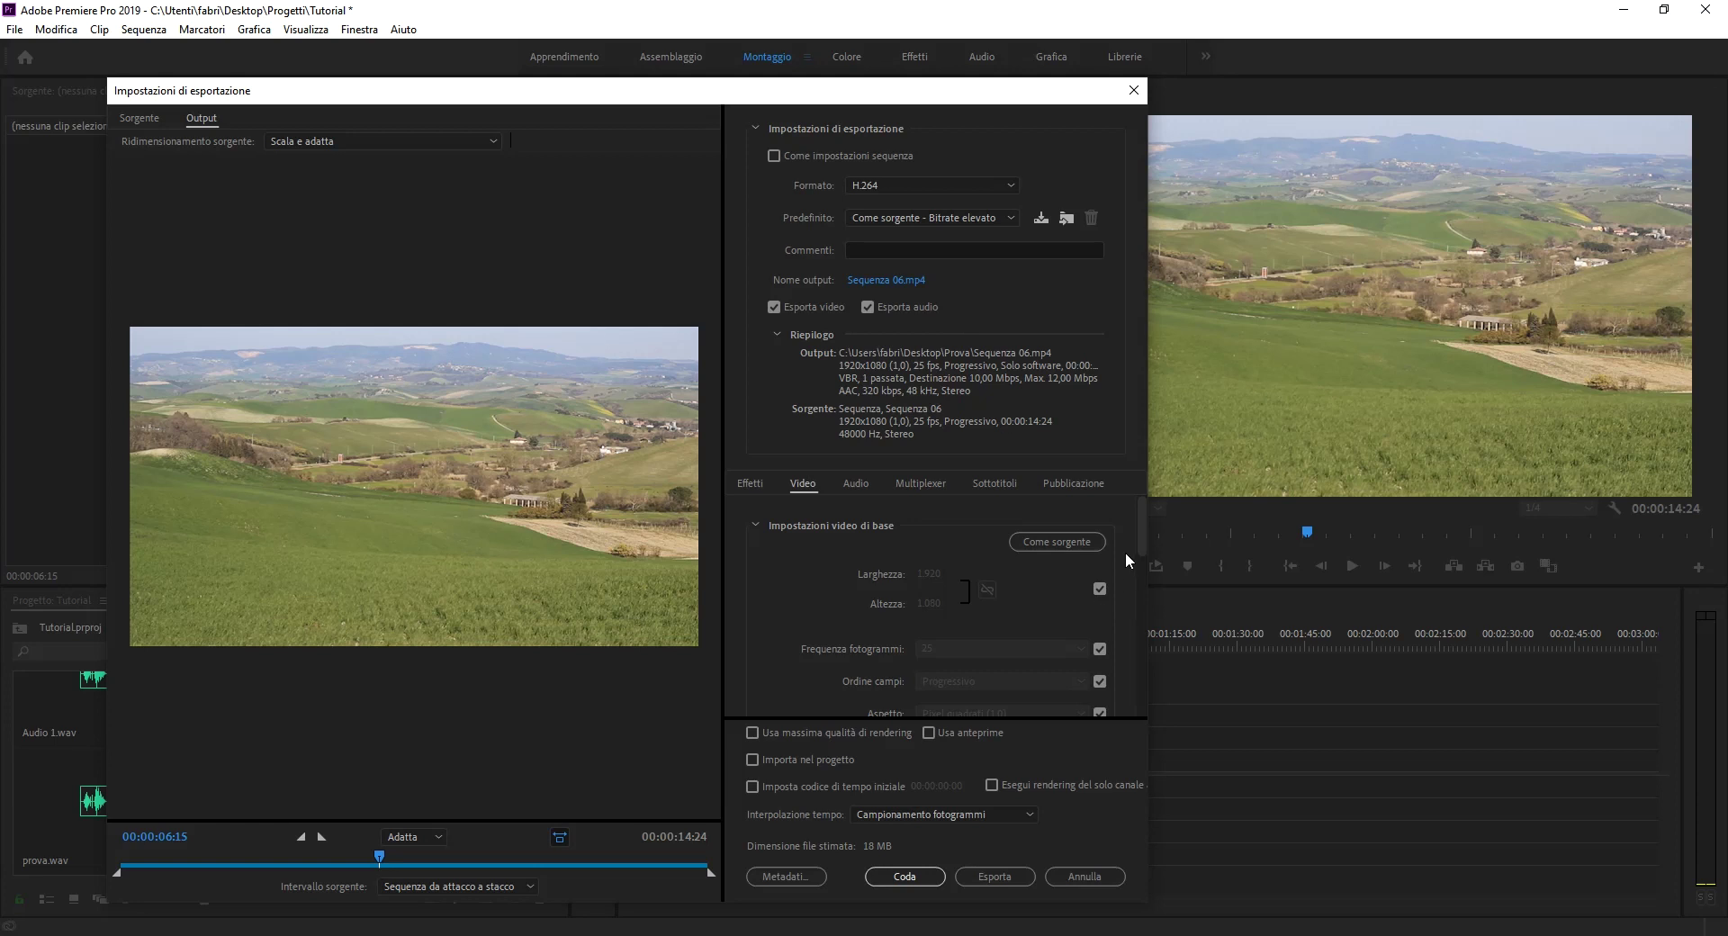
scroll(1141, 541, "down", 5)
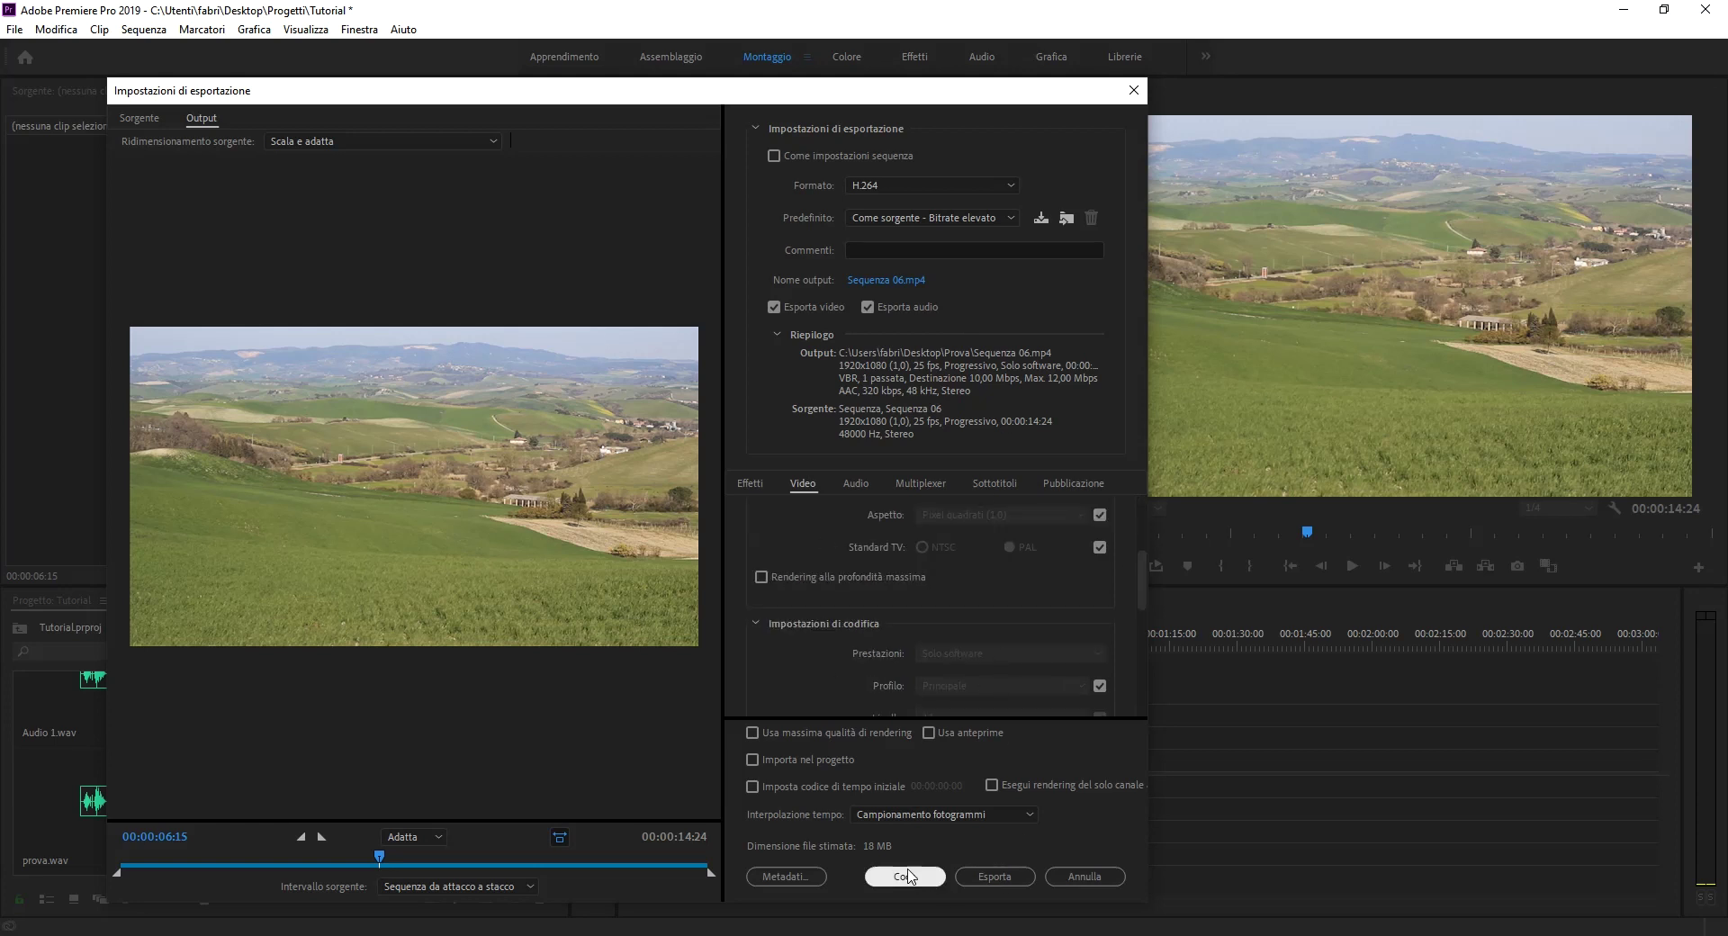
left_click(907, 876)
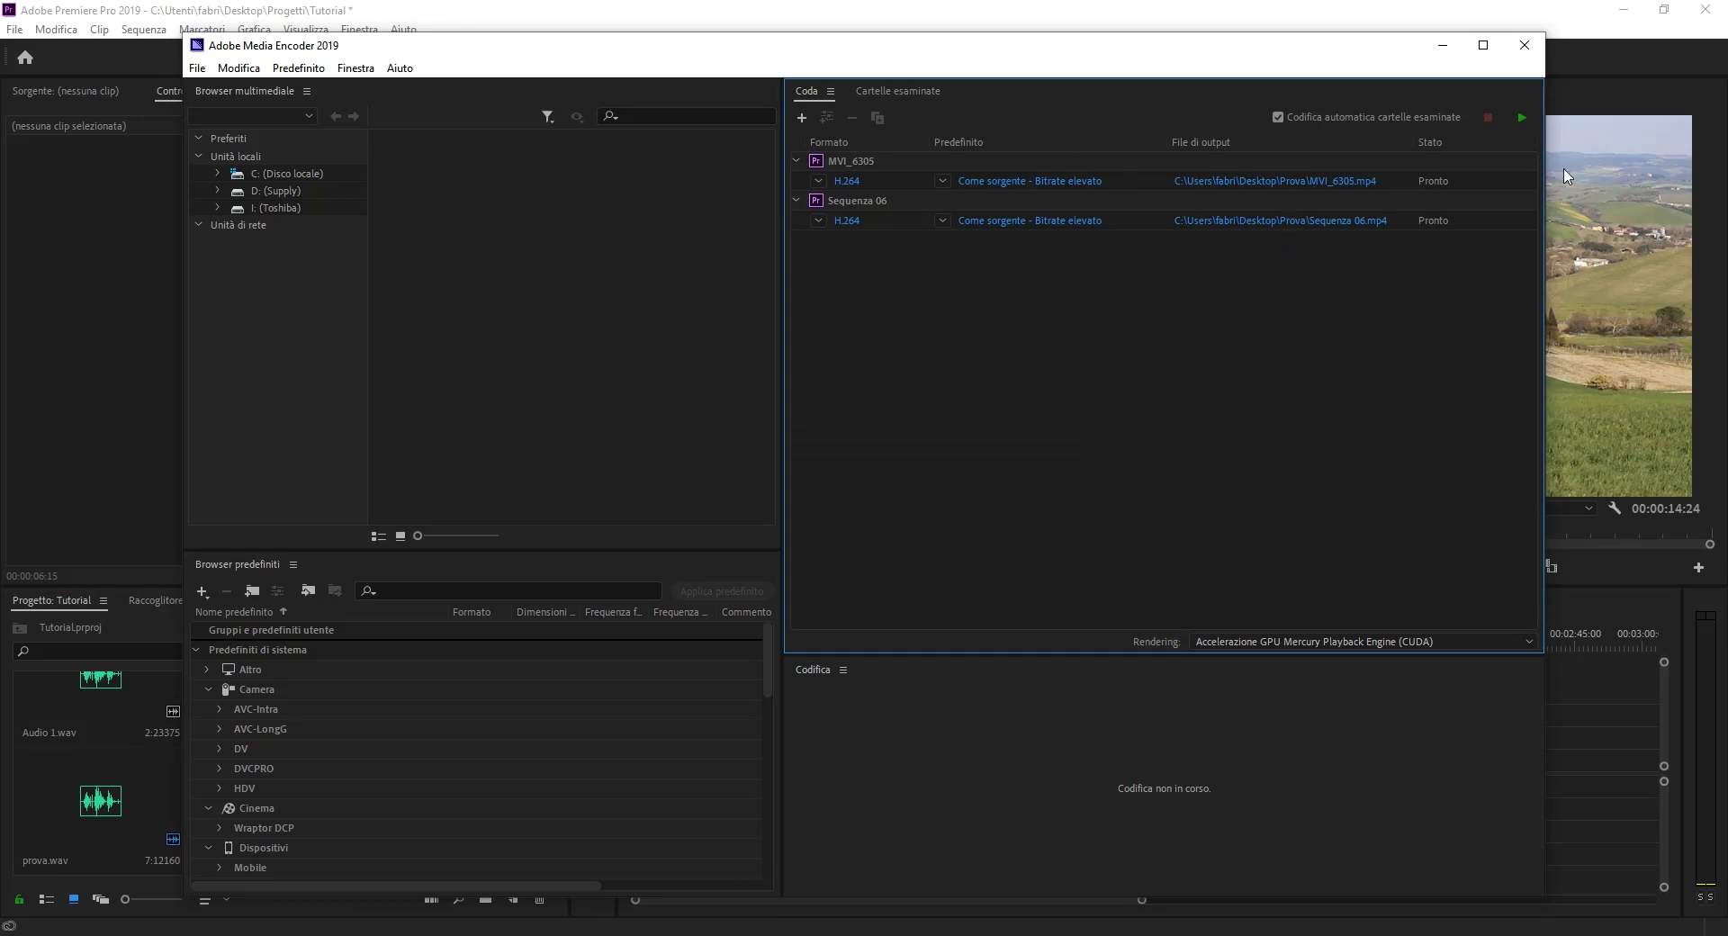
- Start the Media Encoder queue to encode MVI_6305.mp4 and Sequenza 06.mp4
left_click(1521, 118)
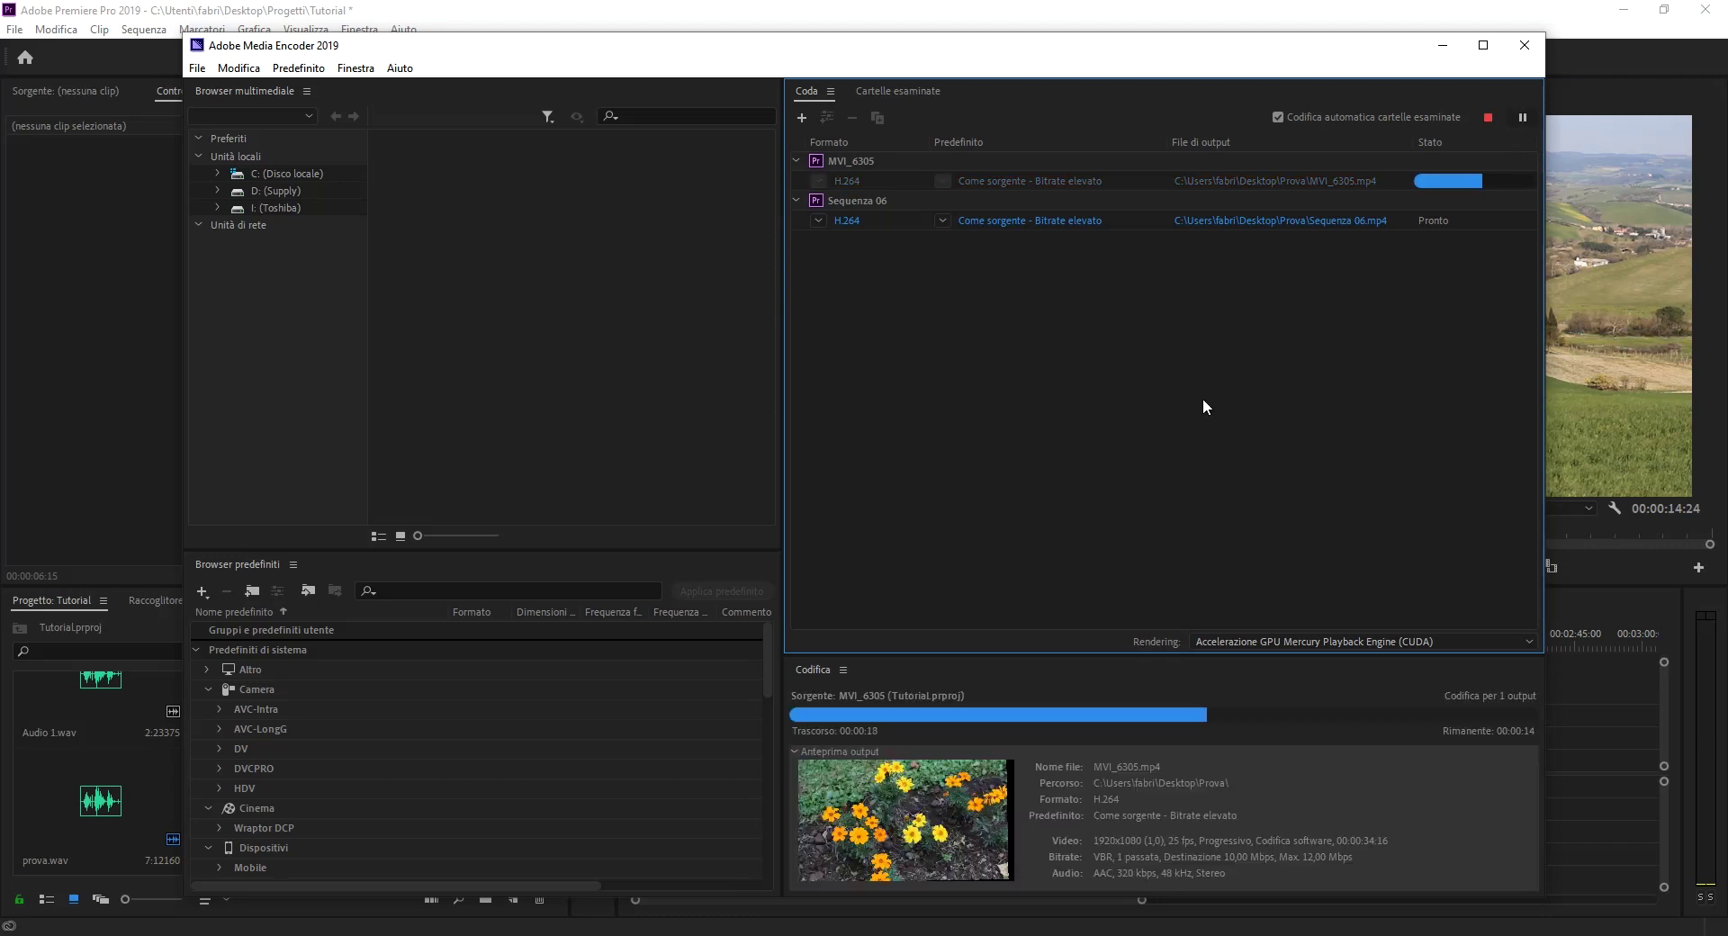